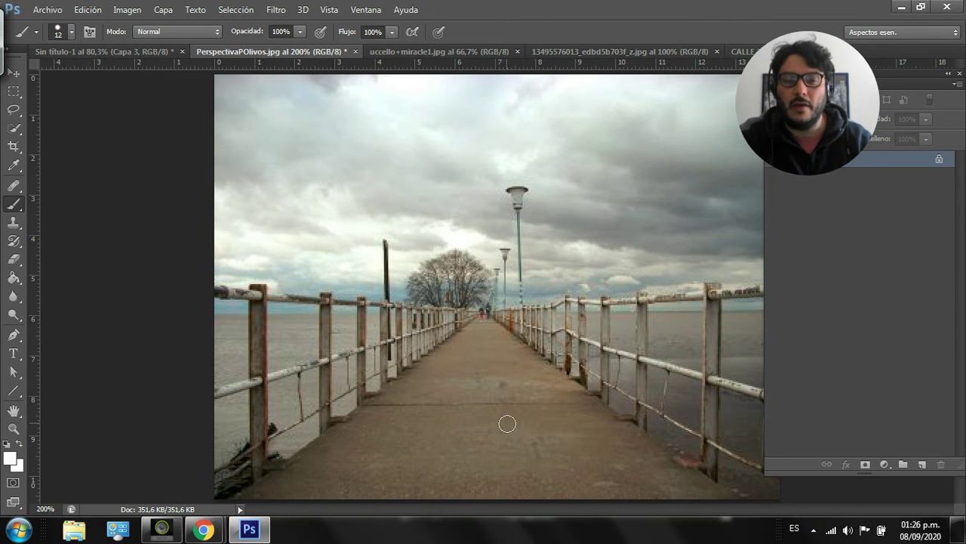
click(566, 52)
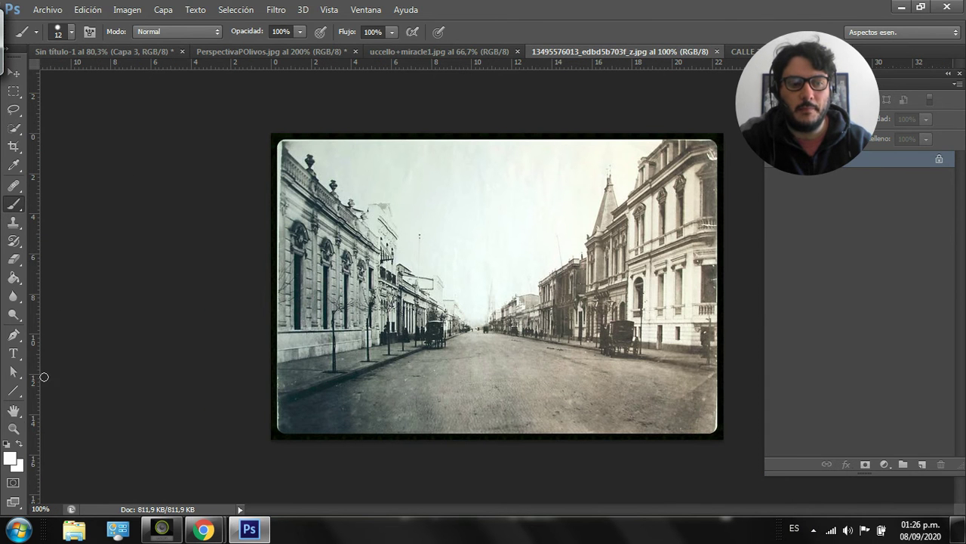
click(14, 428)
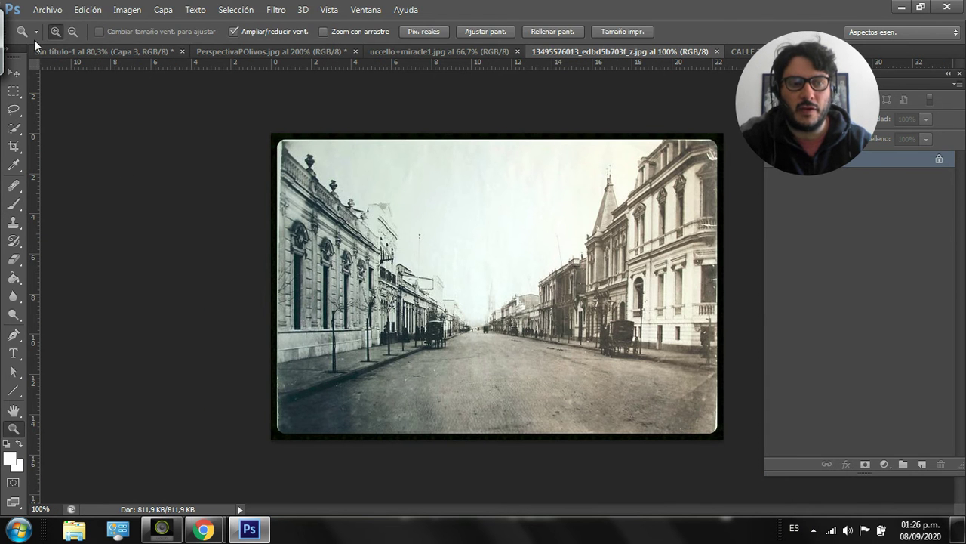
click(510, 318)
alt+click(393, 280)
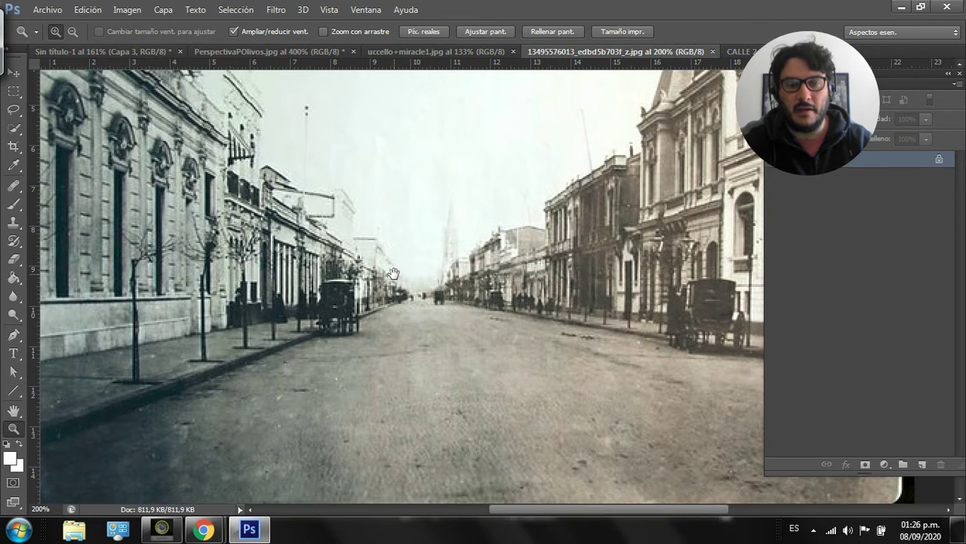
alt+click(380, 275)
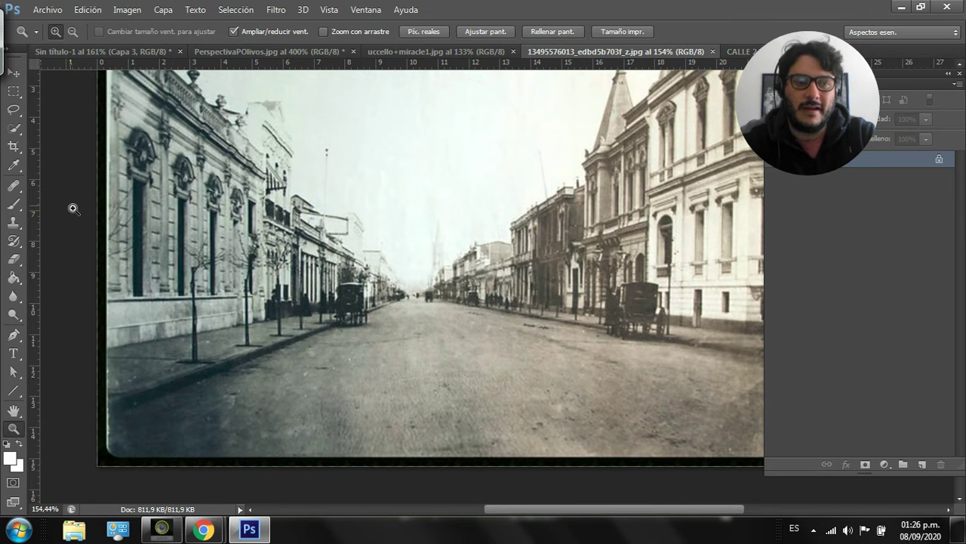
- Set the foreground colour to pure red (ff0000) and paint a 12 px brush dot on the vanishing point at the street's far end
click(19, 205)
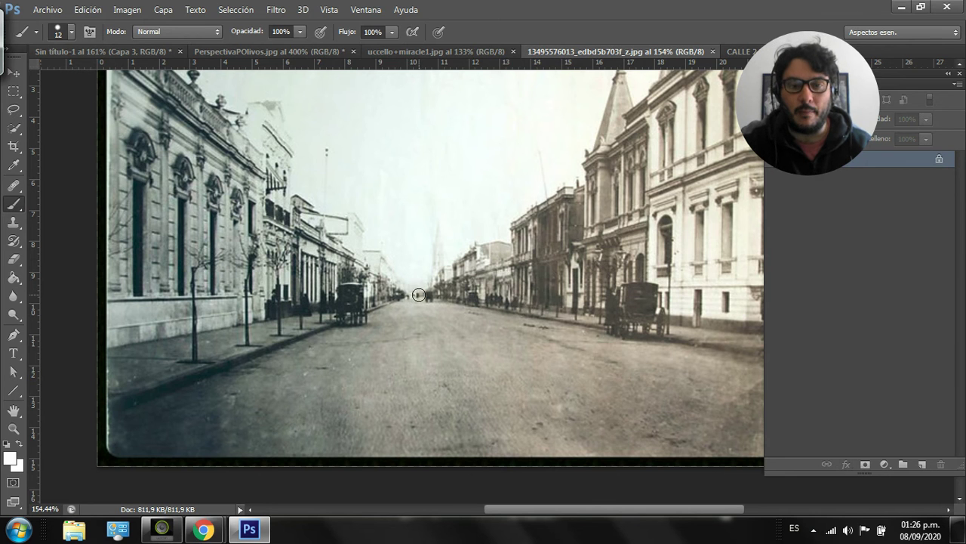
click(412, 294)
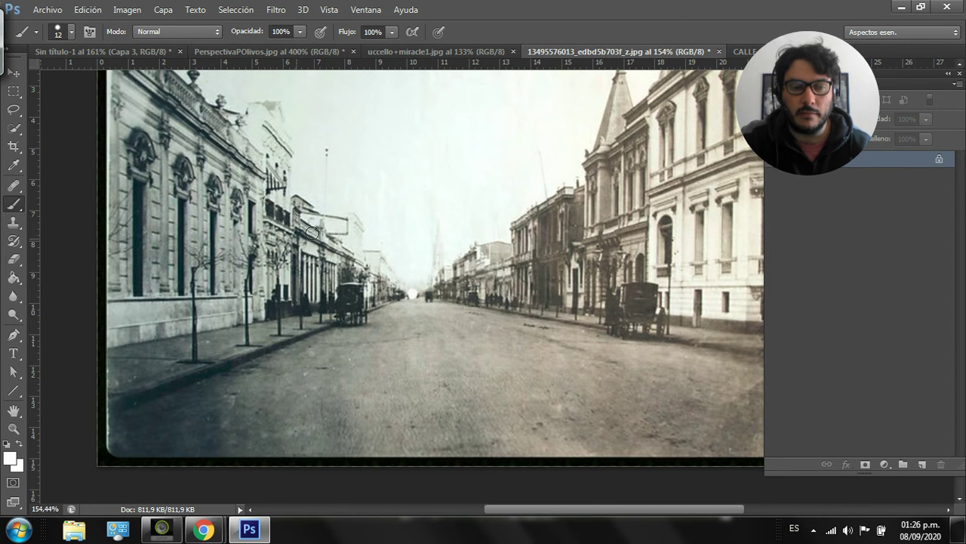
click(12, 458)
drag(261, 321, 403, 172)
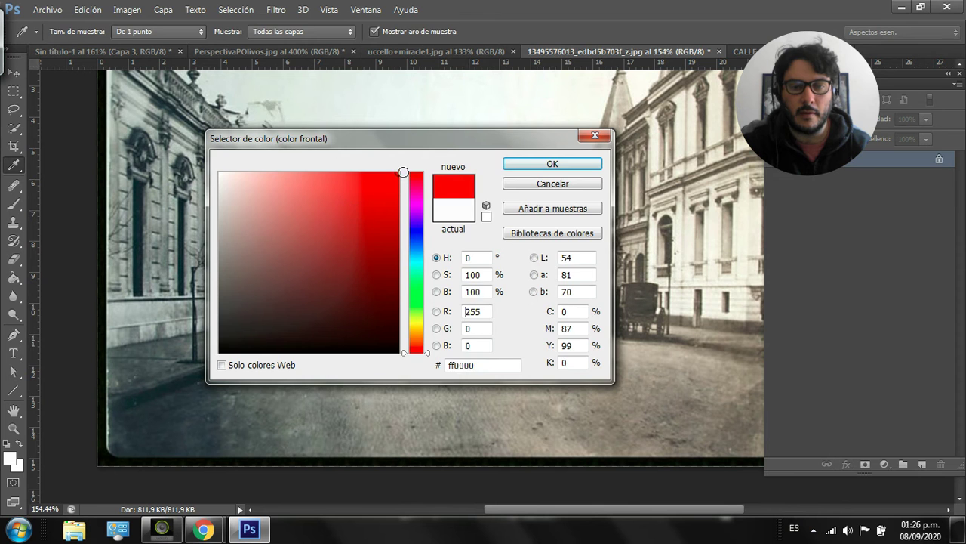
click(517, 164)
click(413, 295)
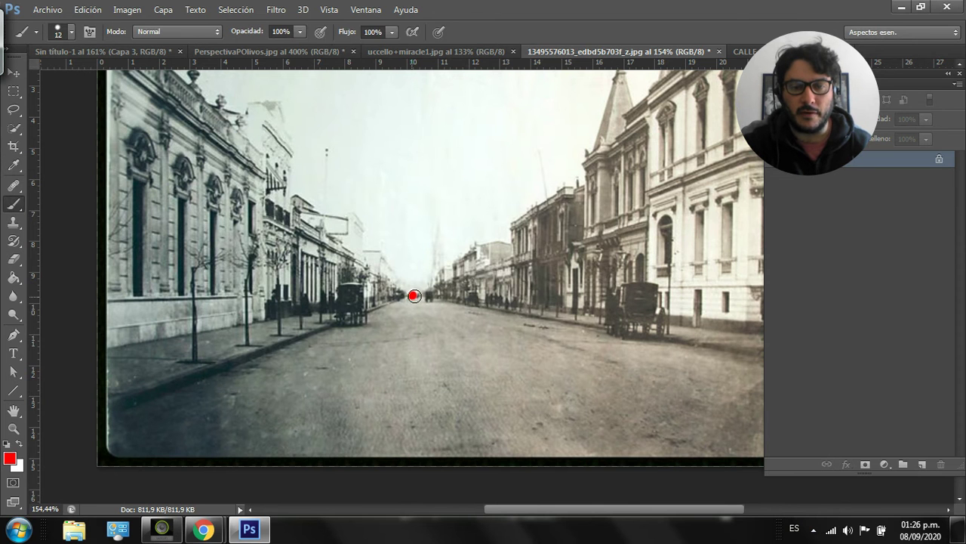
- Paint dashed red strokes along the rooflines on both sides of the street, with arrowheads pointing away from the vanishing point
mouse_move(397, 292)
mouse_down()
mouse_move(360, 261)
mouse_move(391, 268)
mouse_up()
drag(347, 215, 358, 229)
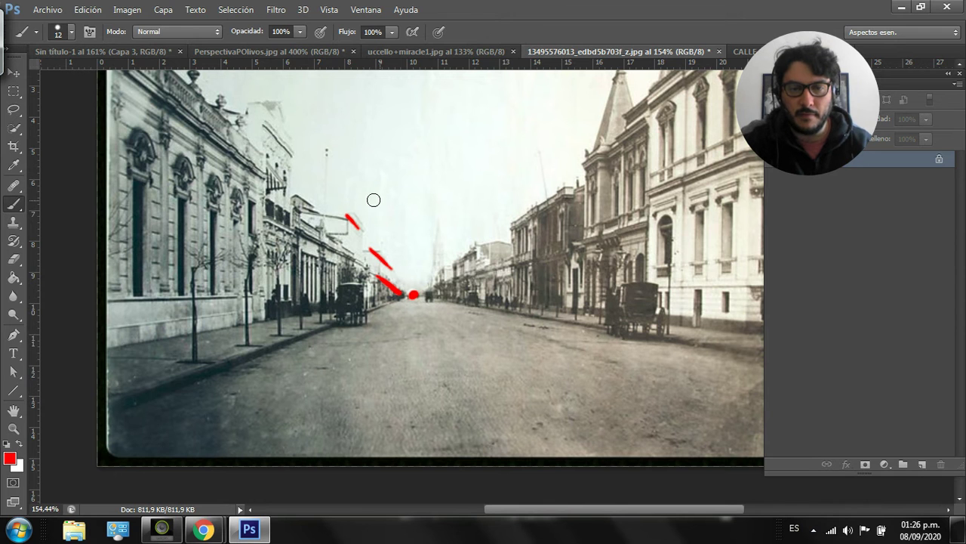
drag(431, 277, 602, 149)
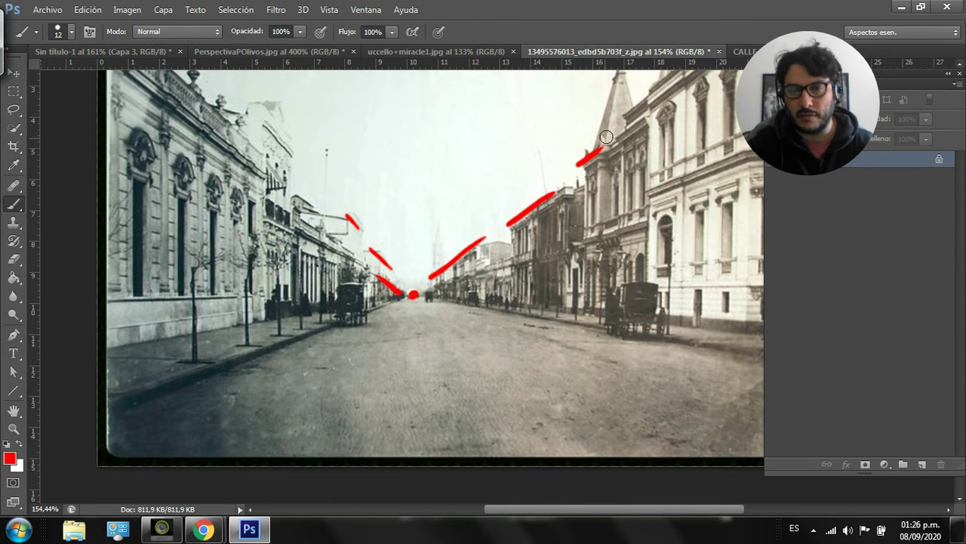
drag(548, 188, 560, 198)
drag(340, 211, 346, 221)
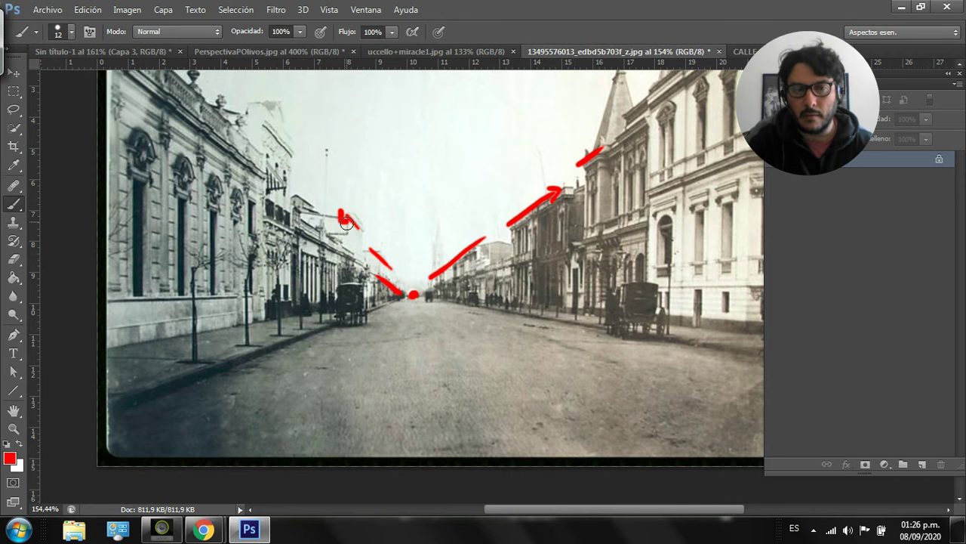
- Paint red strokes along the left facades and both kerbs, converging on the street's vanishing point
drag(303, 252, 365, 280)
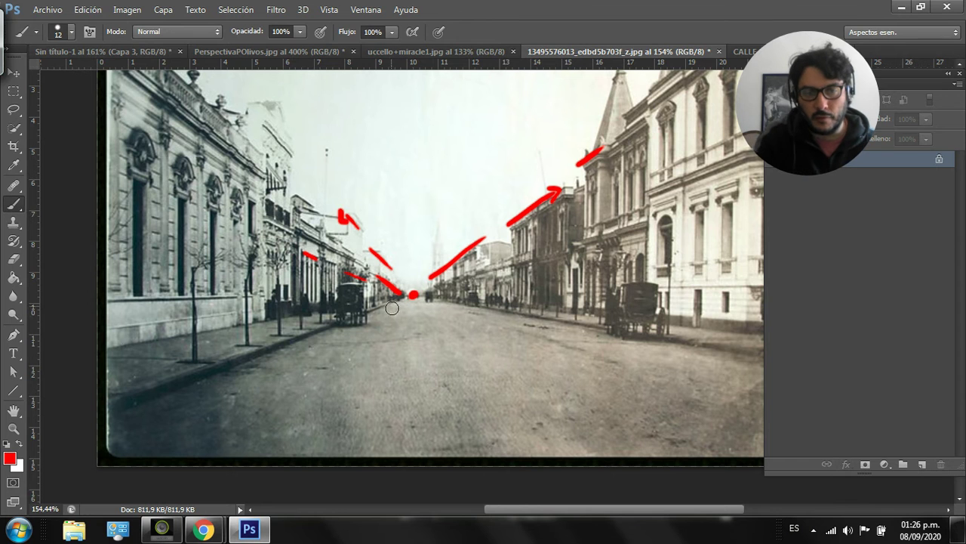
drag(331, 327, 383, 304)
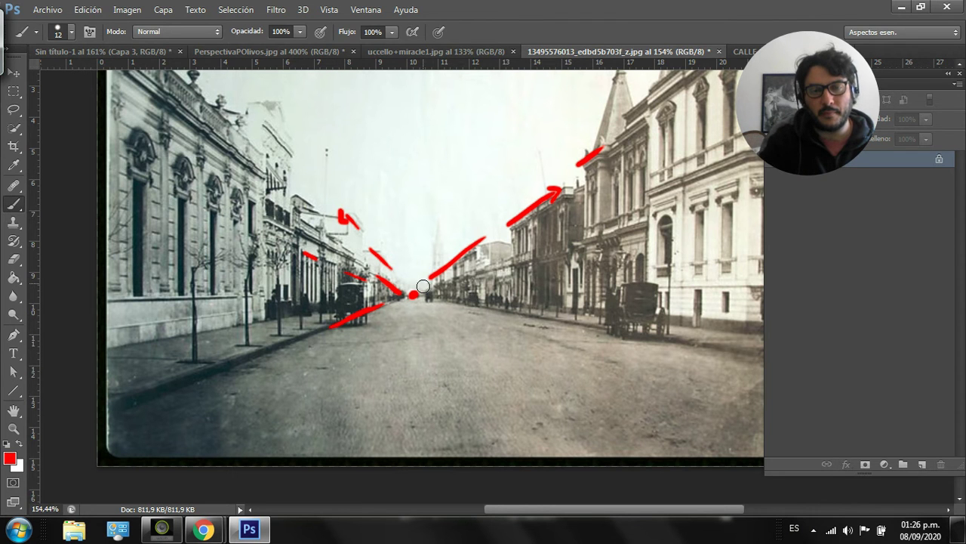
drag(434, 297, 477, 305)
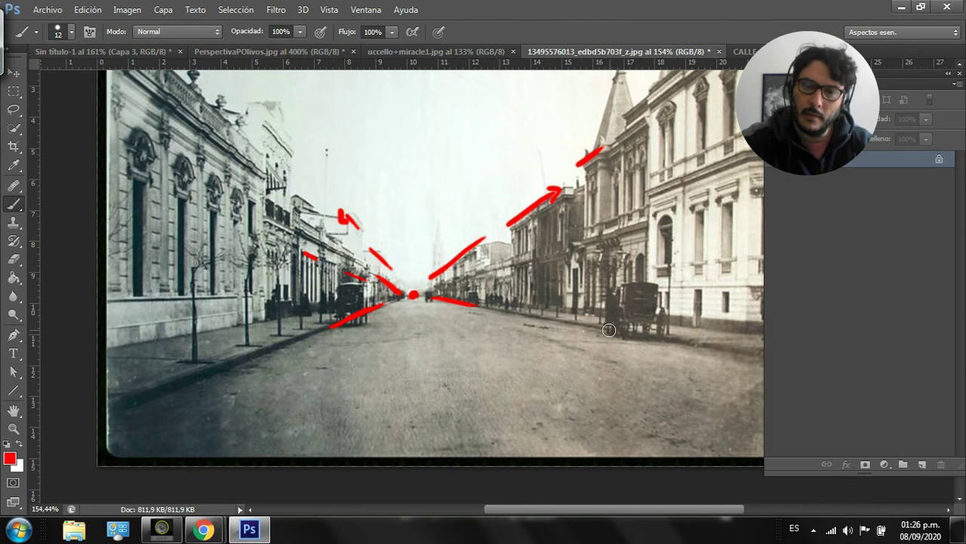
- Outline the carriage on the right side of the street as a simple box with red brush strokes
drag(624, 285, 648, 286)
drag(624, 318, 658, 315)
drag(625, 285, 625, 319)
mouse_move(626, 286)
mouse_down()
mouse_move(602, 304)
mouse_move(613, 321)
mouse_up()
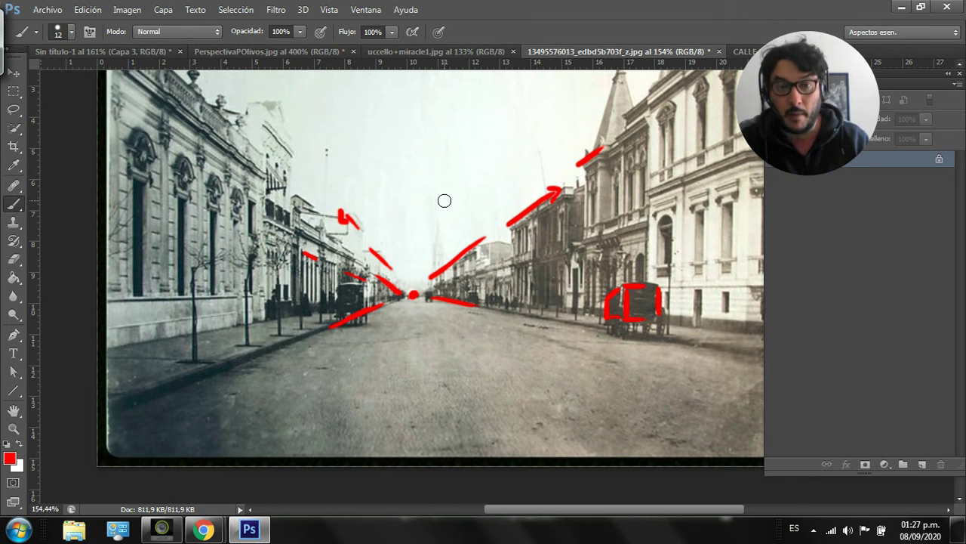
- In the uccello+miracle1.jpg painting, paint a red vanishing point under the mantel shelf and red strokes along the lines converging on it
click(423, 51)
scroll(480, 182, down, 5)
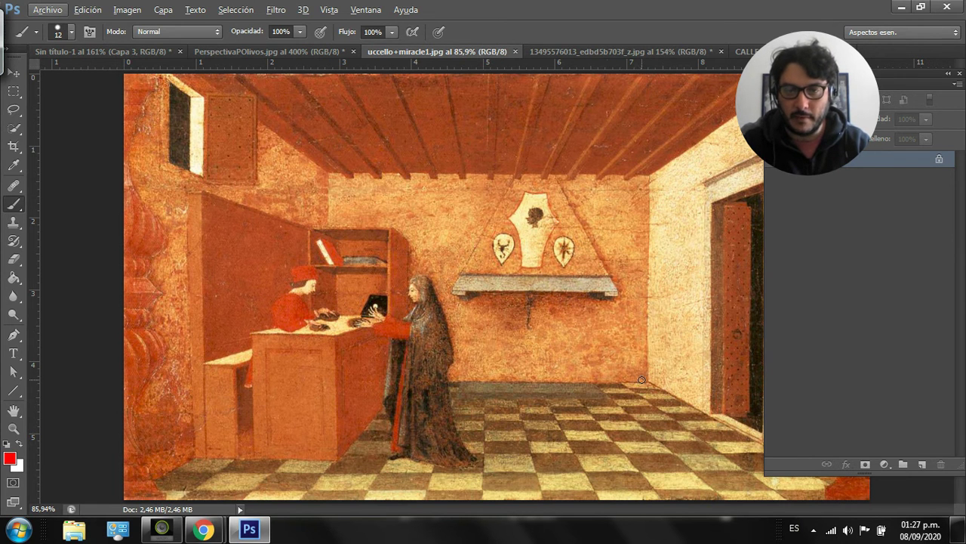
click(516, 293)
drag(552, 311, 585, 330)
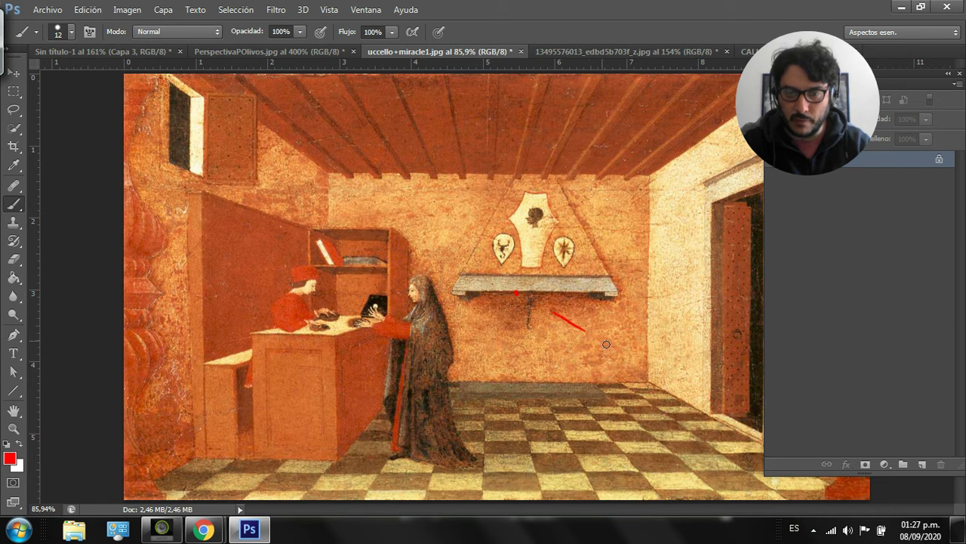
drag(530, 285, 560, 262)
mouse_move(601, 221)
mouse_down()
mouse_move(633, 198)
mouse_move(580, 208)
mouse_move(543, 240)
mouse_up()
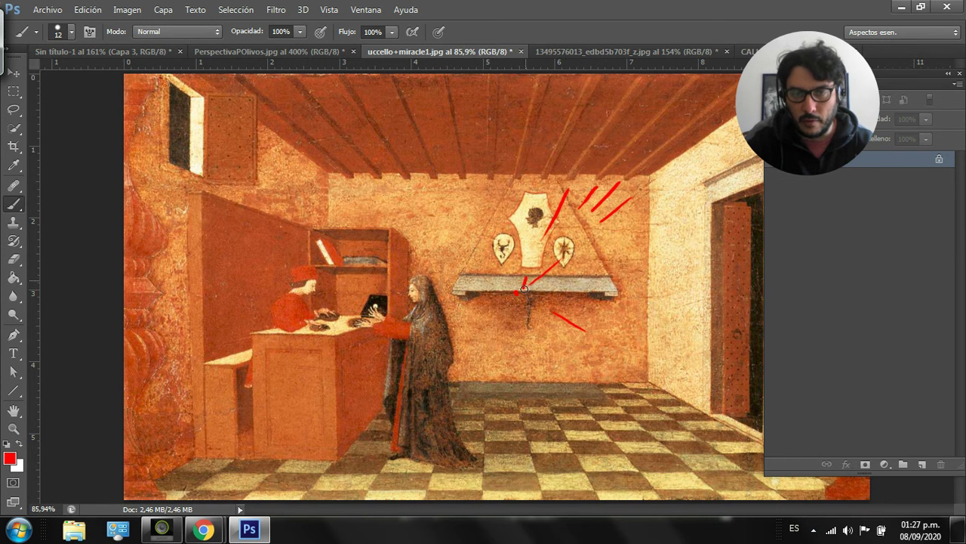
drag(395, 228, 429, 249)
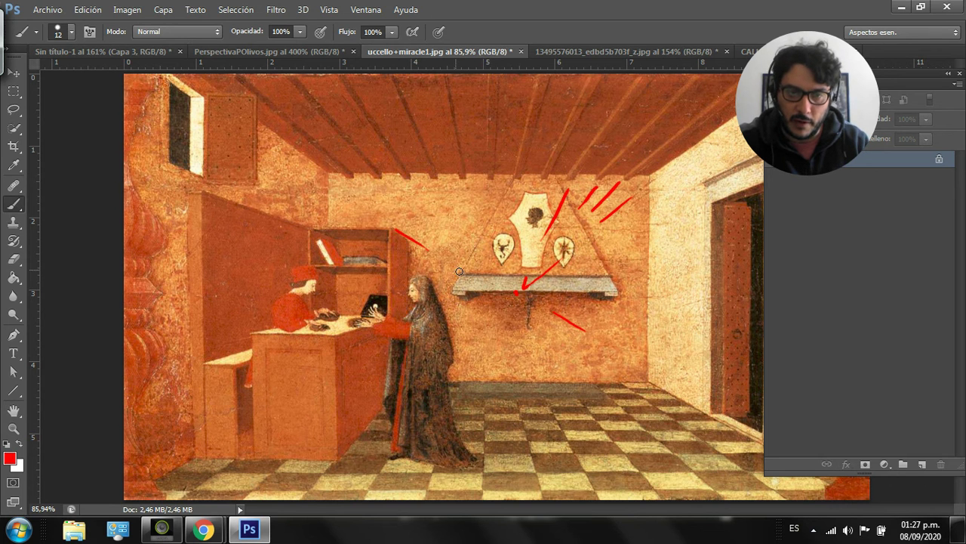
drag(500, 286, 489, 280)
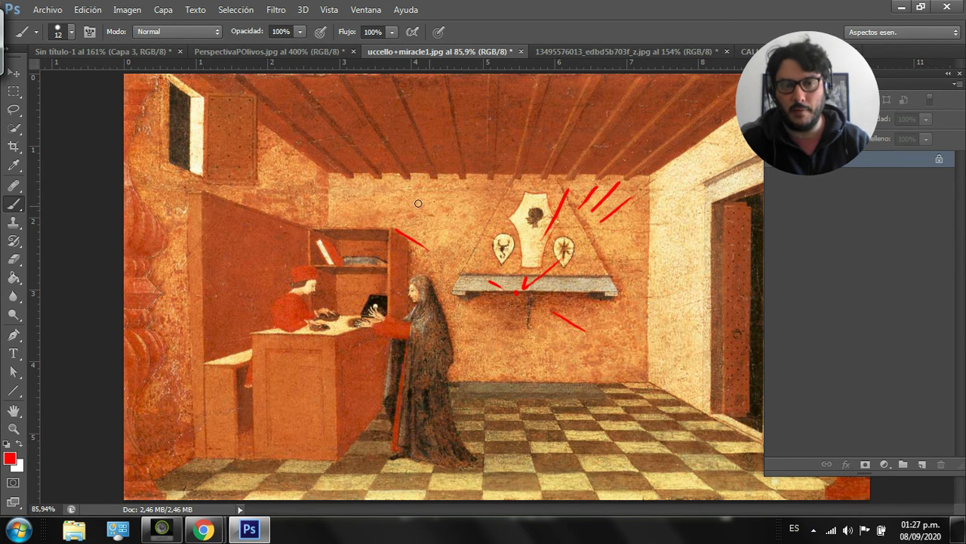
- Close uccello+miracle1.jpg and the street photograph without saving, and close CALLE 2.jpg
click(559, 52)
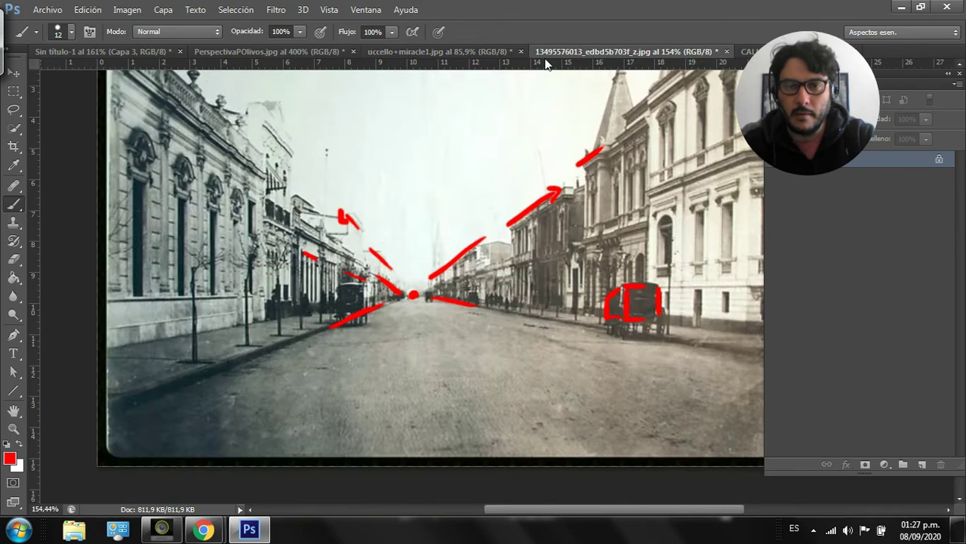
click(521, 52)
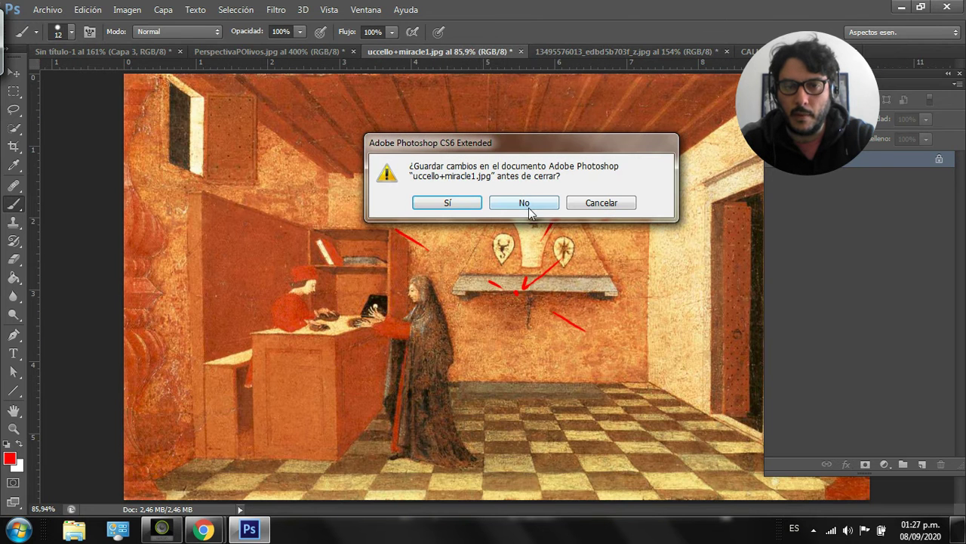
click(524, 203)
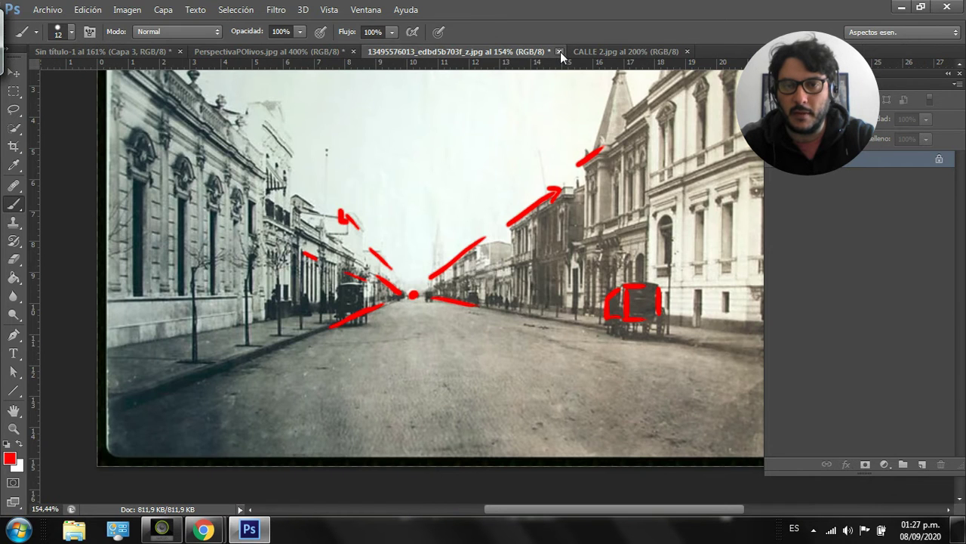
click(559, 51)
click(541, 203)
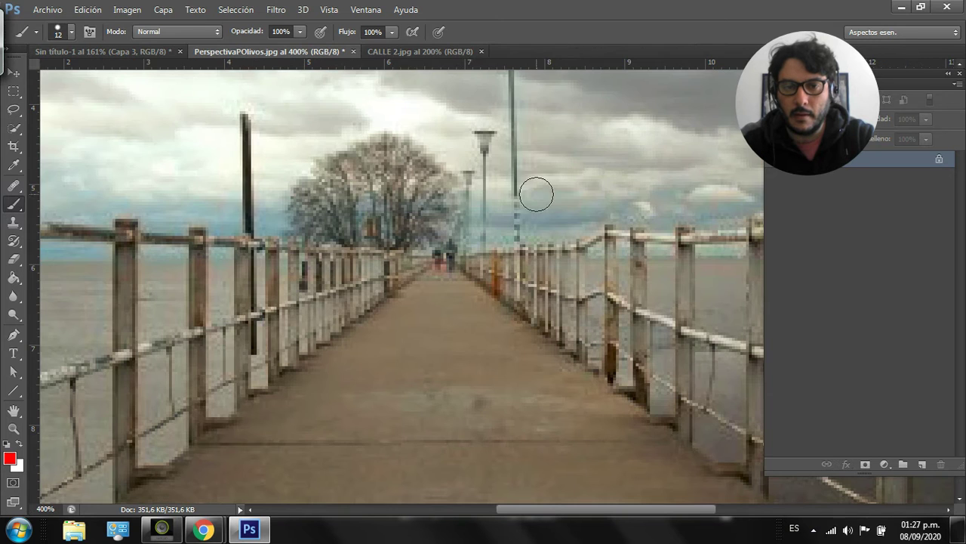
click(482, 51)
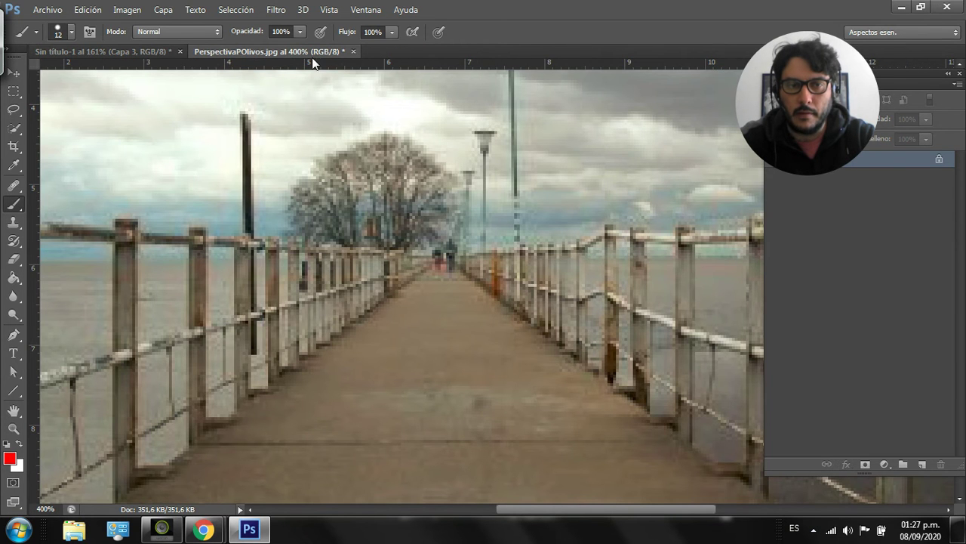
- In the Sin título-1 document, make the horizon line layer Capa 4 visible and display the grid over the canvas
click(140, 54)
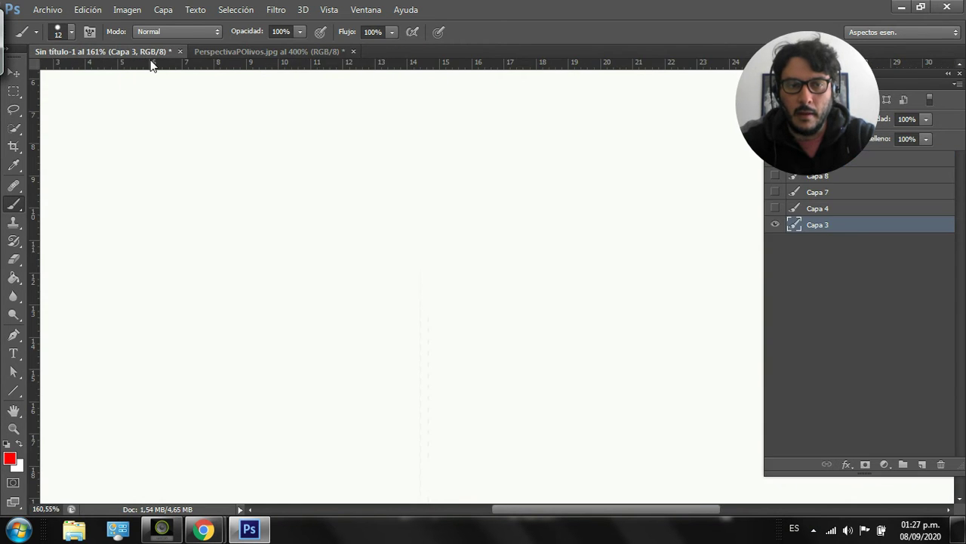
scroll(448, 176, down, 1)
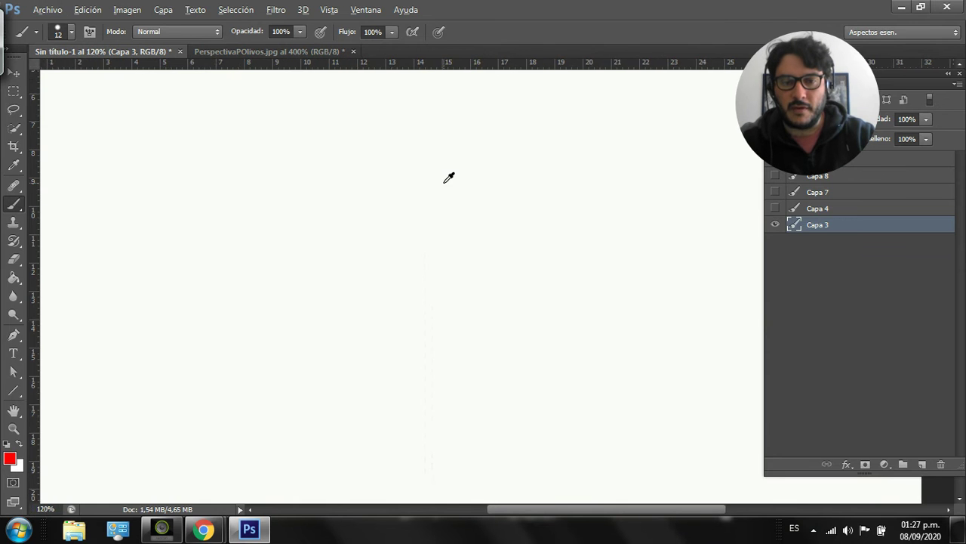
scroll(448, 177, down, 2)
scroll(444, 181, up, 1)
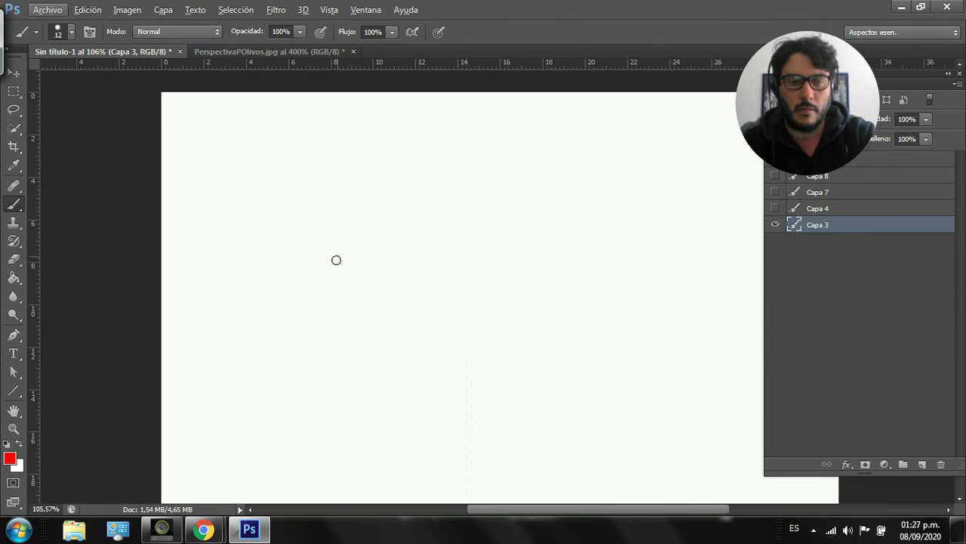
mouse_move(413, 277)
mouse_down()
mouse_move(343, 233)
mouse_move(325, 247)
mouse_up()
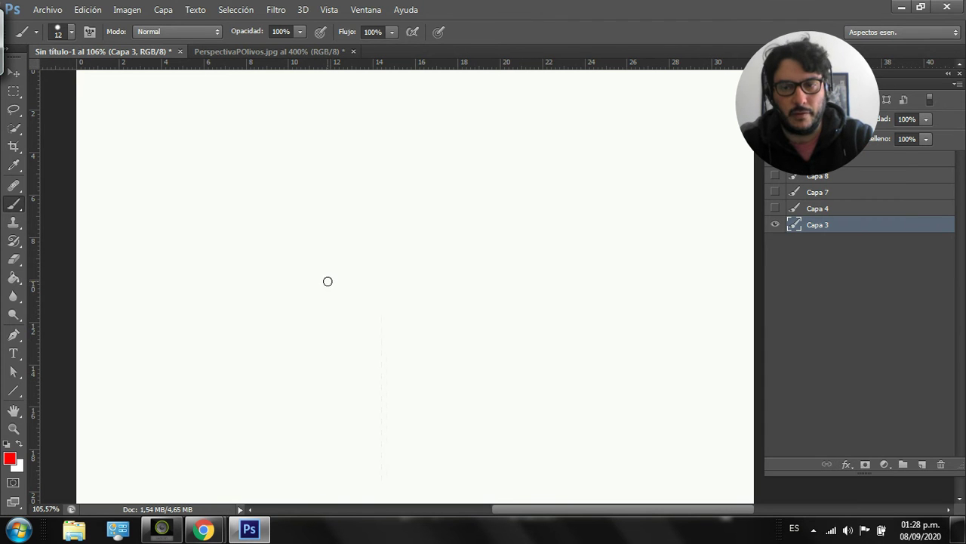
click(775, 209)
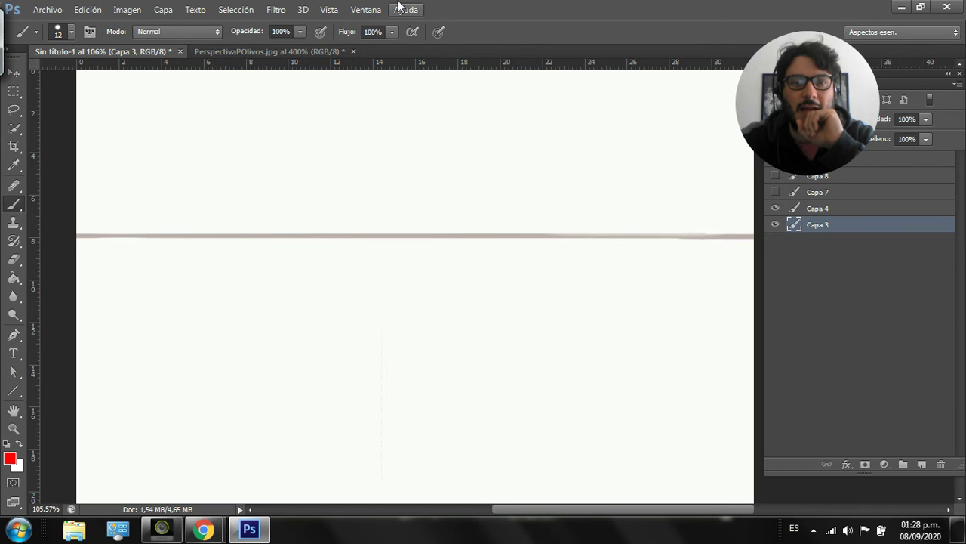
click(329, 9)
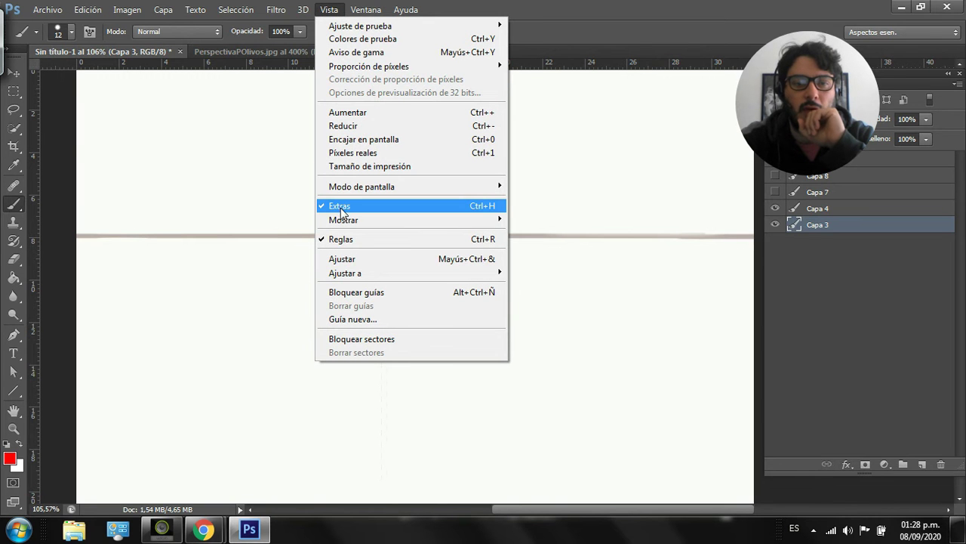
mouse_move(334, 223)
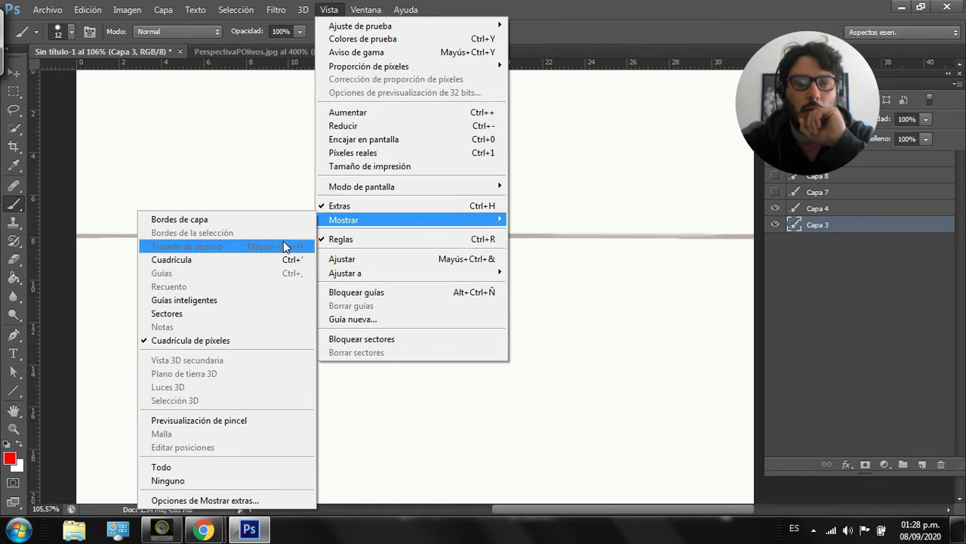
click(243, 260)
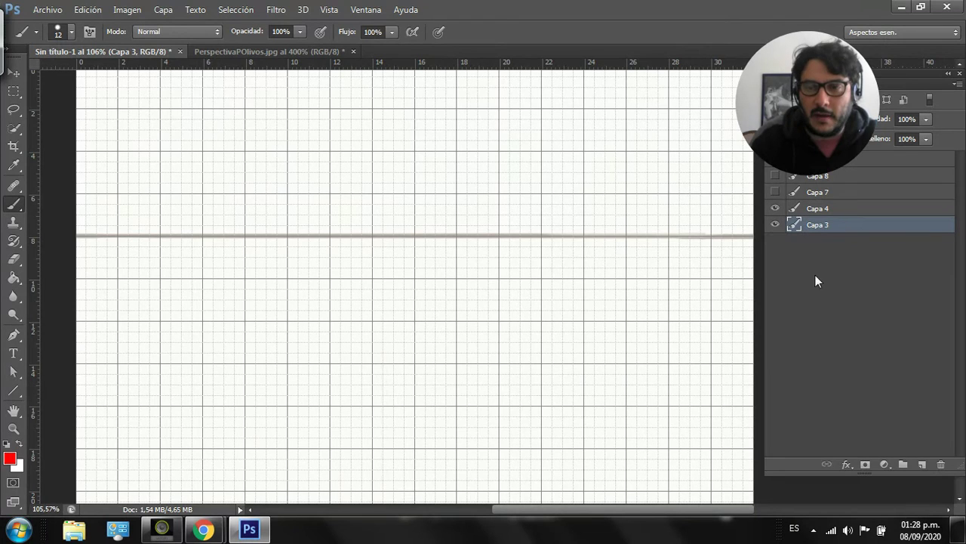
- Add a new layer above Capa 3 and handwrite "LINEA H" in red just below the right end of the horizon line
click(922, 464)
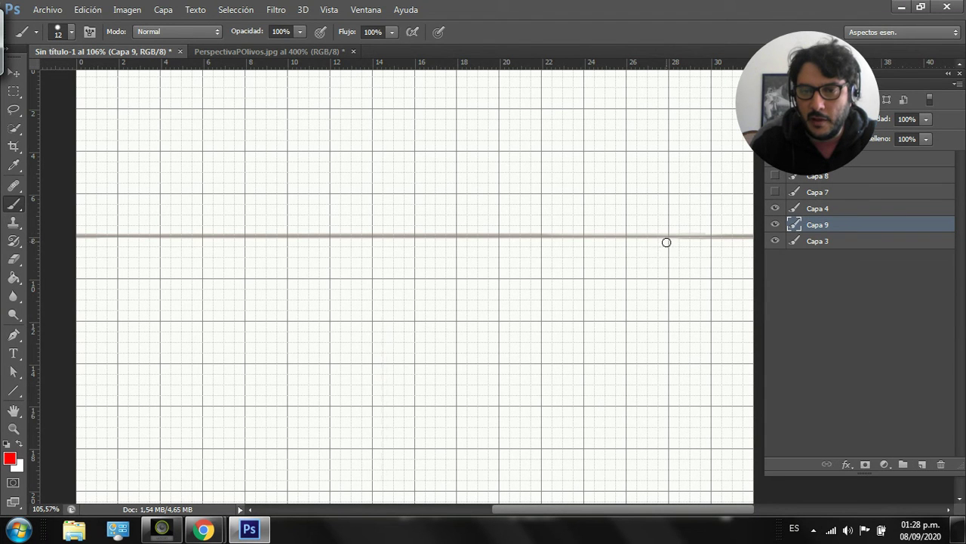
mouse_move(674, 244)
mouse_down()
mouse_move(727, 250)
mouse_move(723, 261)
mouse_move(734, 262)
mouse_up()
drag(726, 255, 730, 256)
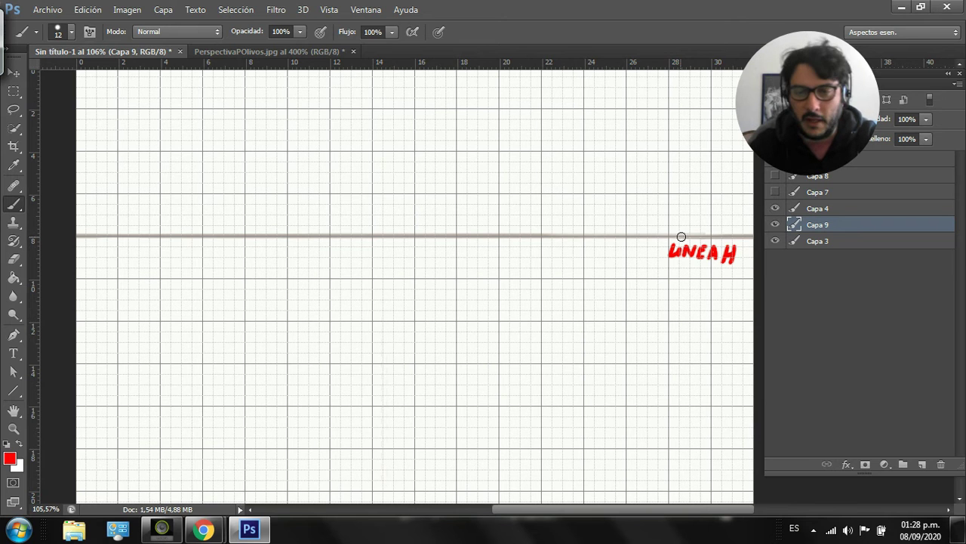
- Make the ground line layer Capa 7 visible and handwrite "LINEA T" in red on Capa 9, just below the line's right end
click(775, 192)
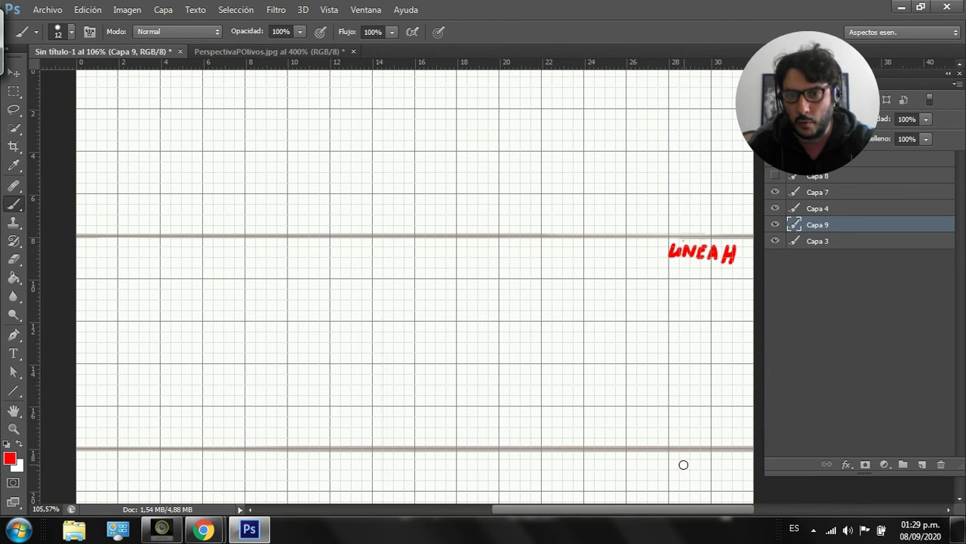
mouse_move(677, 458)
mouse_down()
mouse_move(679, 472)
mouse_move(700, 474)
mouse_move(709, 457)
mouse_move(713, 474)
mouse_move(718, 459)
mouse_move(723, 475)
mouse_move(739, 458)
mouse_up()
drag(733, 460, 733, 477)
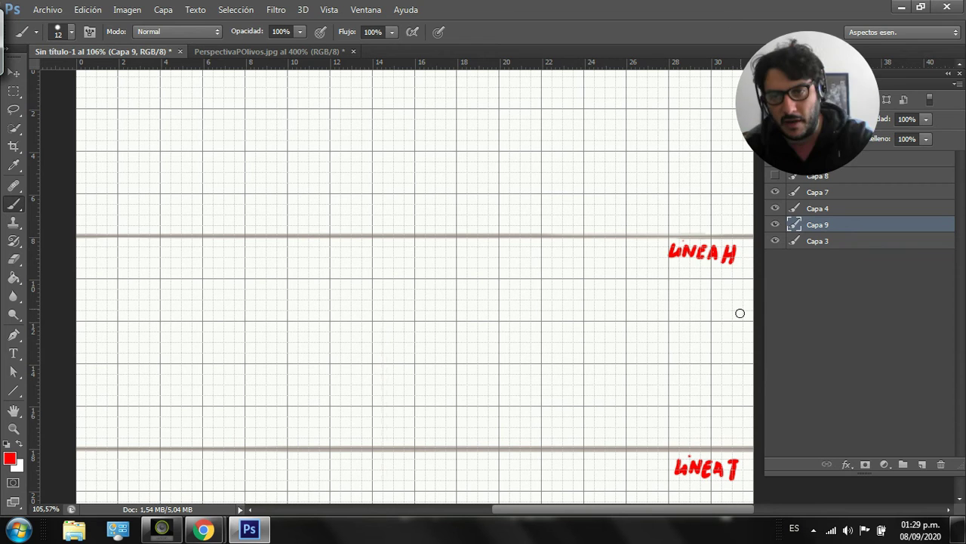
- Hide the label layer Capa 9 and paint a black vanishing point on Capa 7, on the horizon line at ruler mark 16
click(776, 225)
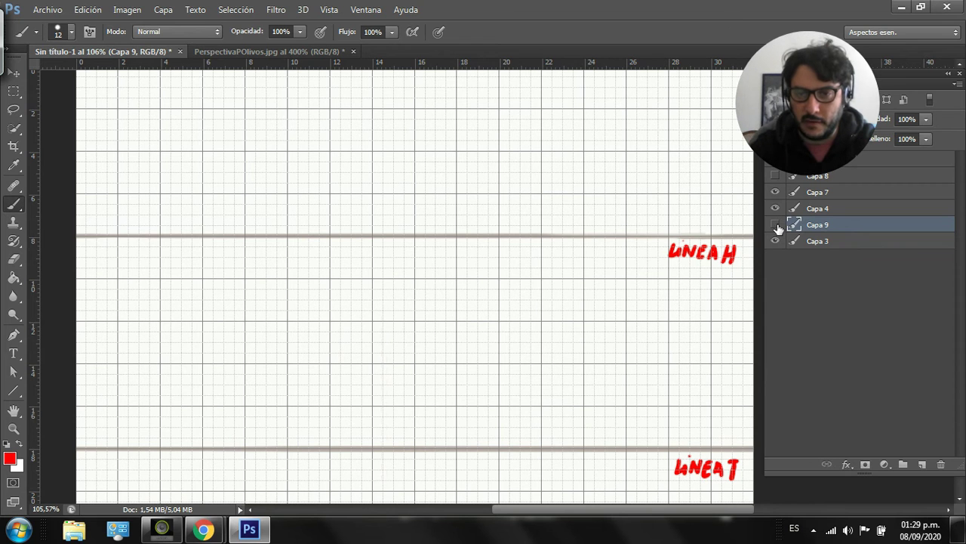
click(776, 176)
click(775, 176)
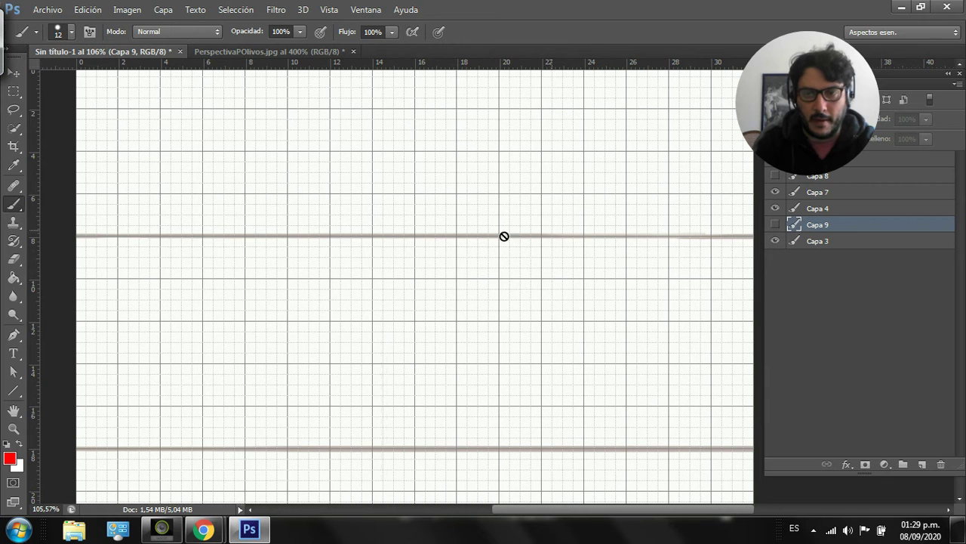
click(857, 194)
click(7, 444)
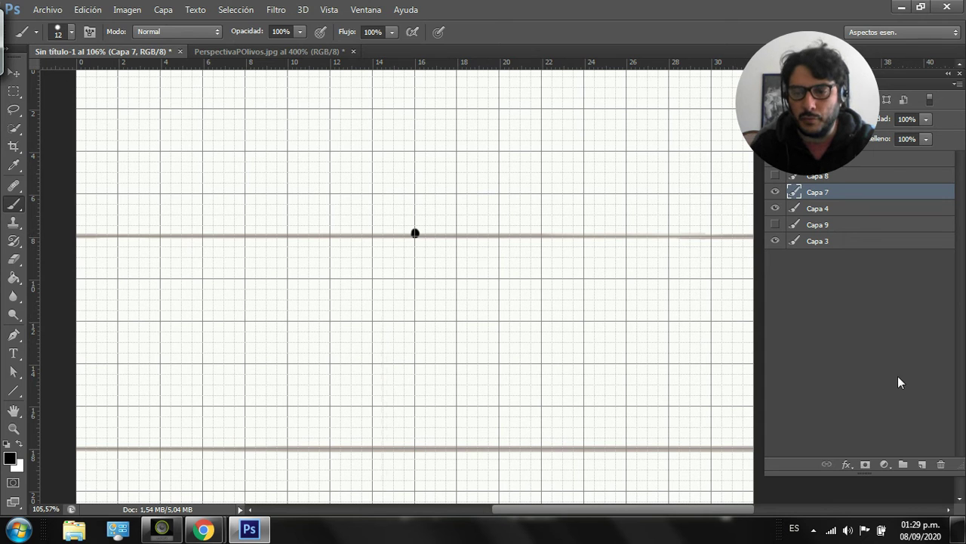
- On a new layer above Capa 7, paint black marks along the ground line every 2 ruler units from 4 to 28
click(922, 464)
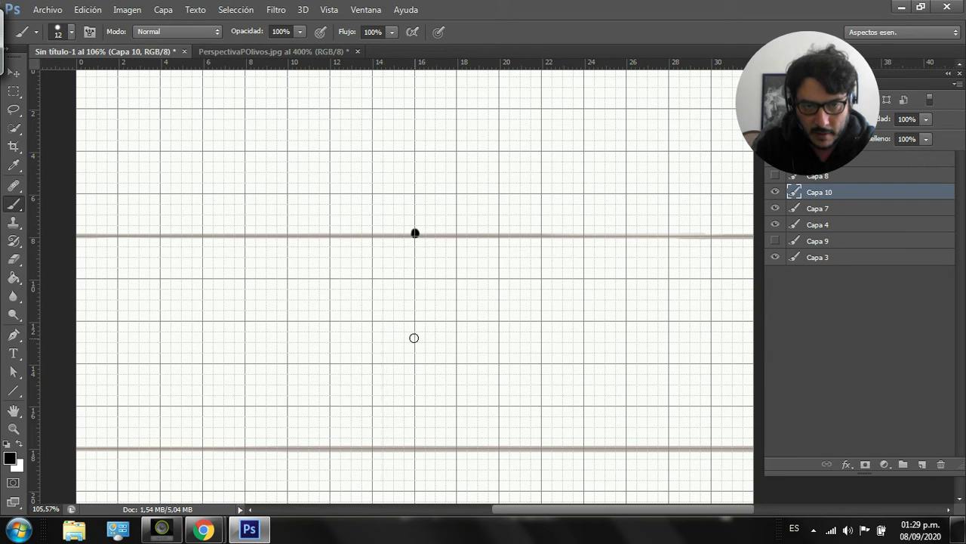
click(416, 448)
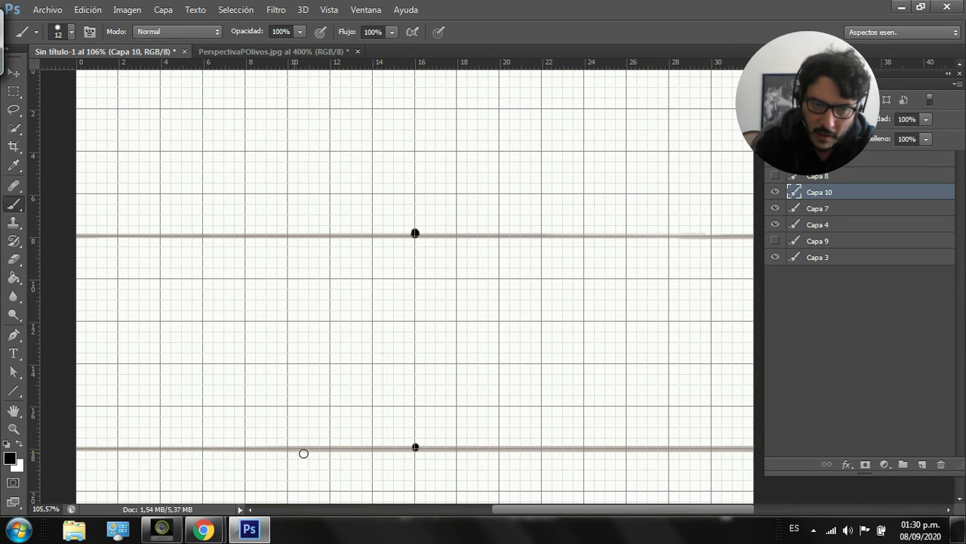
click(457, 446)
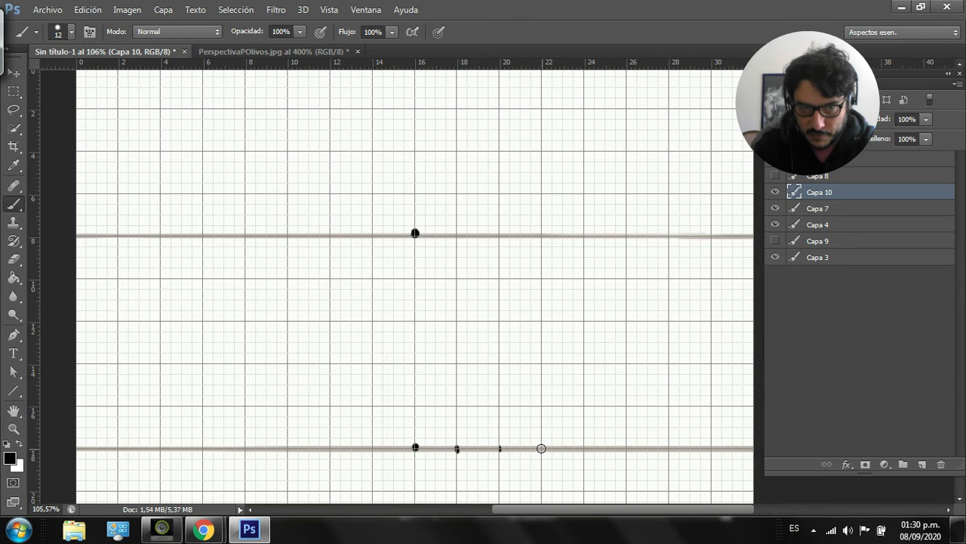
click(542, 449)
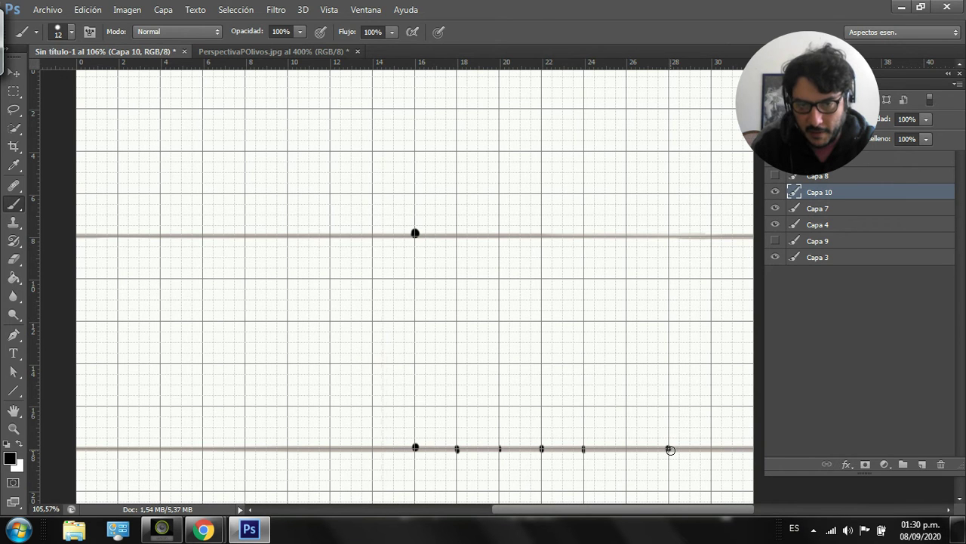
click(624, 448)
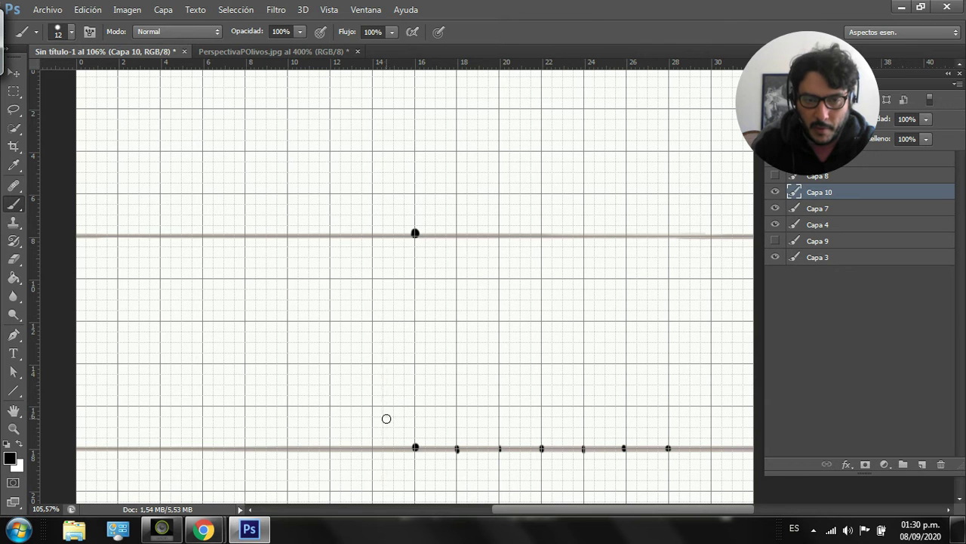
click(372, 447)
click(329, 448)
click(286, 447)
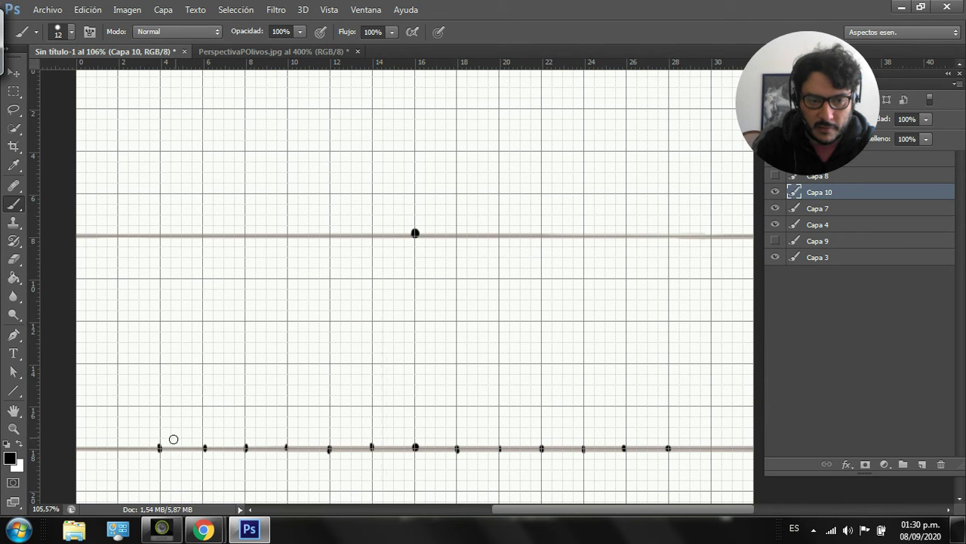
click(159, 448)
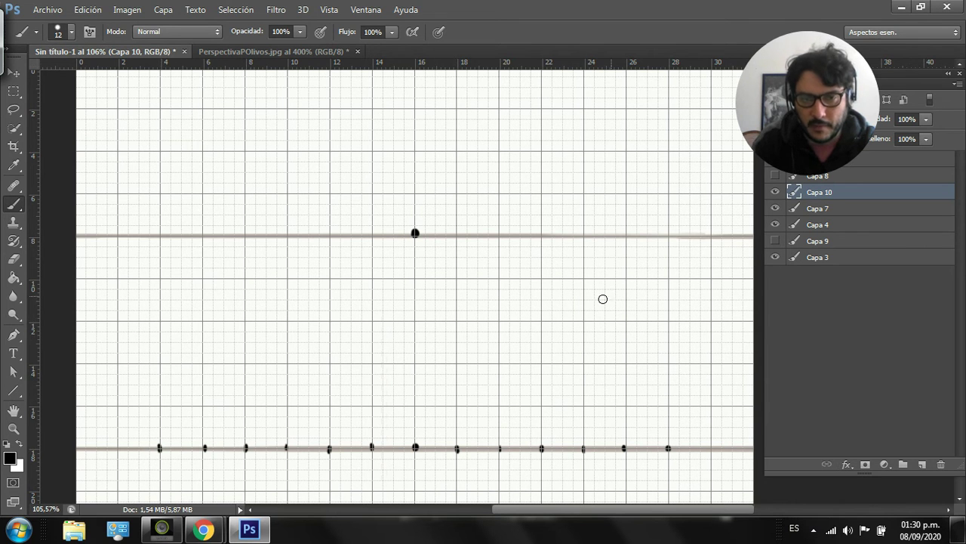
- On a new layer, paint red (#f30b0b) points on the ground line at 28, 4 and 16, hiding the black marks on Capa 10
click(923, 465)
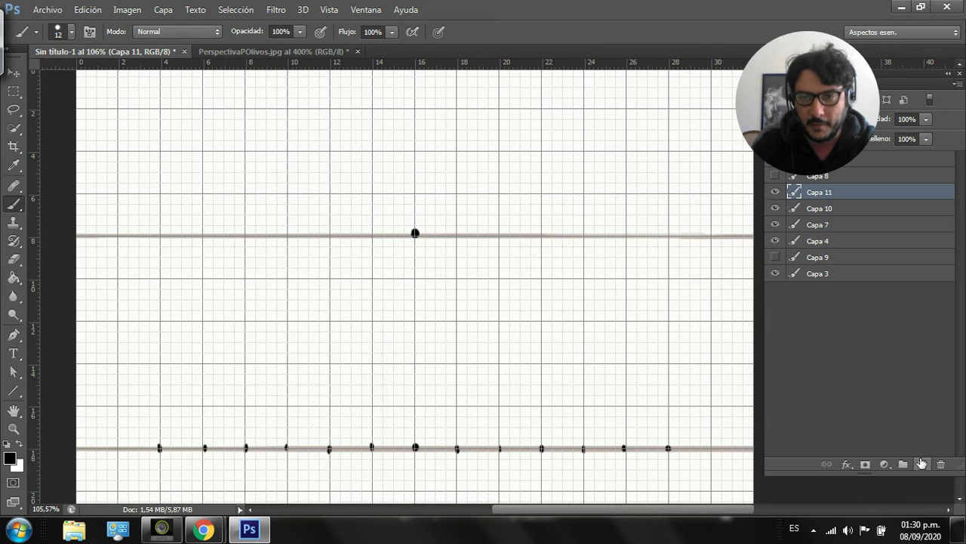
click(9, 458)
click(391, 180)
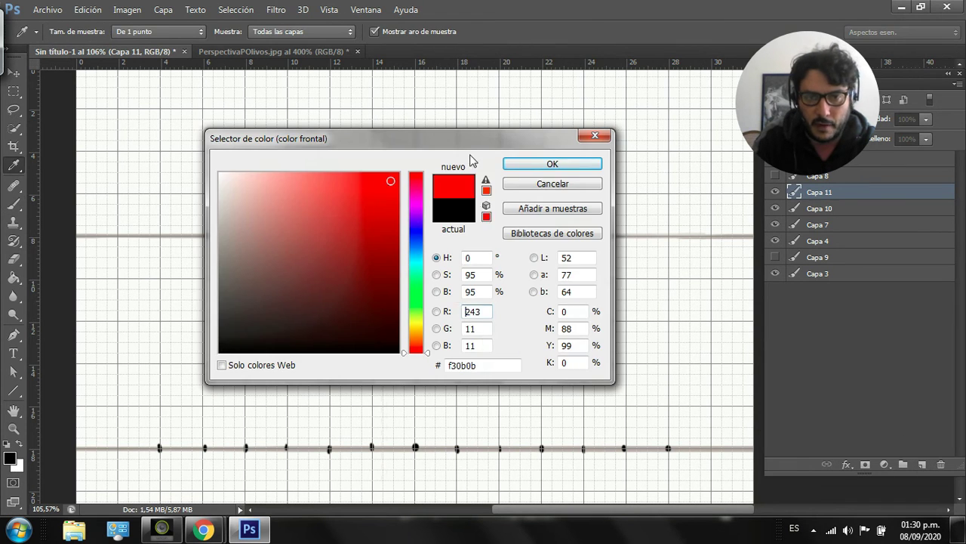
click(549, 164)
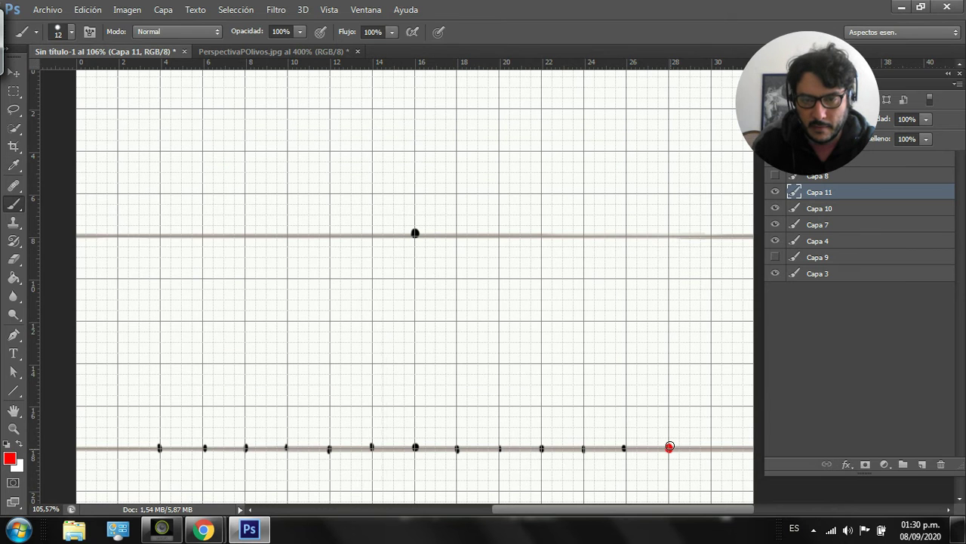
click(158, 448)
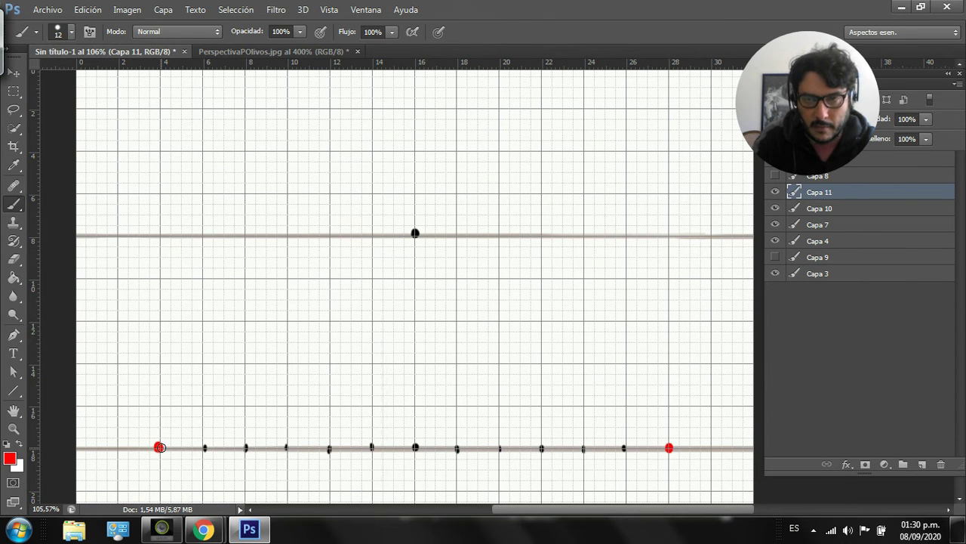
click(775, 208)
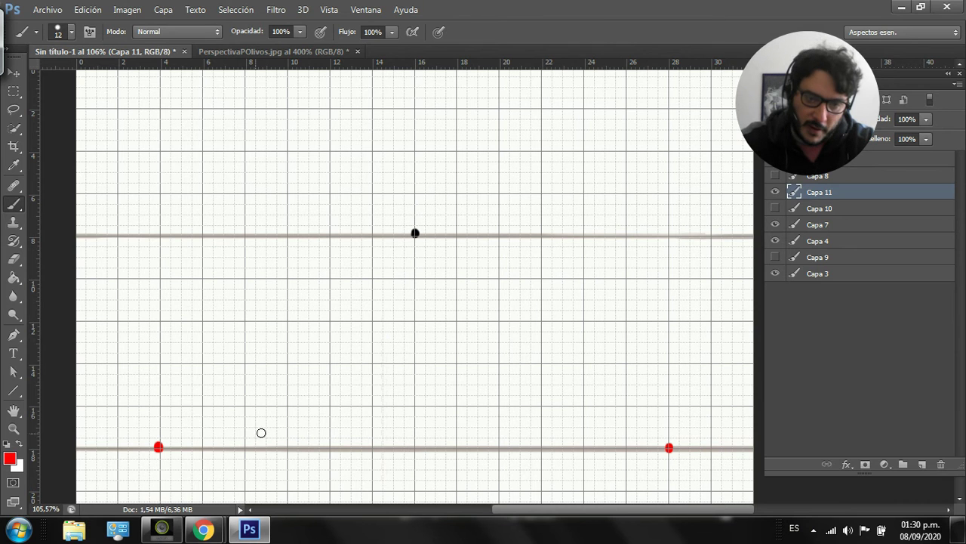
click(415, 450)
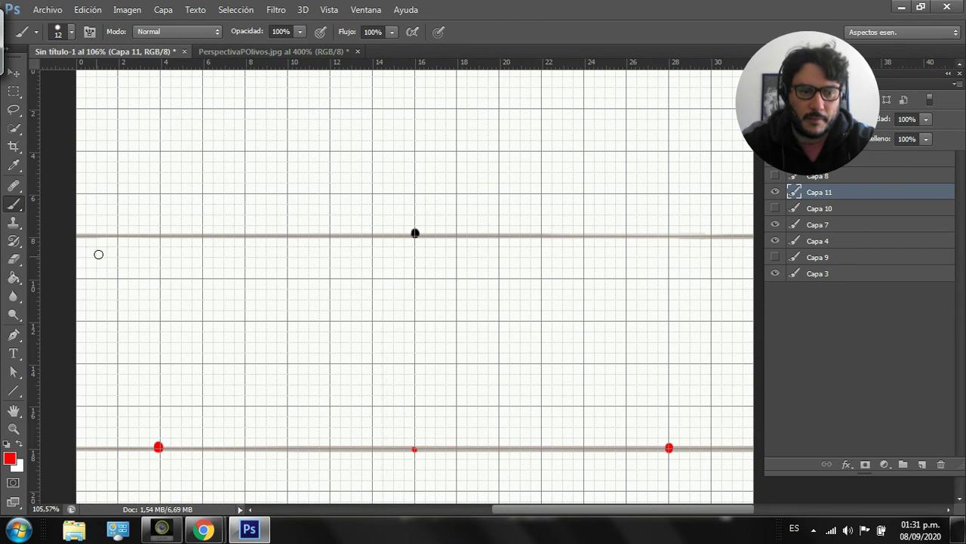
- With the Line tool set to no fill, draw a line from the vanishing point to the red point at 28
click(21, 392)
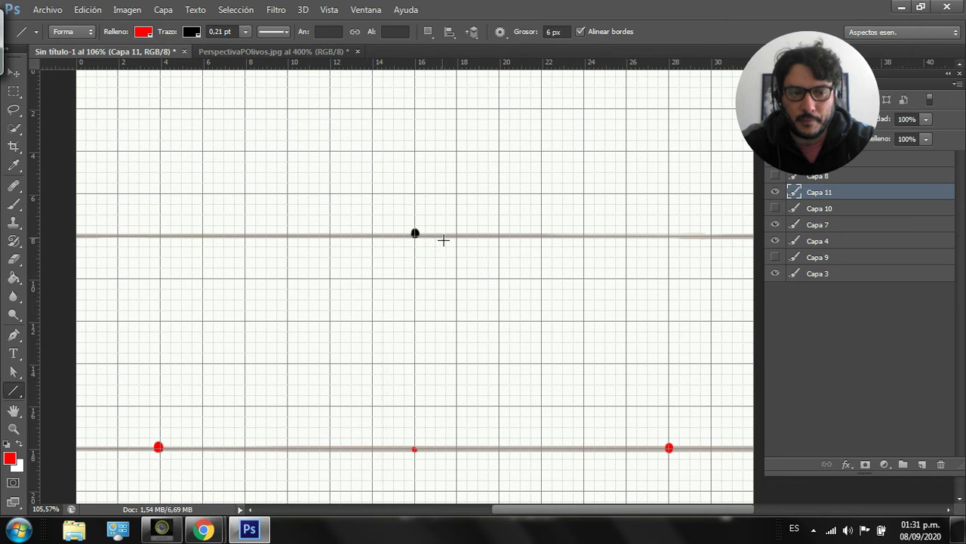
click(143, 33)
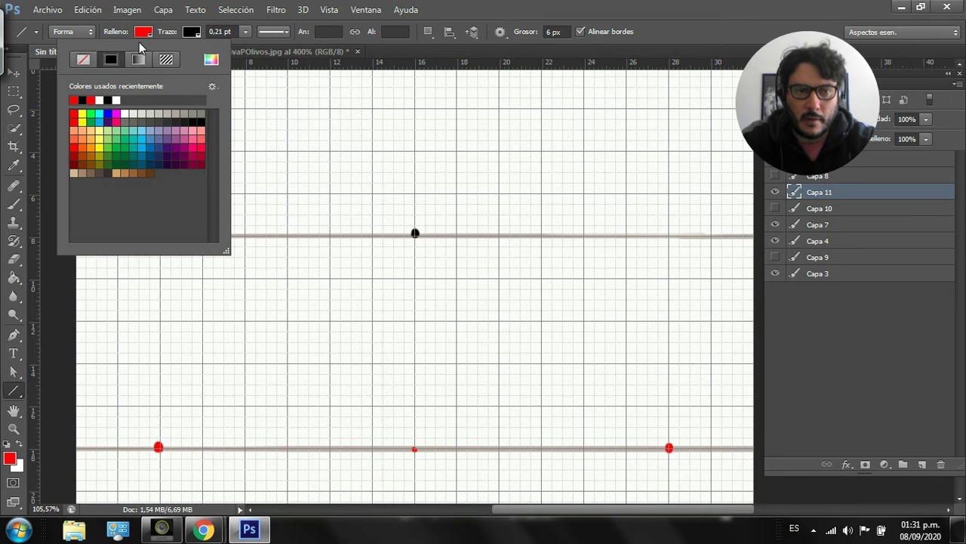
click(91, 62)
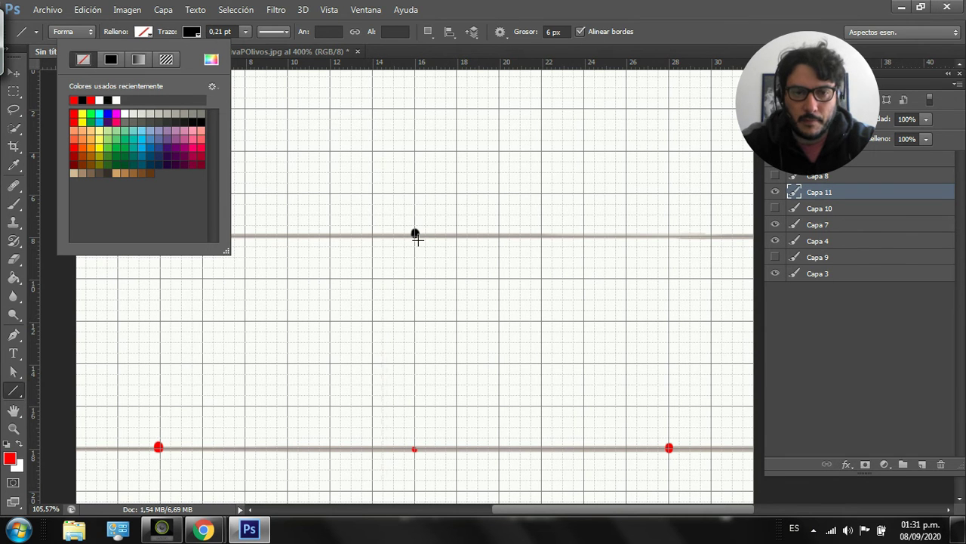
drag(416, 233, 671, 447)
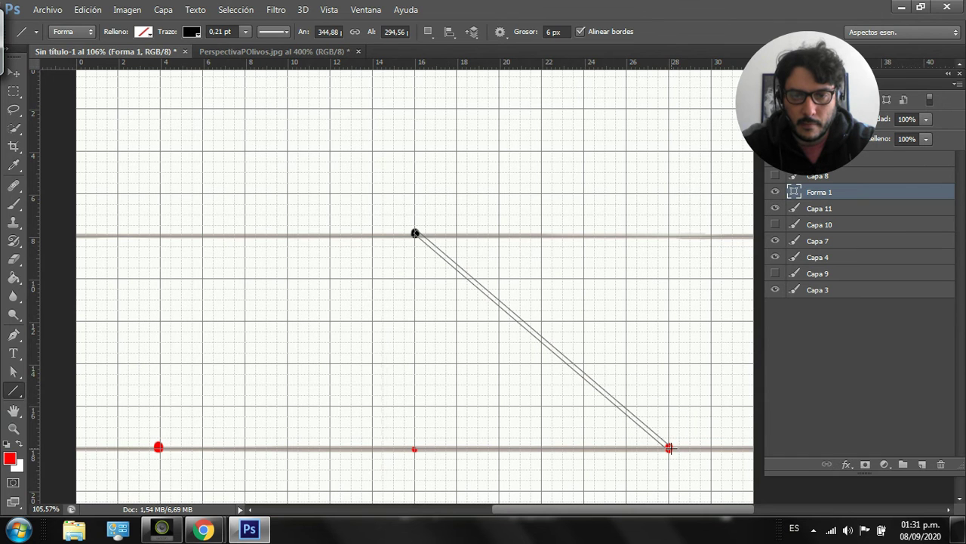
- Set the line's stroke width to 5.53 pt and draw a matching line from the vanishing point to the red point at 4
click(281, 31)
click(246, 31)
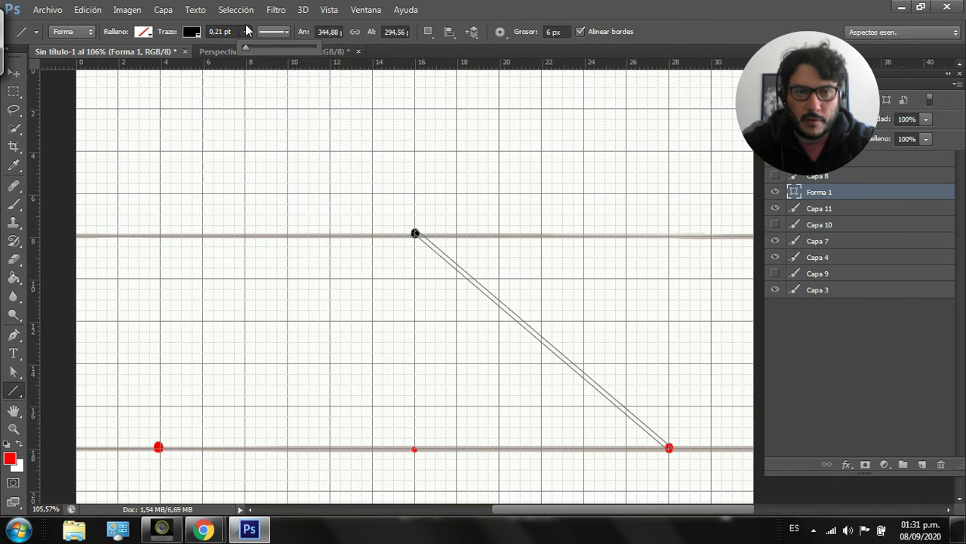
drag(251, 47, 260, 45)
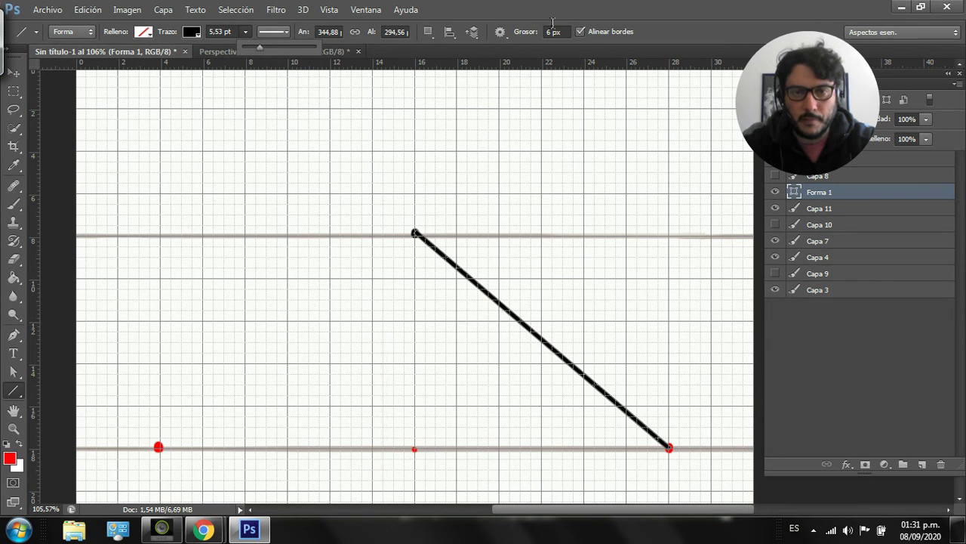
click(566, 12)
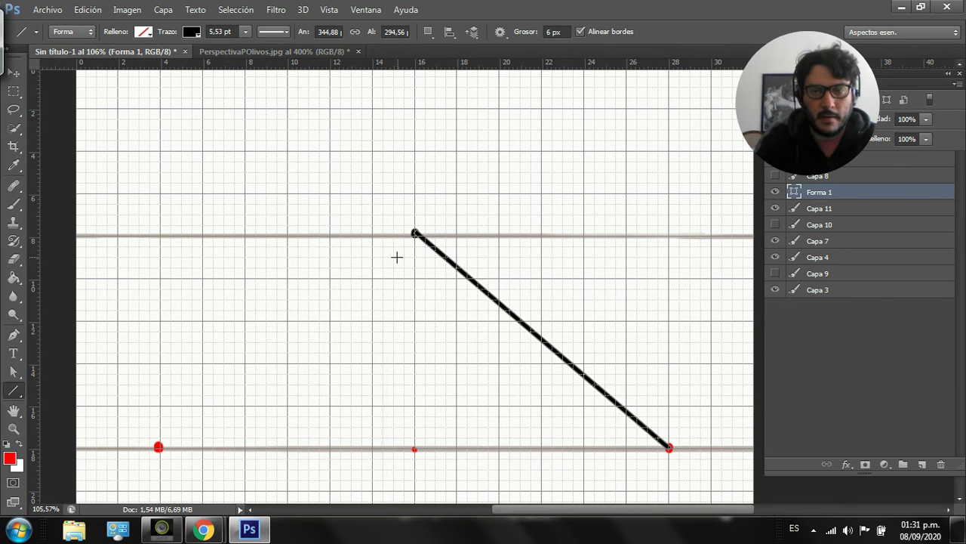
drag(415, 234, 158, 446)
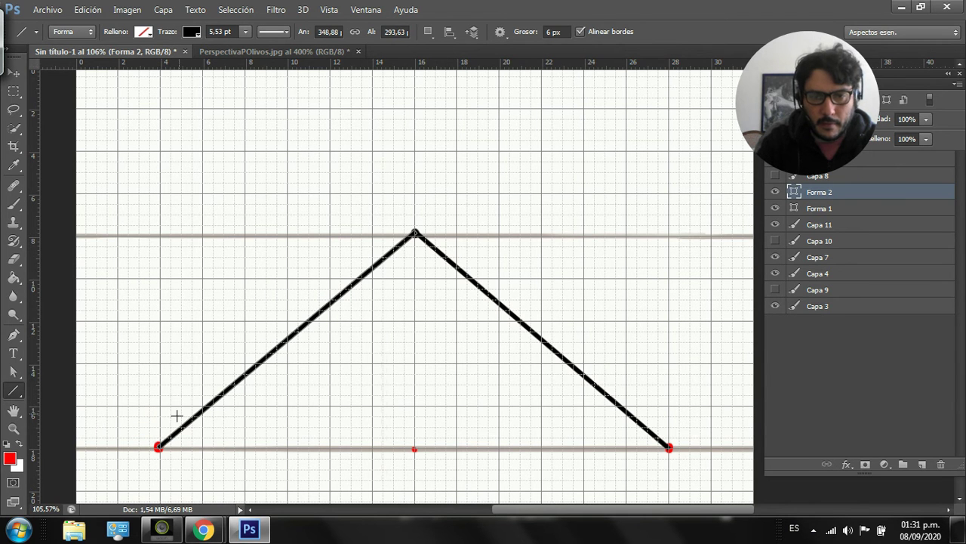
- Merge the two line layers Forma 1 and Forma 2 and the red points layer Capa 11 into one layer
click(853, 211)
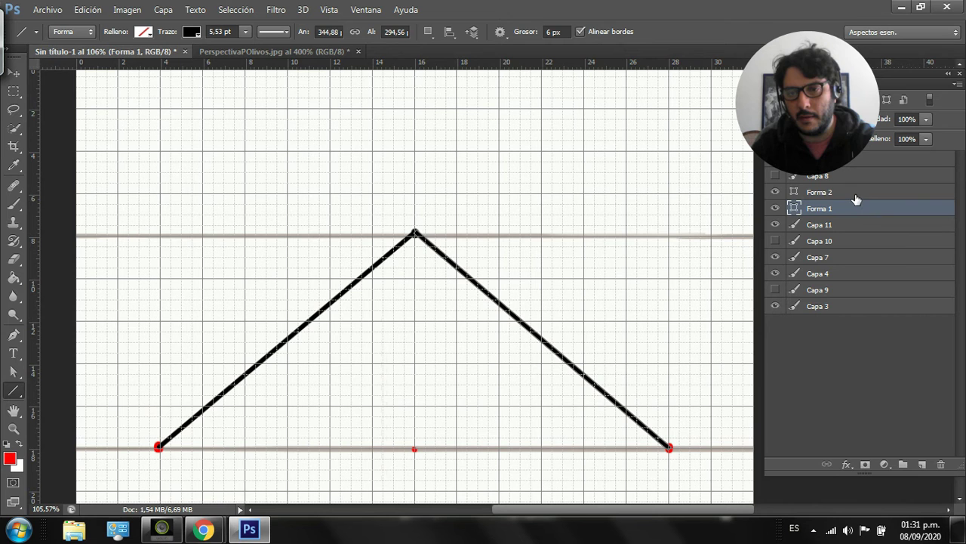
shift+click(853, 193)
key(ctrl+e)
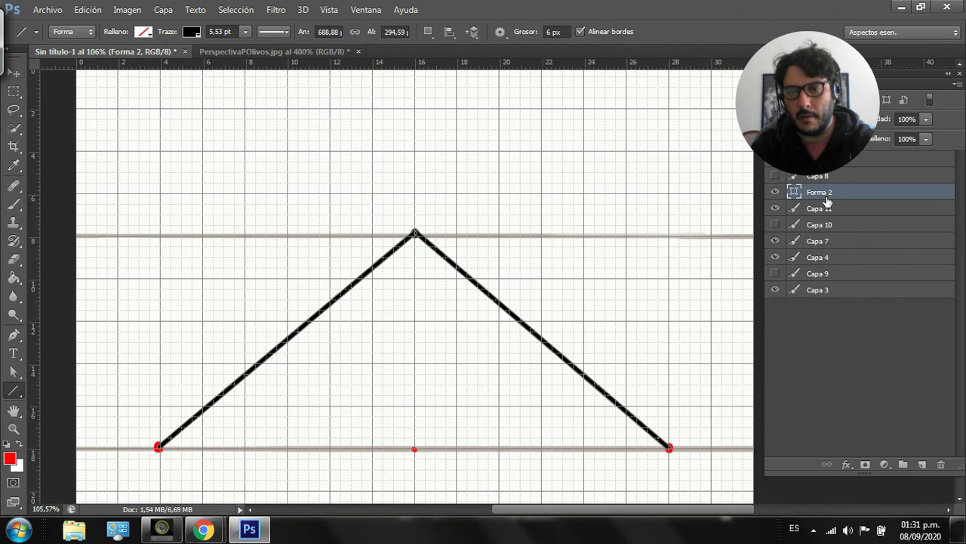
click(774, 212)
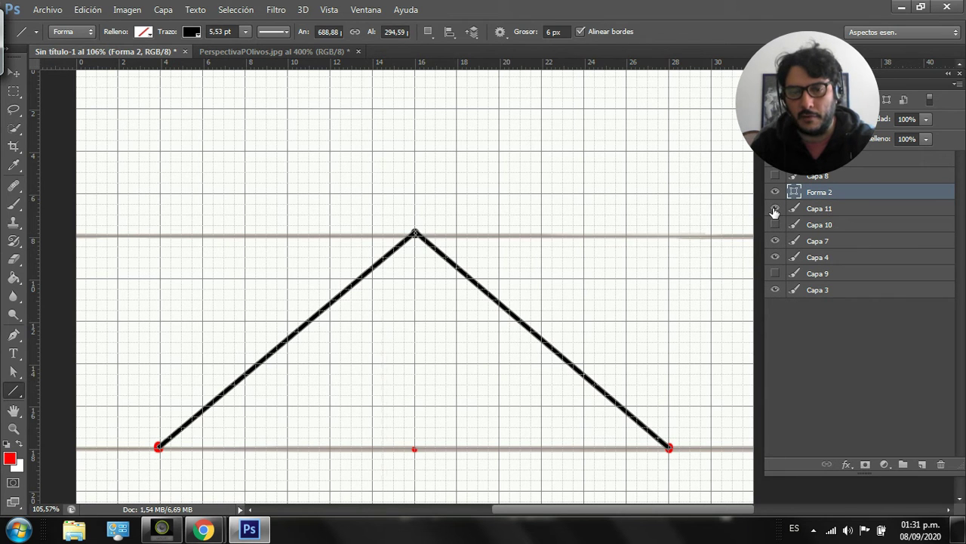
shift+click(834, 210)
key(ctrl+e)
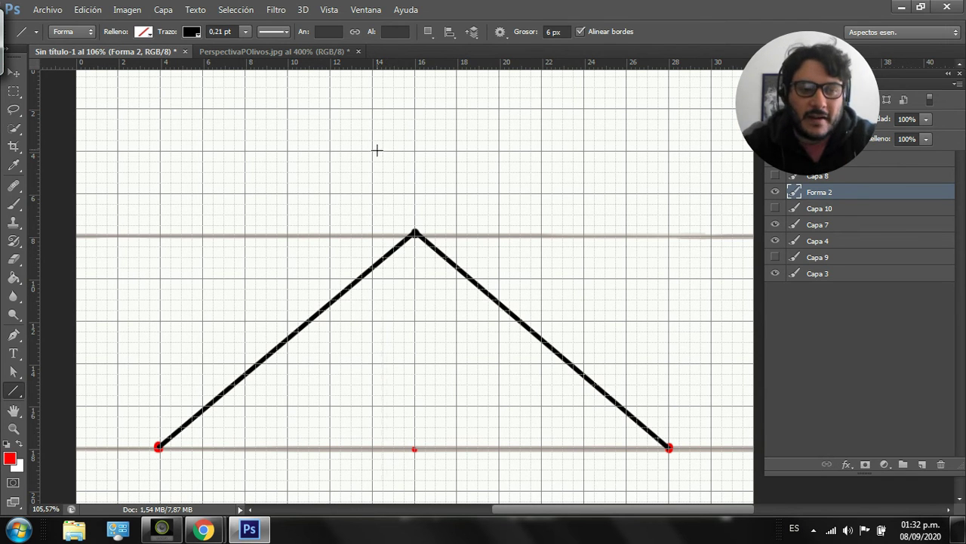
- On a new layer, paint red points on the right converging line at 18 and 22, with black verticals from them up to vertical mark 4
click(922, 464)
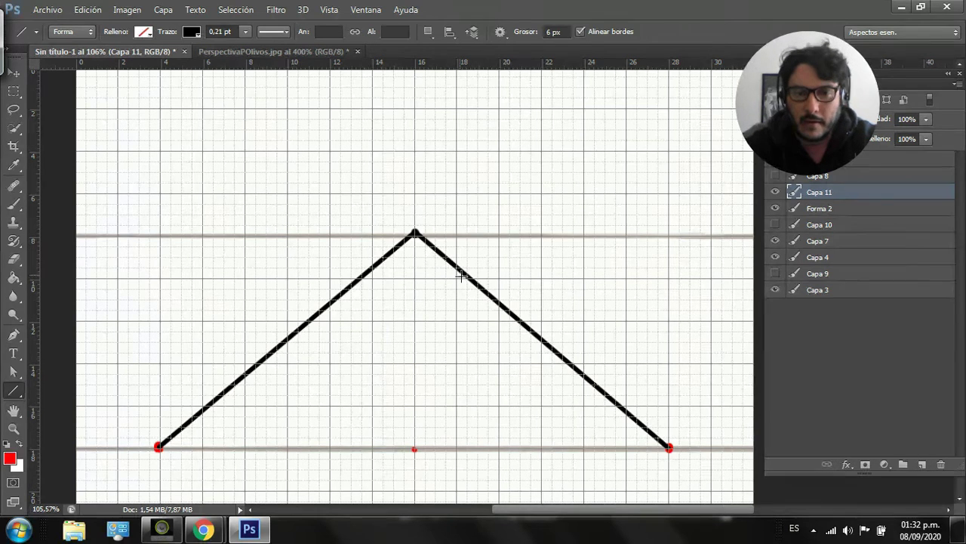
click(15, 205)
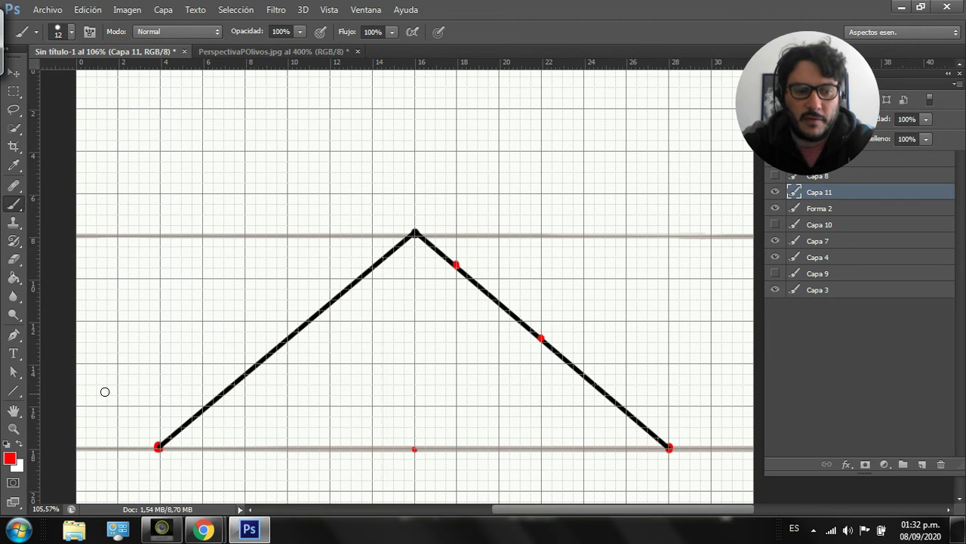
click(6, 444)
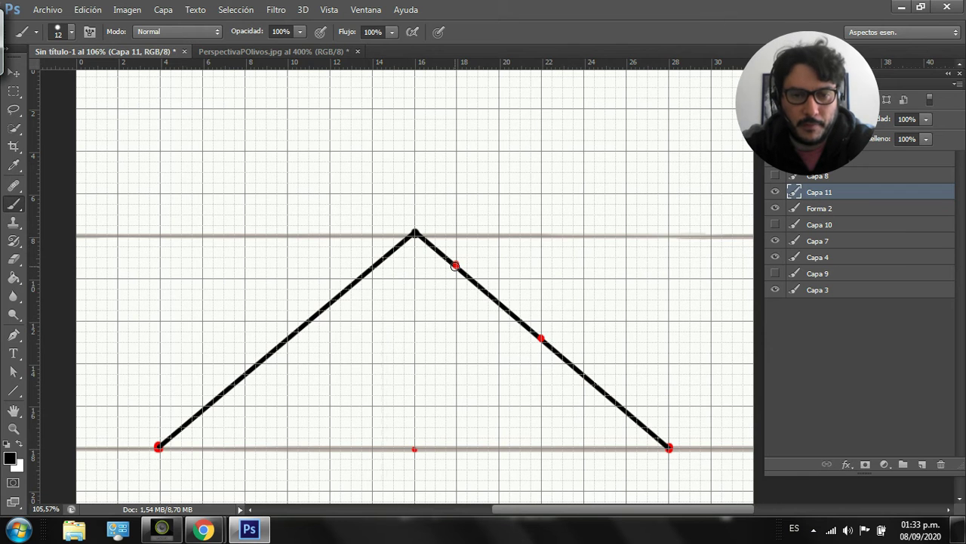
drag(456, 265, 448, 152)
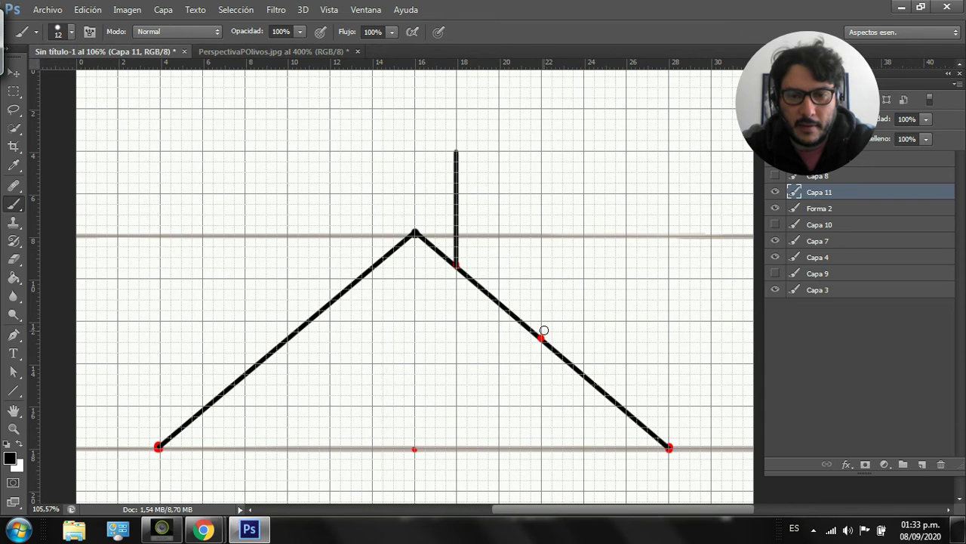
drag(539, 340, 538, 156)
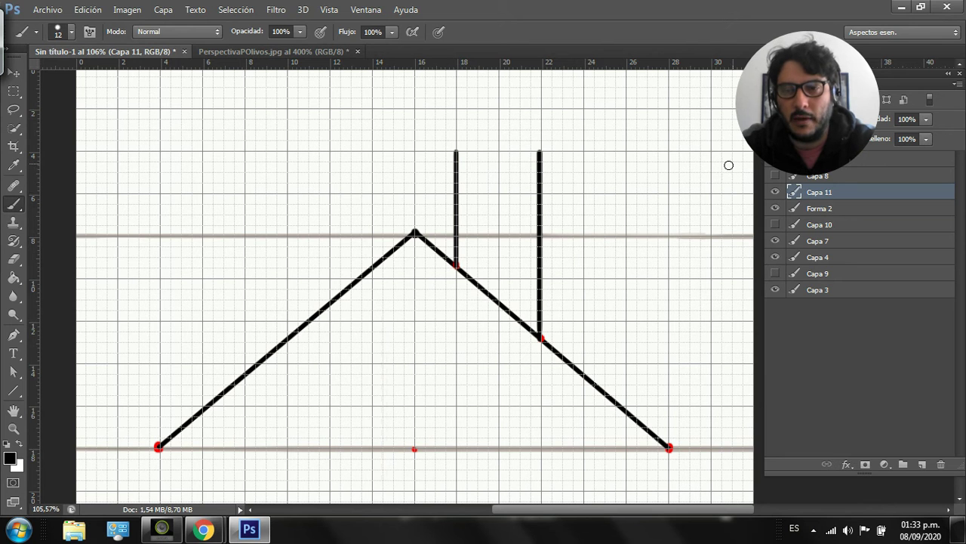
- Show the green ruler layer regla on the canvas
click(776, 175)
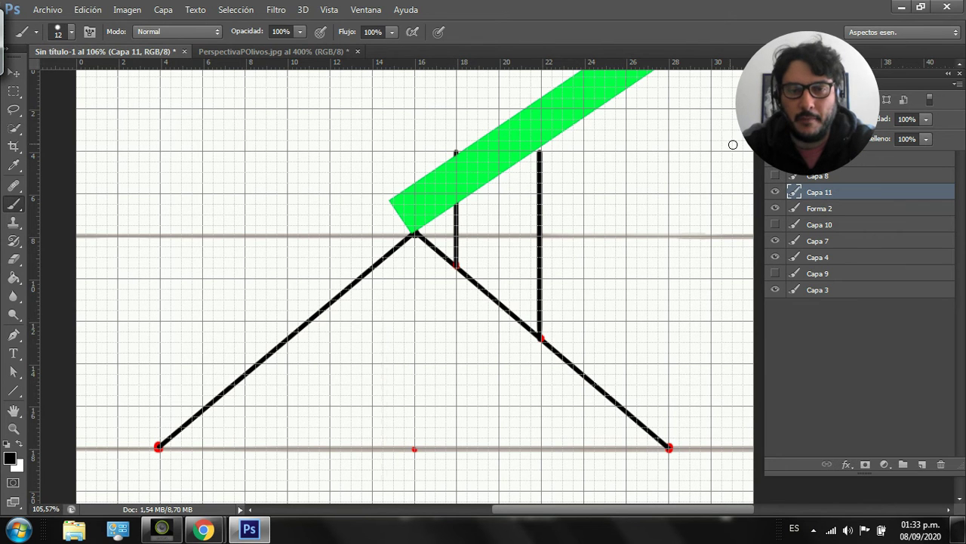
click(127, 9)
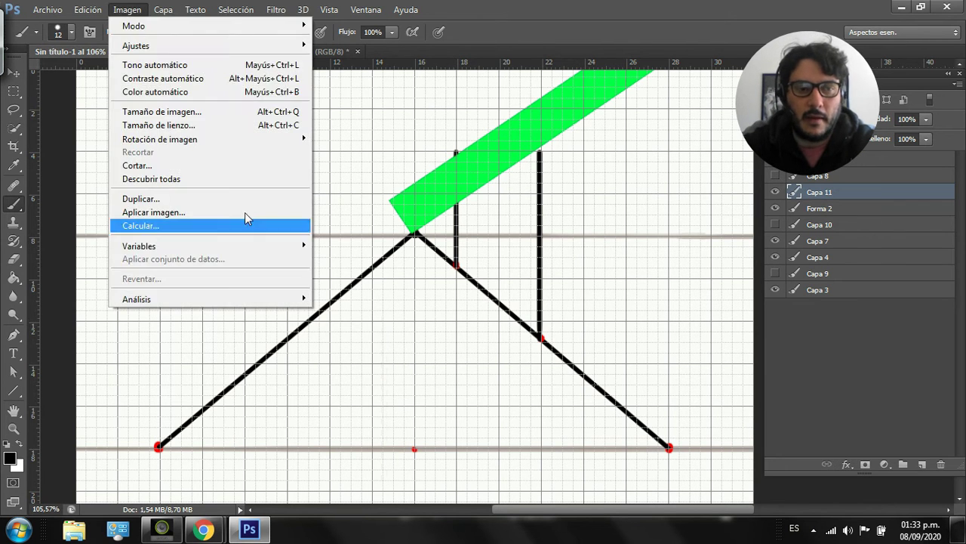
mouse_move(88, 9)
mouse_move(324, 274)
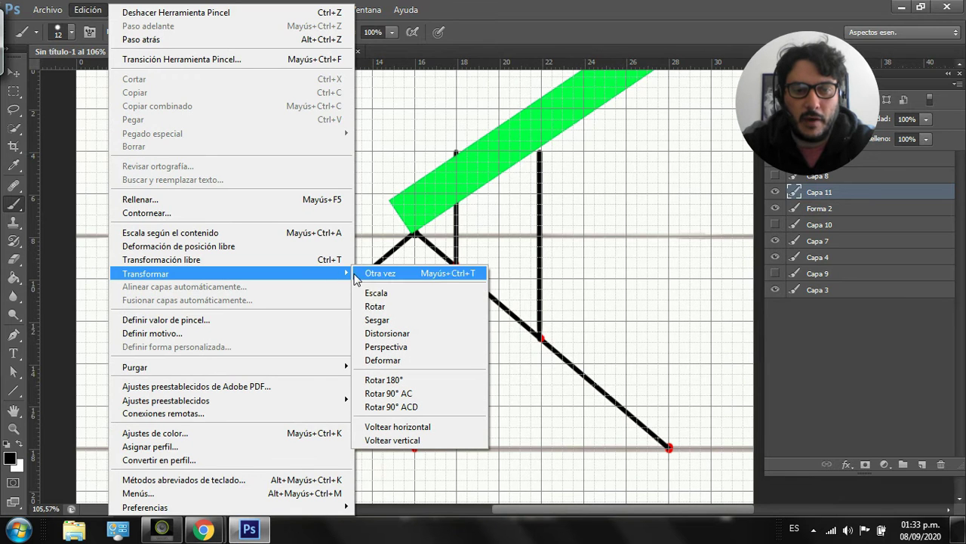
click(401, 308)
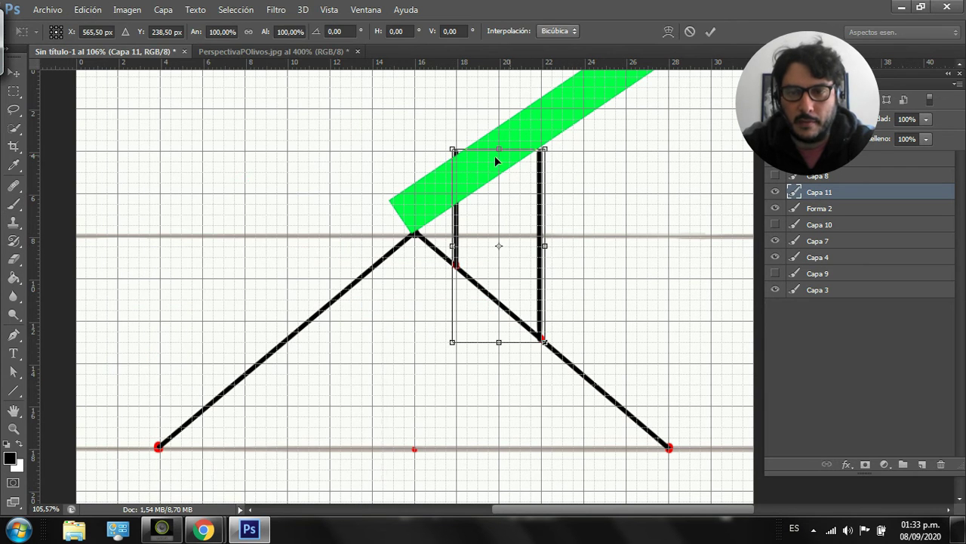
click(13, 73)
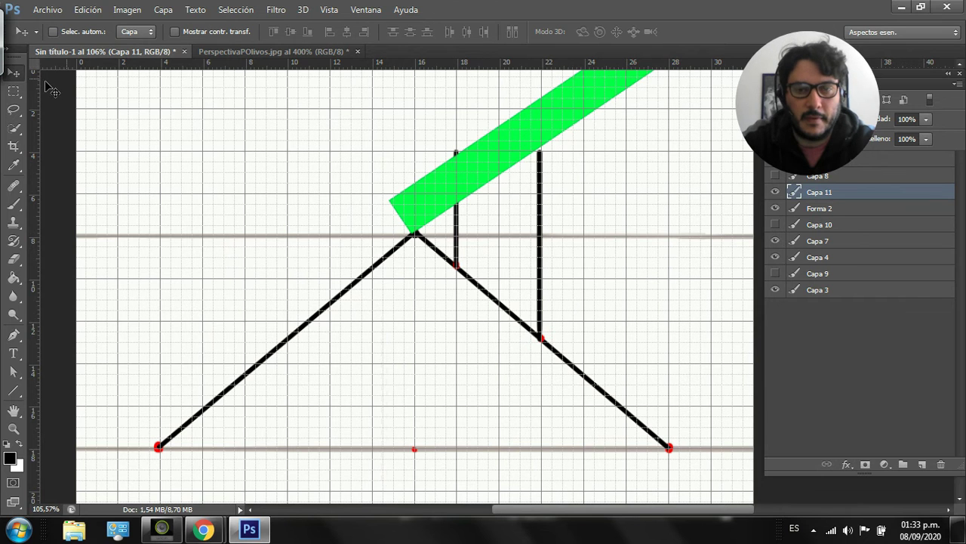
- Select the ruler layer regla, start a Rotate transform on it and move its pivot to the vanishing point
key(ctrl+v)
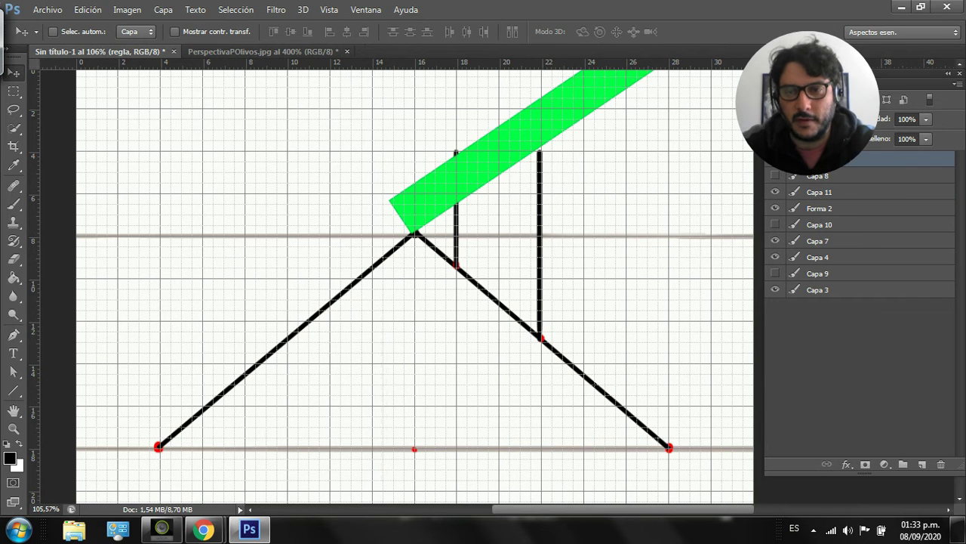
click(363, 17)
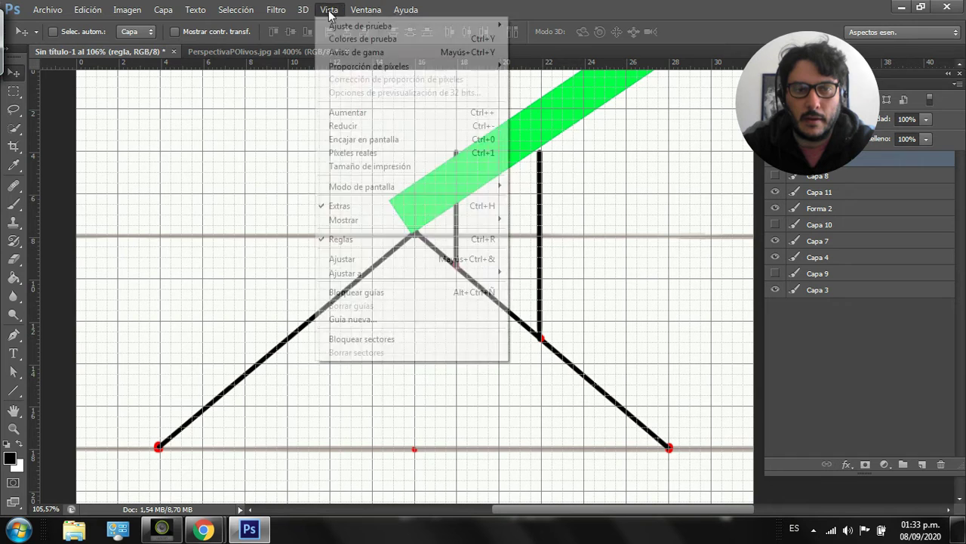
mouse_move(304, 10)
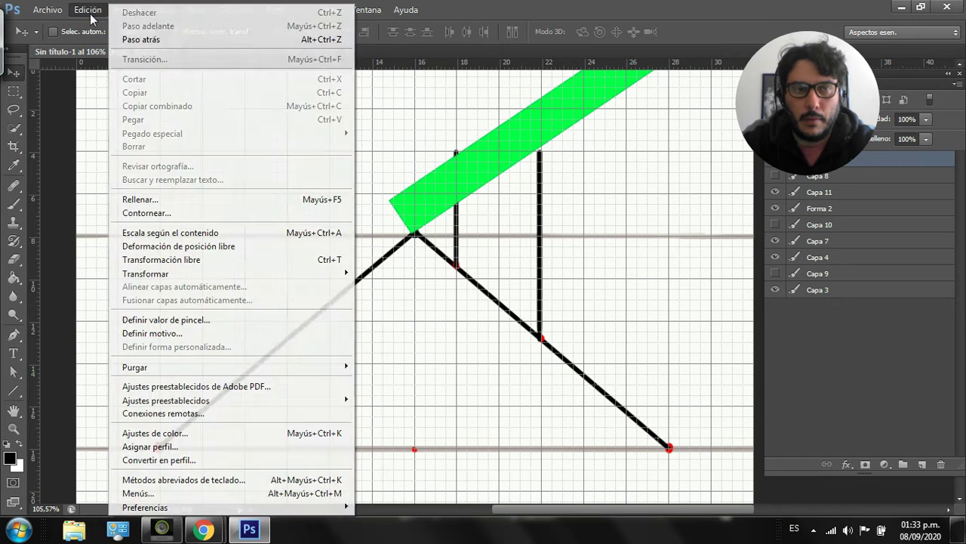
mouse_move(127, 10)
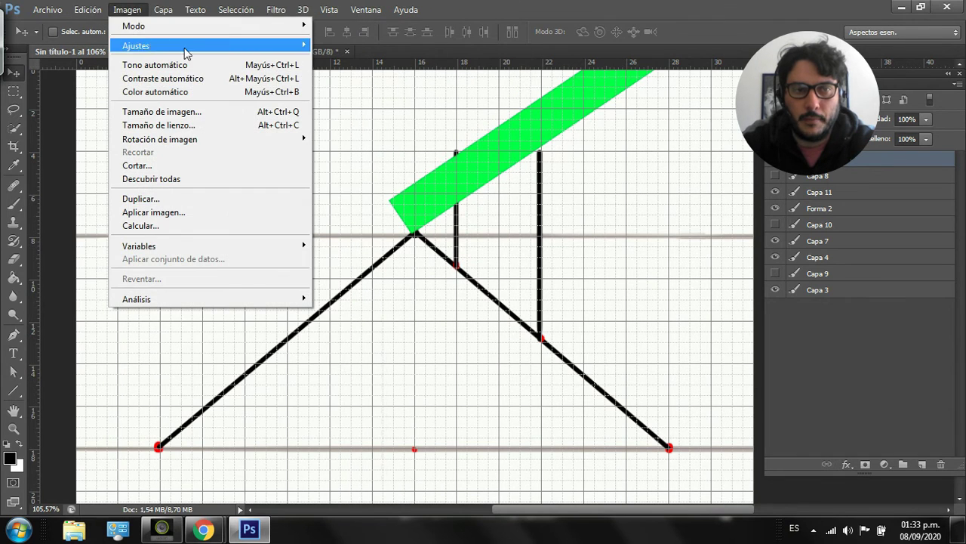
click(113, 11)
click(113, 12)
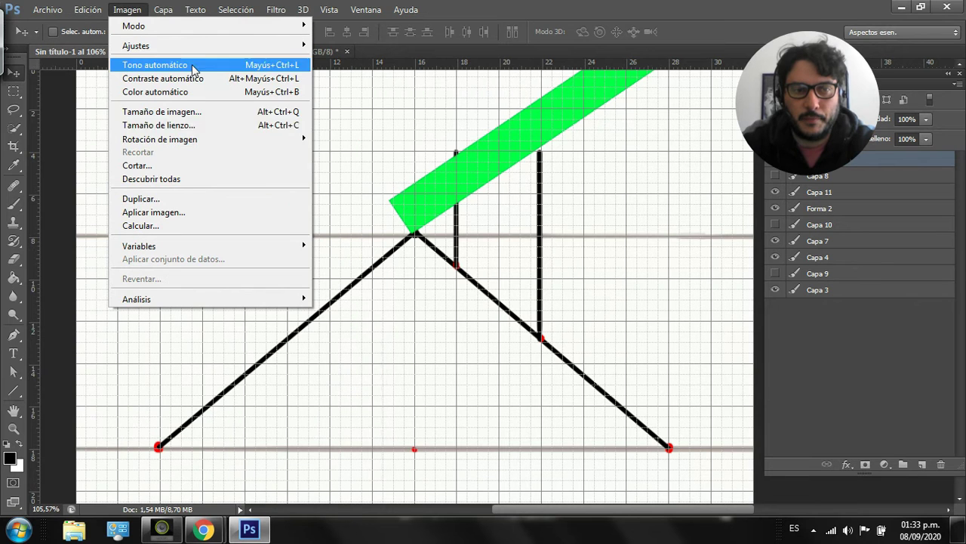
mouse_move(273, 144)
mouse_move(87, 11)
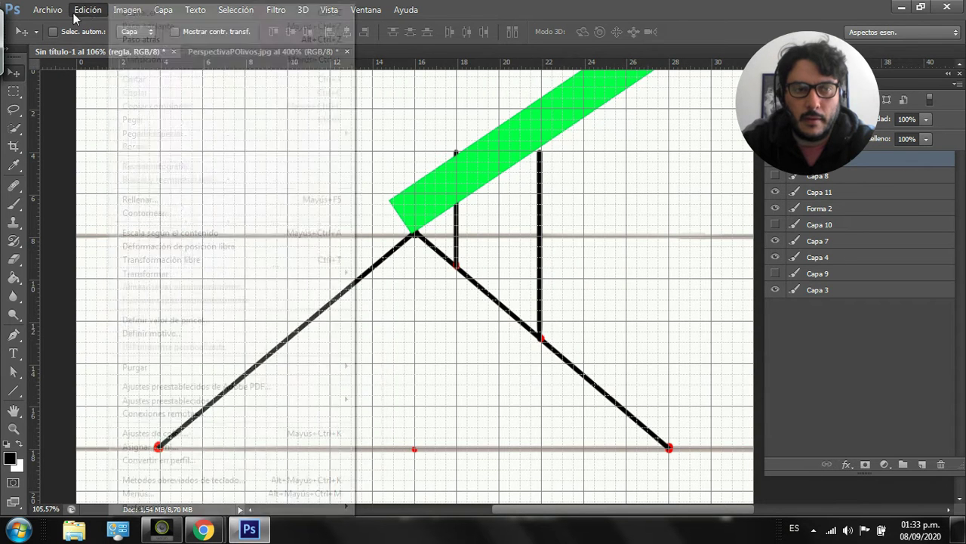
mouse_move(295, 277)
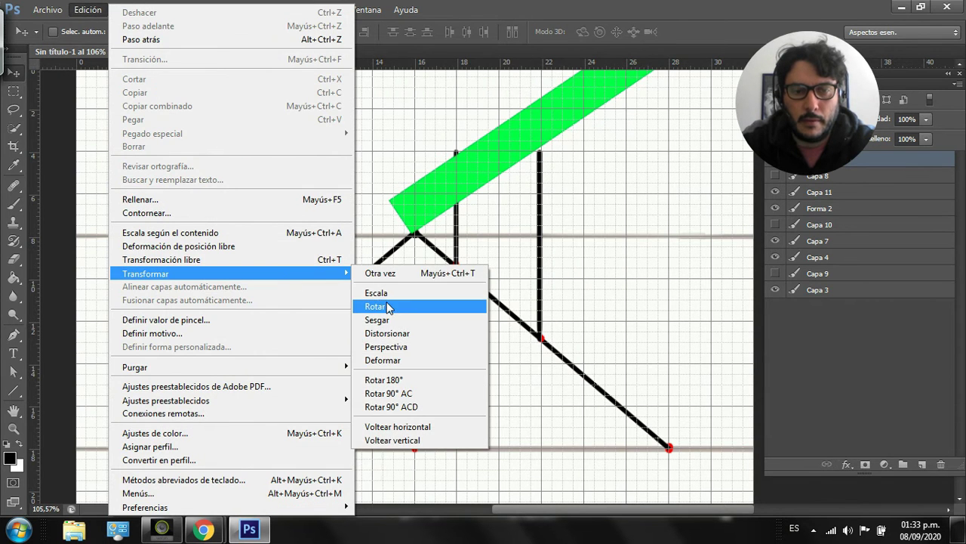
click(393, 306)
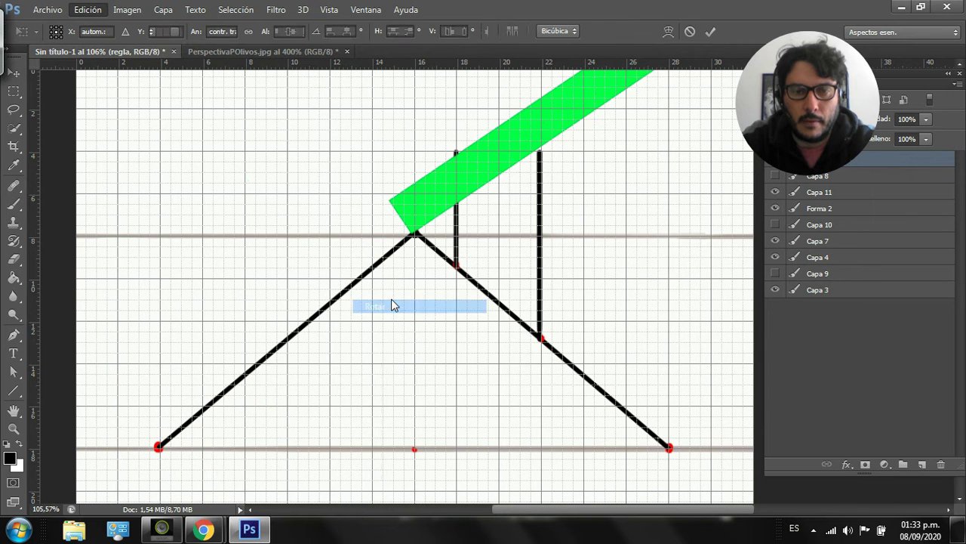
drag(539, 122, 417, 235)
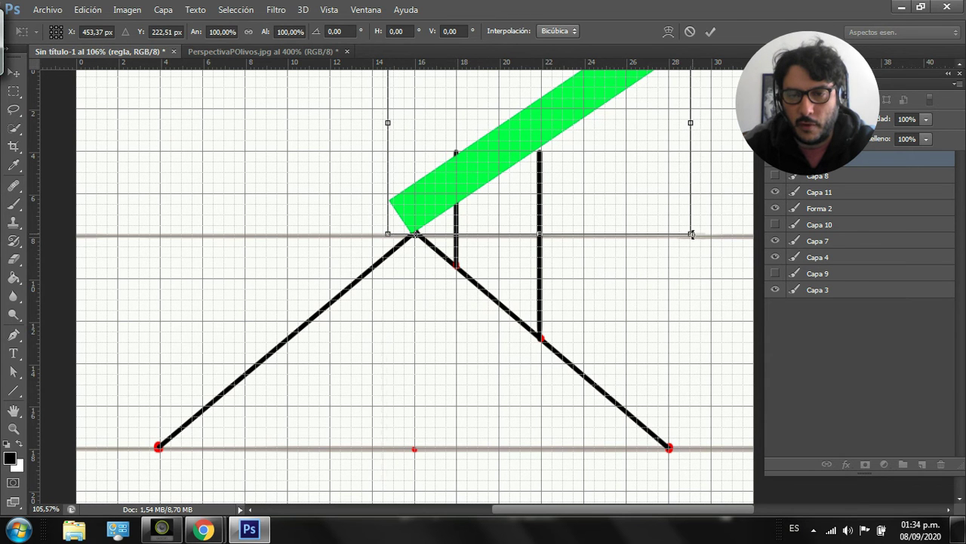
- Rotate the ruler 1.25° about the vanishing point so its lower edge meets the top of the vertical at 22, and apply the transformation
drag(691, 233, 547, 467)
drag(524, 287, 520, 401)
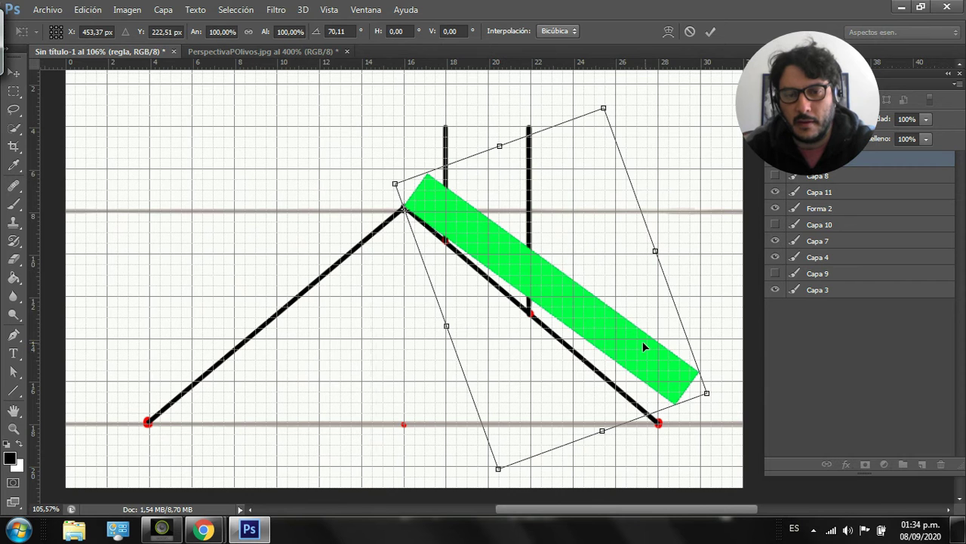
drag(707, 392, 617, 94)
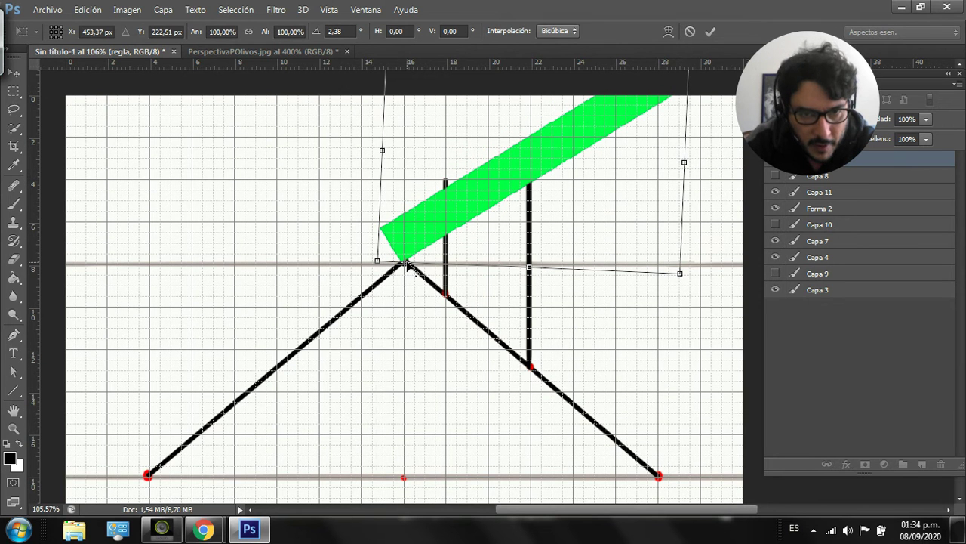
mouse_move(682, 271)
mouse_down()
mouse_move(681, 325)
mouse_move(682, 261)
mouse_move(670, 262)
mouse_up()
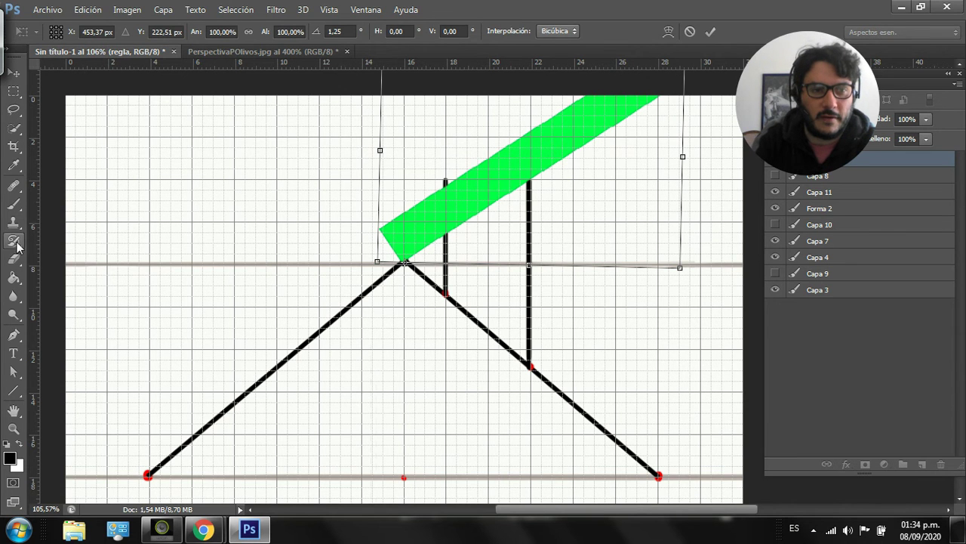
click(13, 204)
click(451, 204)
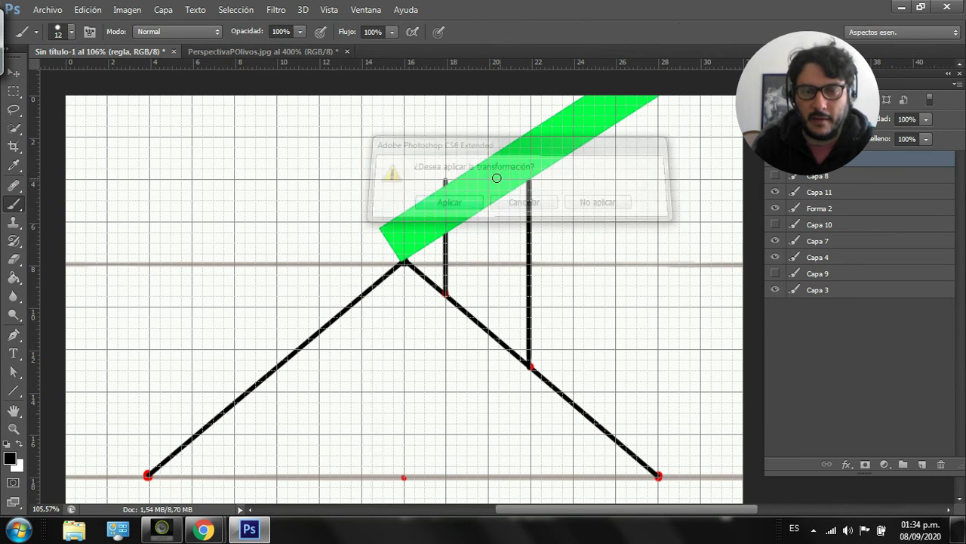
- Above Capa 11, draw a line along the ruler from the top of the vertical at 22 to the vertical at 18, with a 7.84 pt stroke
click(776, 192)
click(776, 192)
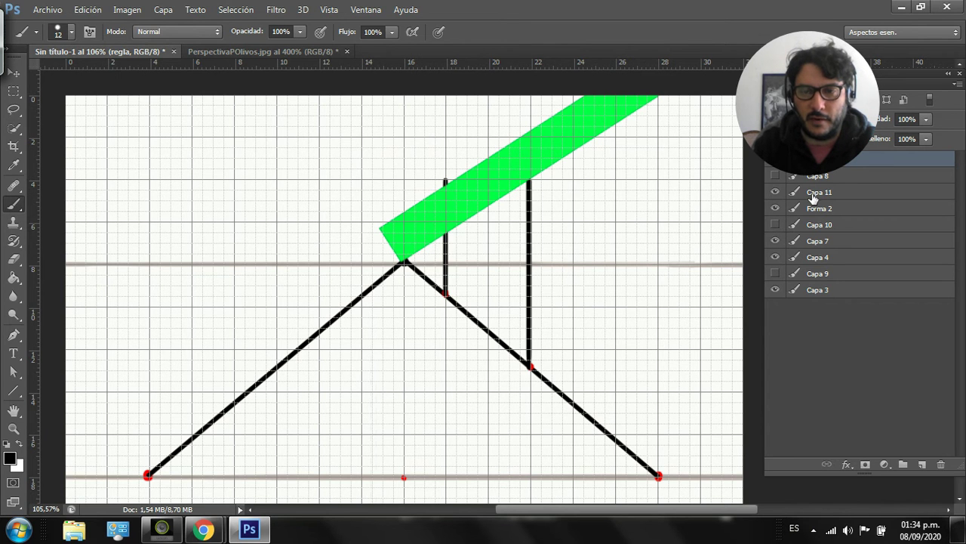
click(809, 190)
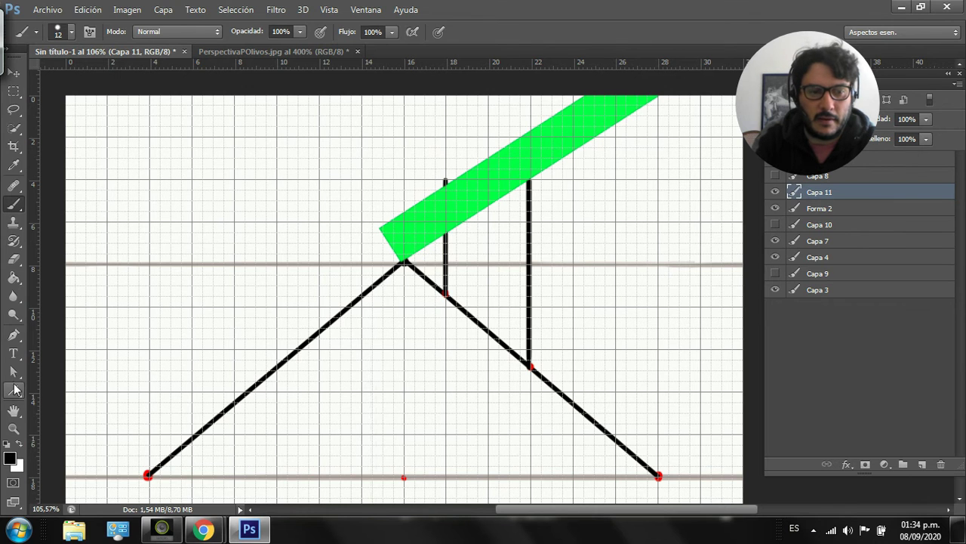
click(14, 387)
drag(532, 179, 445, 235)
click(246, 31)
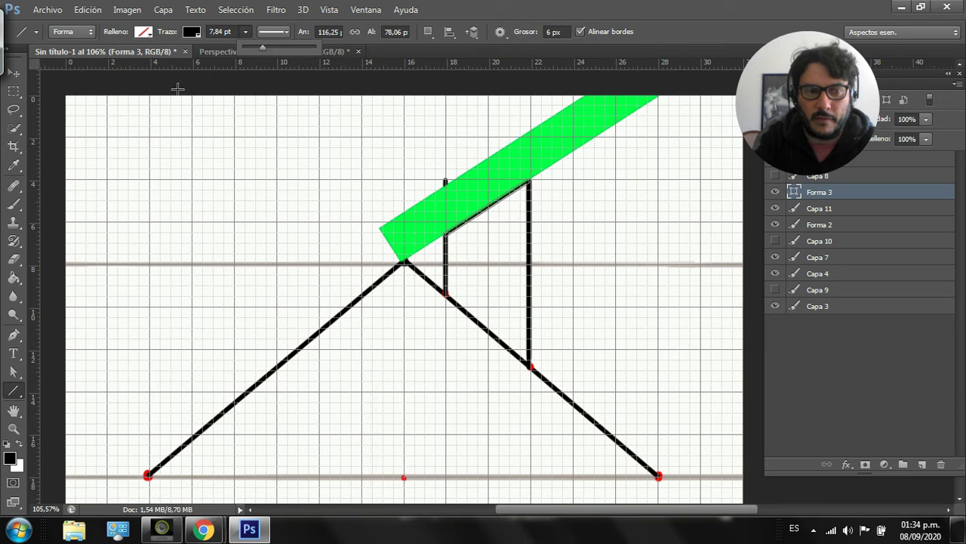
- Hide the ruler and merge the slanted line layer Forma 3 with Capa 11
click(14, 73)
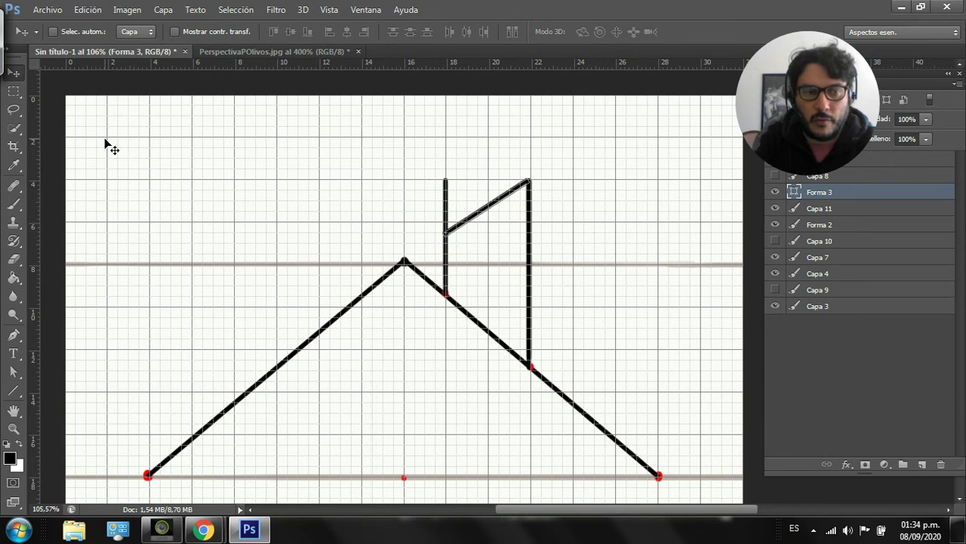
ctrl+click(820, 209)
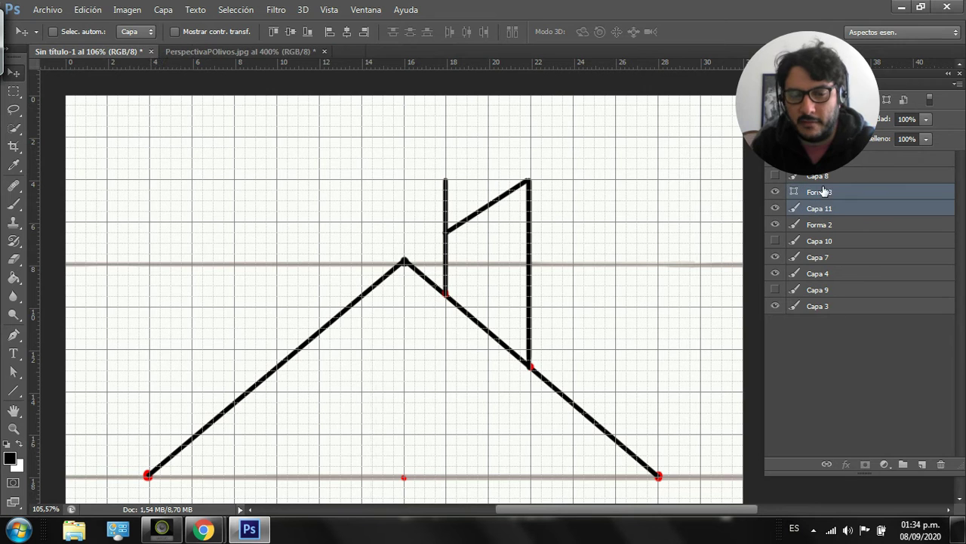
key(ctrl+e)
- Erase the excess part of the vertical at 18 above the slanted line
click(14, 259)
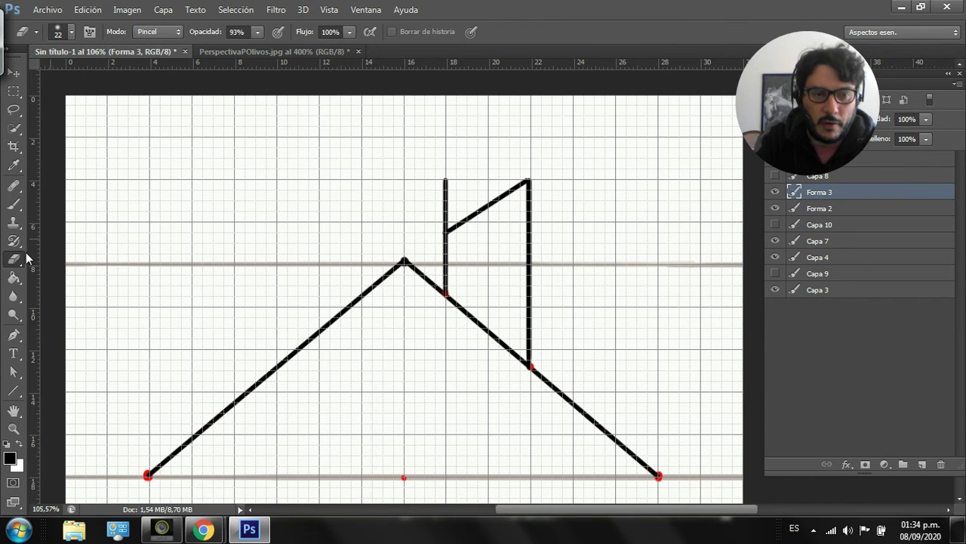
mouse_move(446, 187)
mouse_down()
mouse_move(440, 225)
mouse_move(448, 220)
mouse_up()
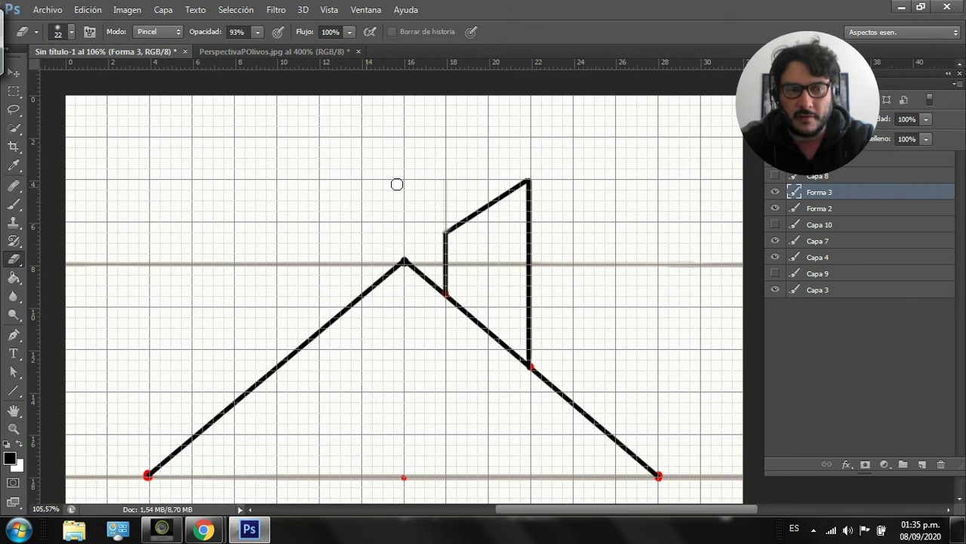
- Brush a black front face from the vertical at 22, with horizontals from both its ends to about 28.5 and a closing vertical
key(b)
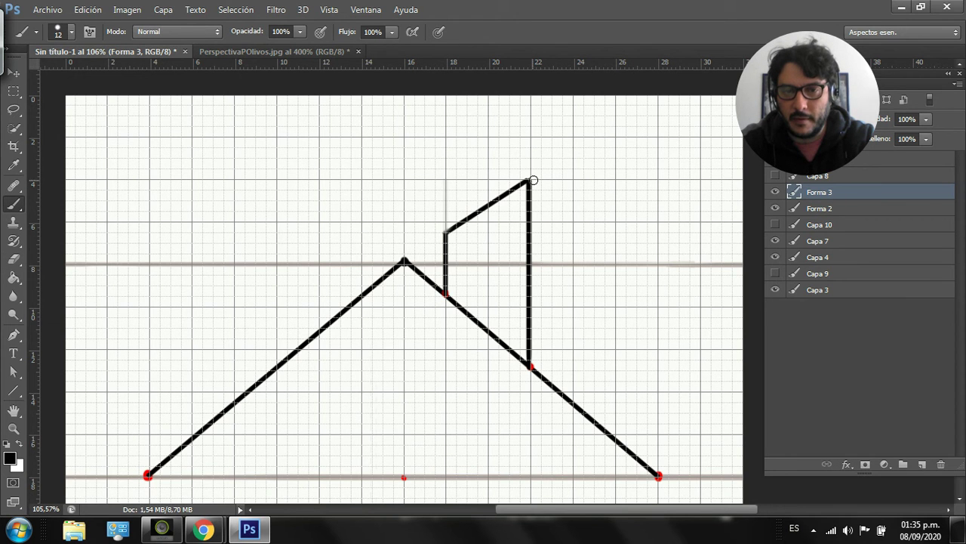
drag(528, 181, 669, 183)
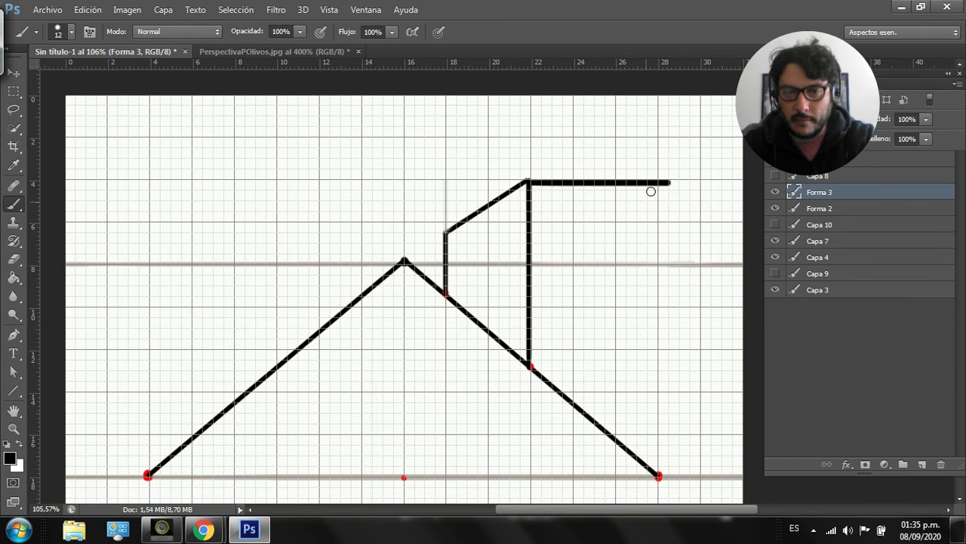
drag(534, 366, 666, 359)
drag(669, 182, 670, 365)
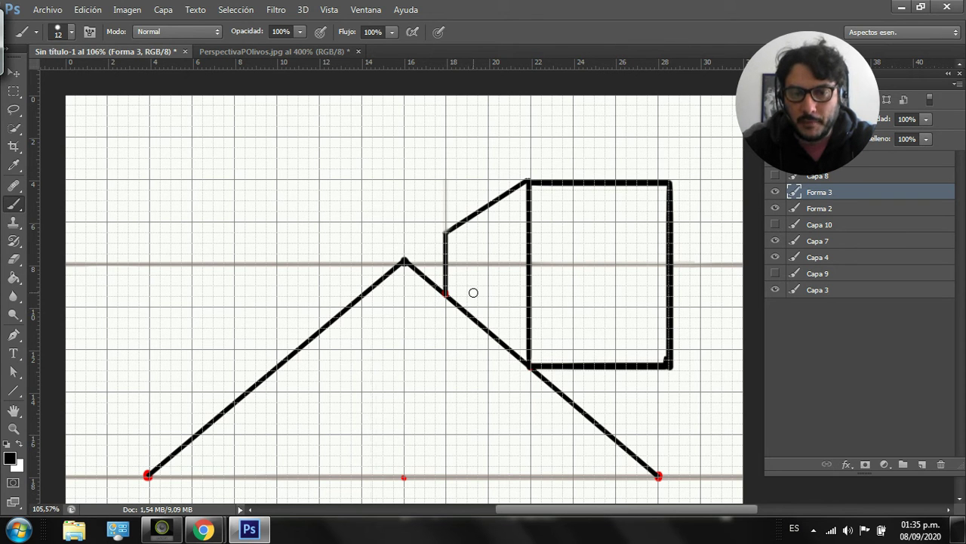
- Set the foreground colour to red (R 255) and paint red points on the right converging line at about 19 and 20
click(11, 460)
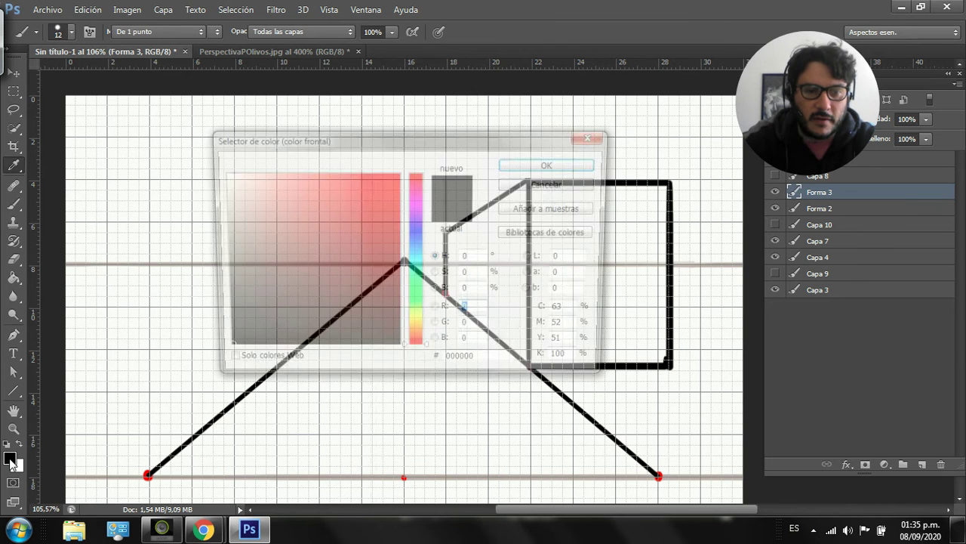
text(255)
click(532, 165)
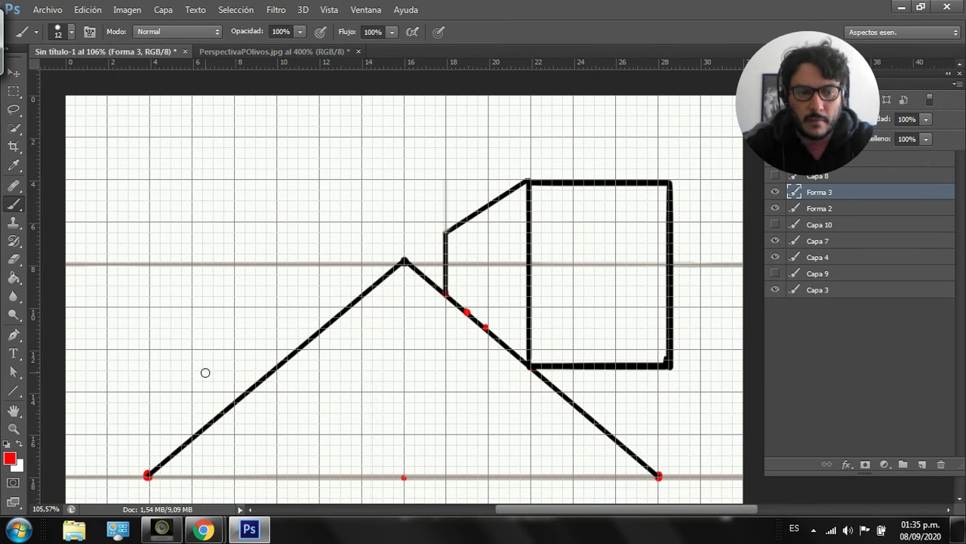
- Set the foreground colour back to black and brush verticals from the red points at 19 and 20 up to just below the horizon line
click(11, 456)
text(0)
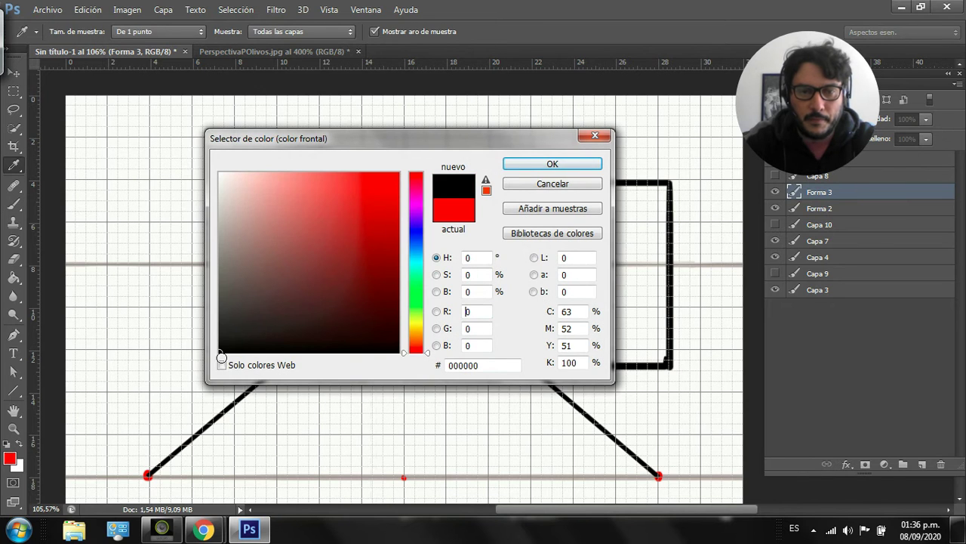
click(551, 164)
drag(466, 311, 464, 272)
drag(485, 328, 485, 274)
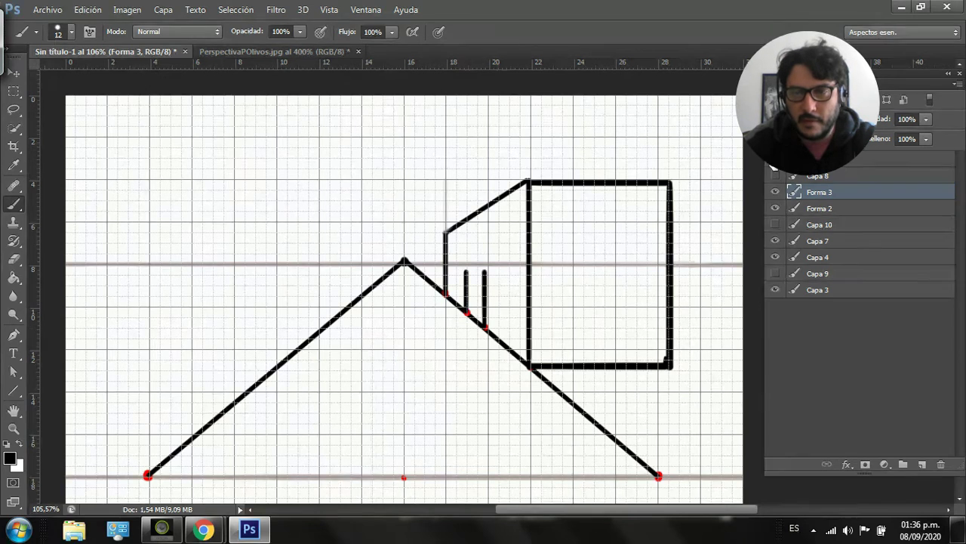
click(88, 10)
mouse_move(326, 278)
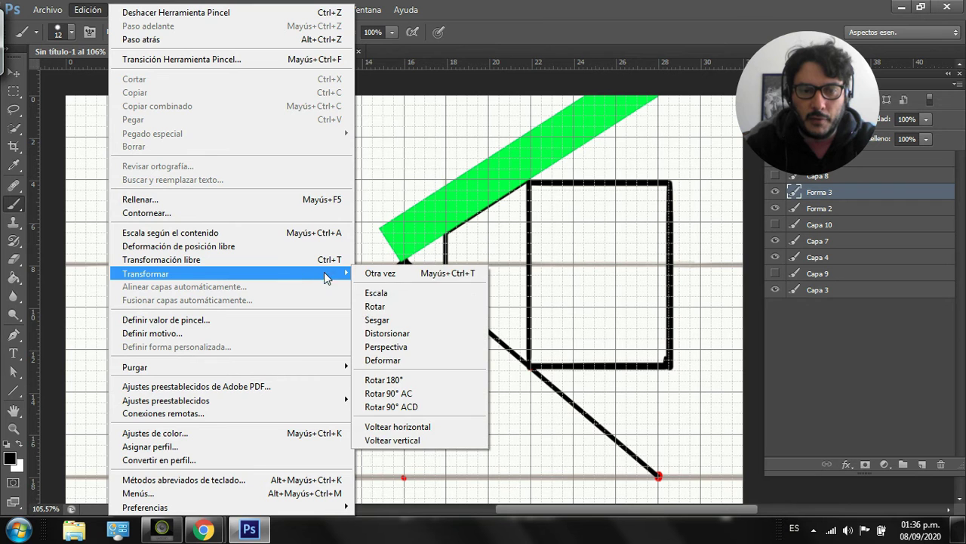
click(377, 306)
click(14, 72)
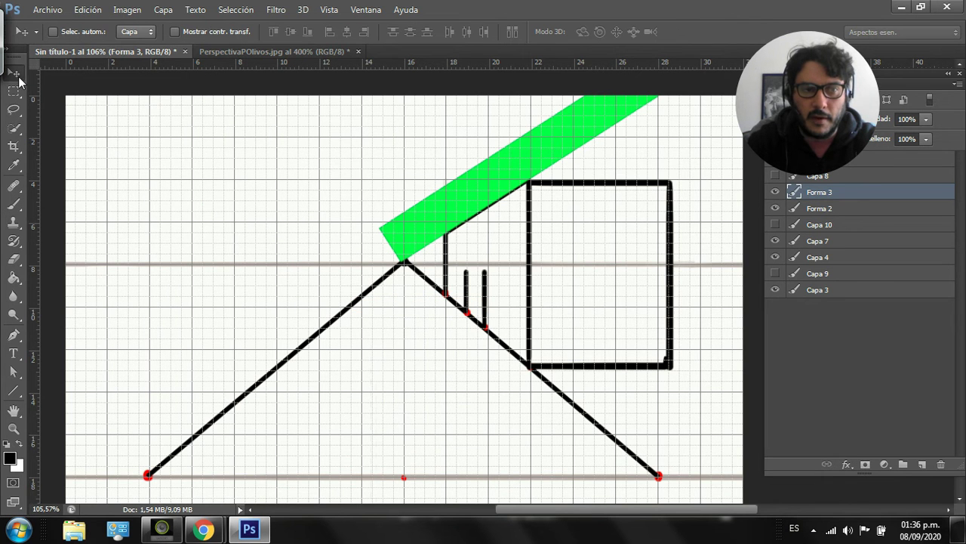
- Rotate the green ruler about the vanishing point so its lower edge meets the tops of the door verticals, and apply the transformation
click(87, 10)
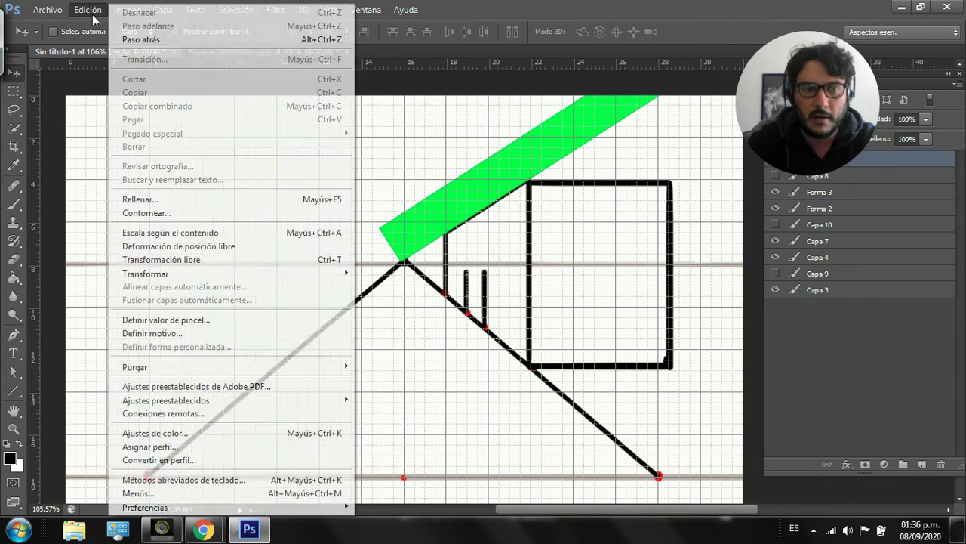
mouse_move(336, 279)
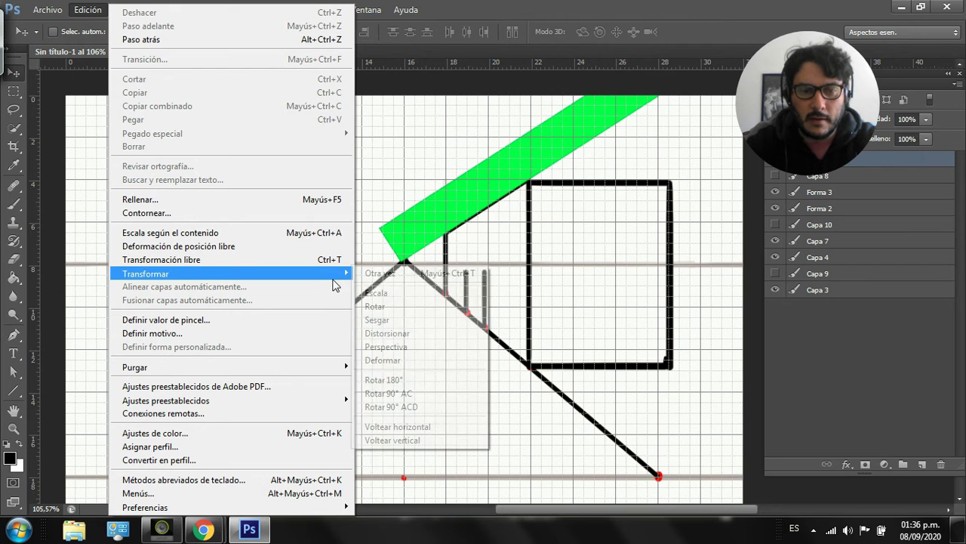
click(395, 307)
drag(535, 156, 404, 261)
drag(696, 266, 626, 446)
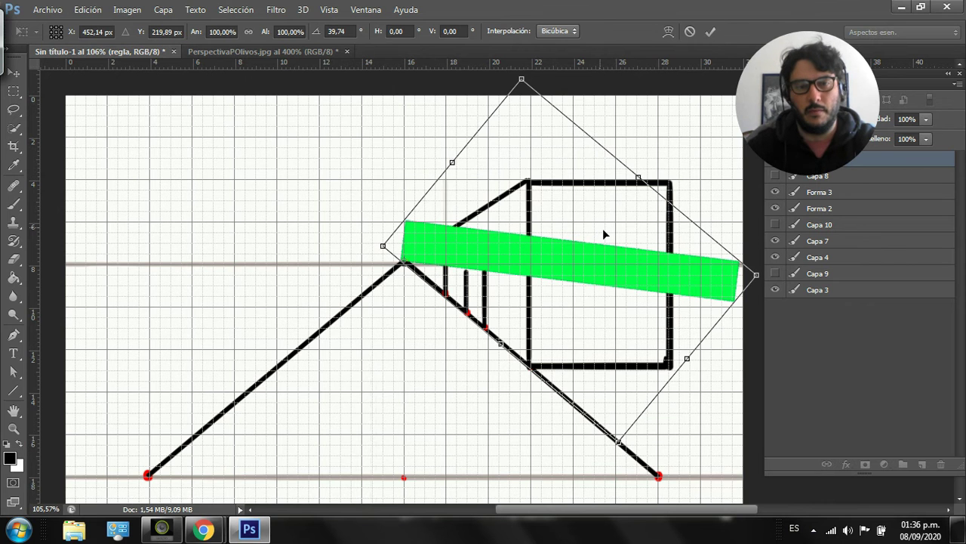
click(13, 205)
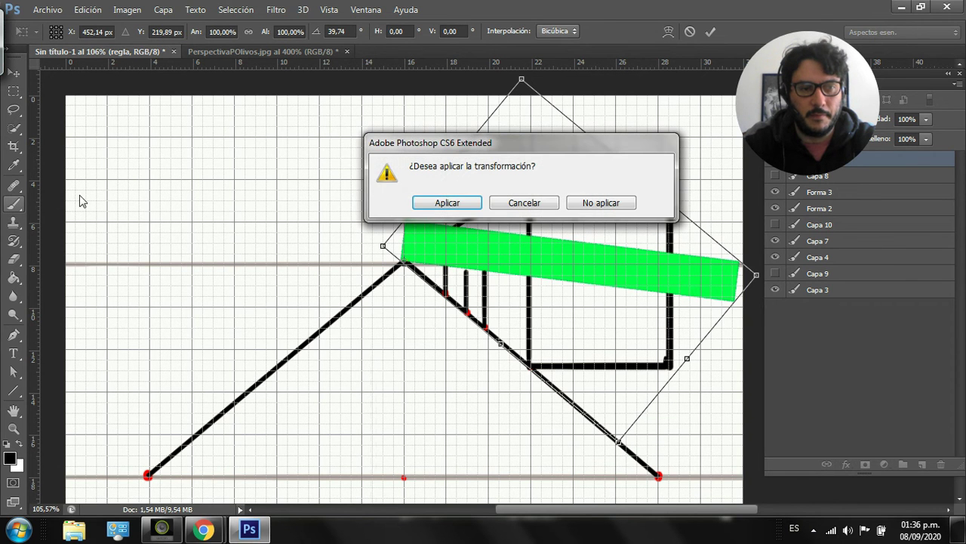
click(445, 203)
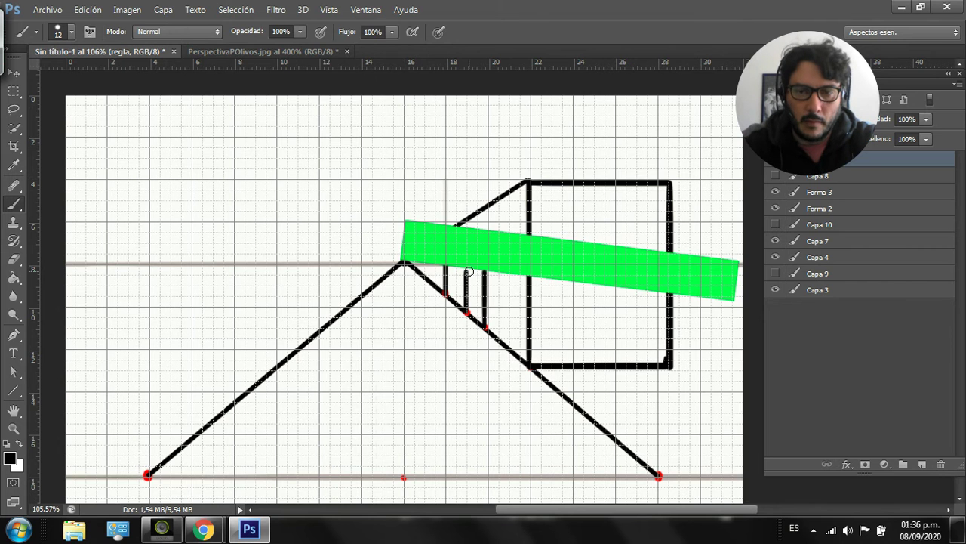
- On layer Forma 3, brush the door's top edge, hide the ruler, and brush two short window verticals at about 20.5 and 21.3
click(775, 175)
click(820, 194)
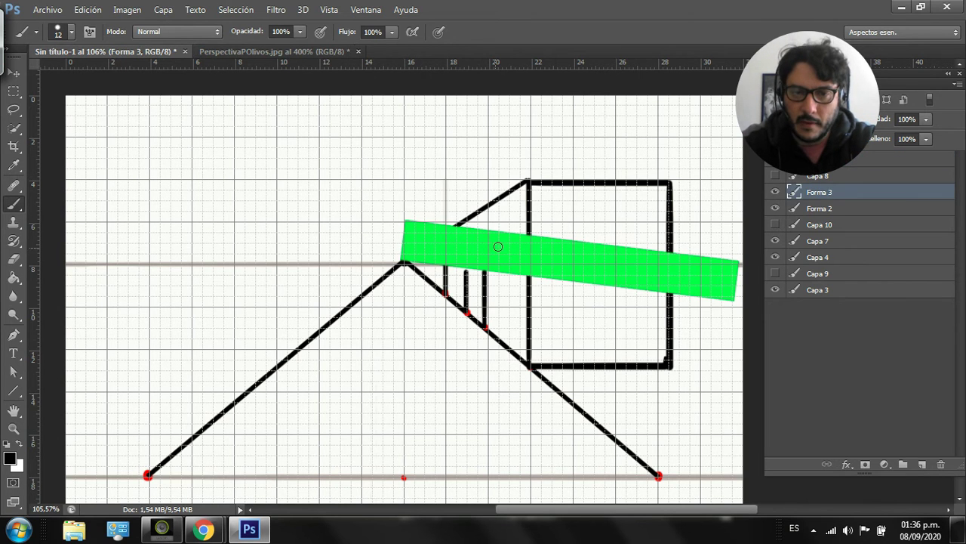
drag(468, 272, 481, 270)
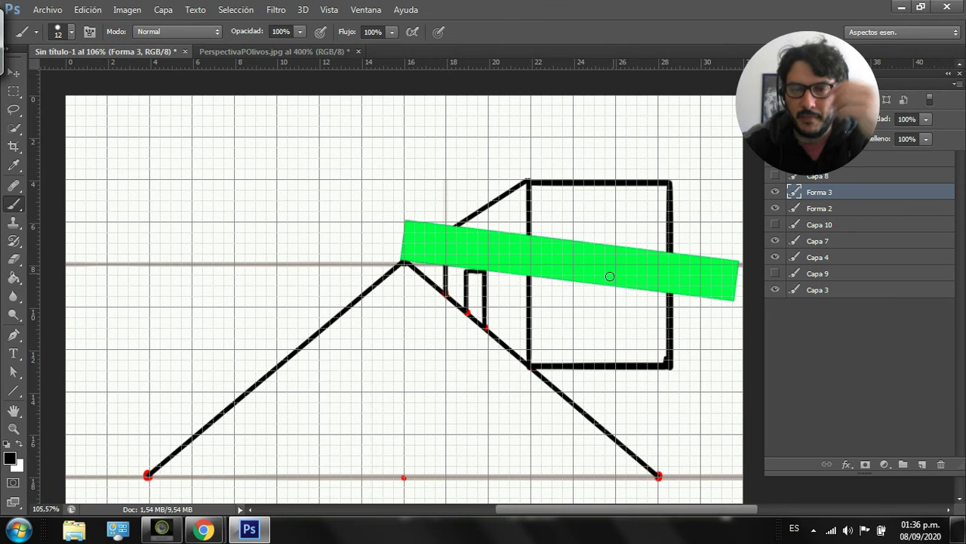
click(774, 163)
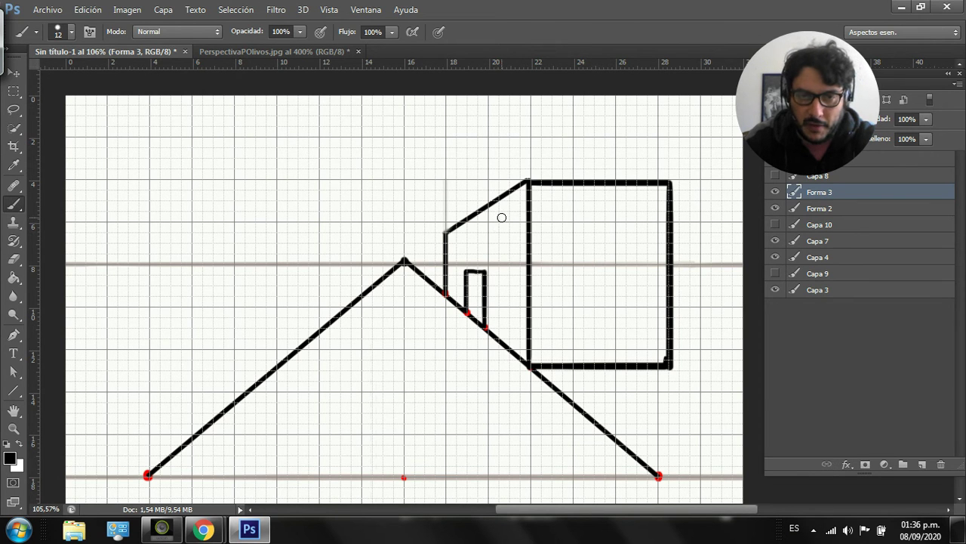
mouse_move(502, 224)
mouse_down()
mouse_move(502, 246)
mouse_move(518, 251)
mouse_up()
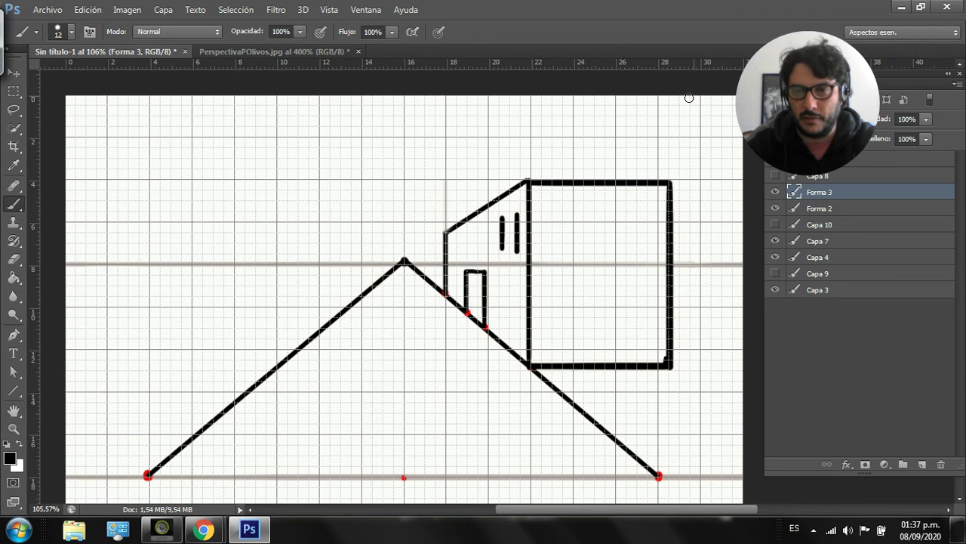
- Show the ruler and rotate it about the vanishing point up above the window verticals, applying the transformation
click(914, 159)
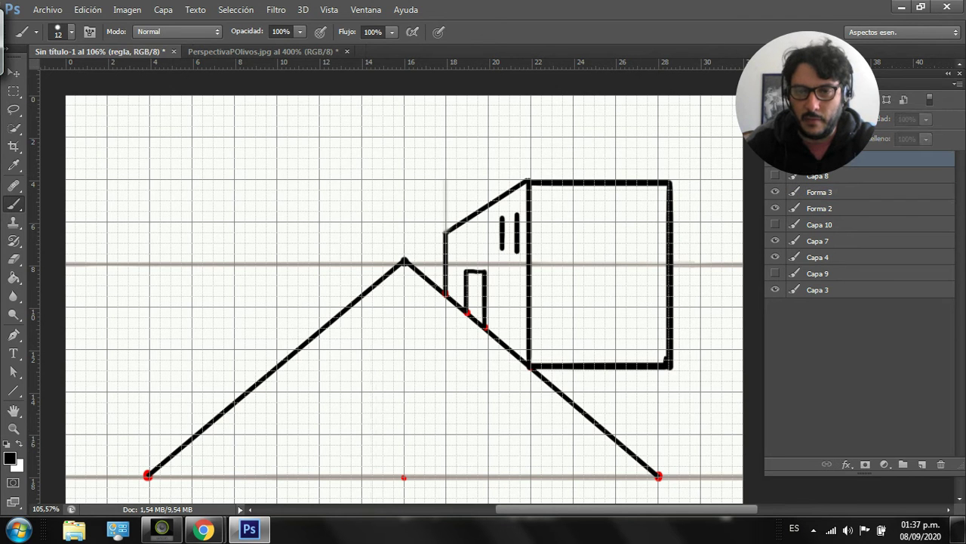
click(775, 160)
click(88, 9)
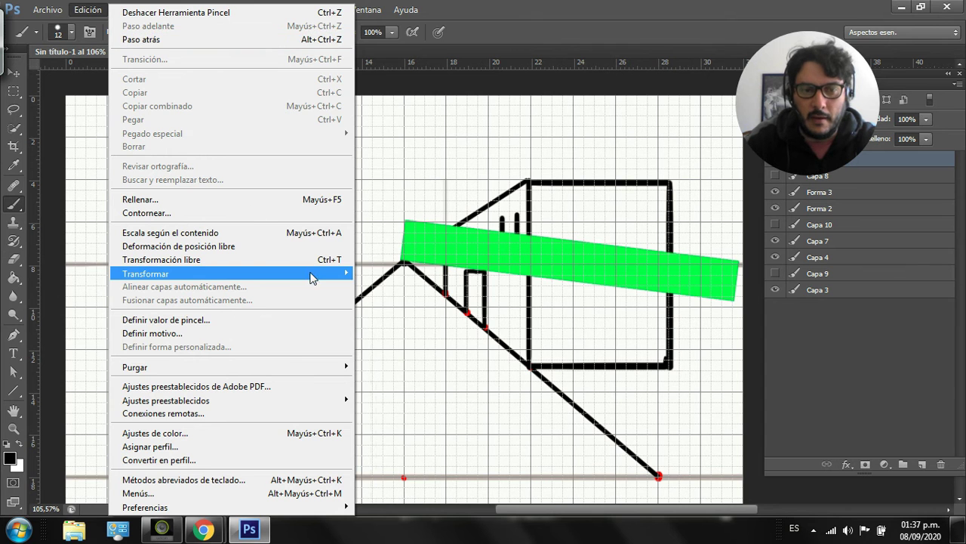
mouse_move(315, 275)
click(376, 307)
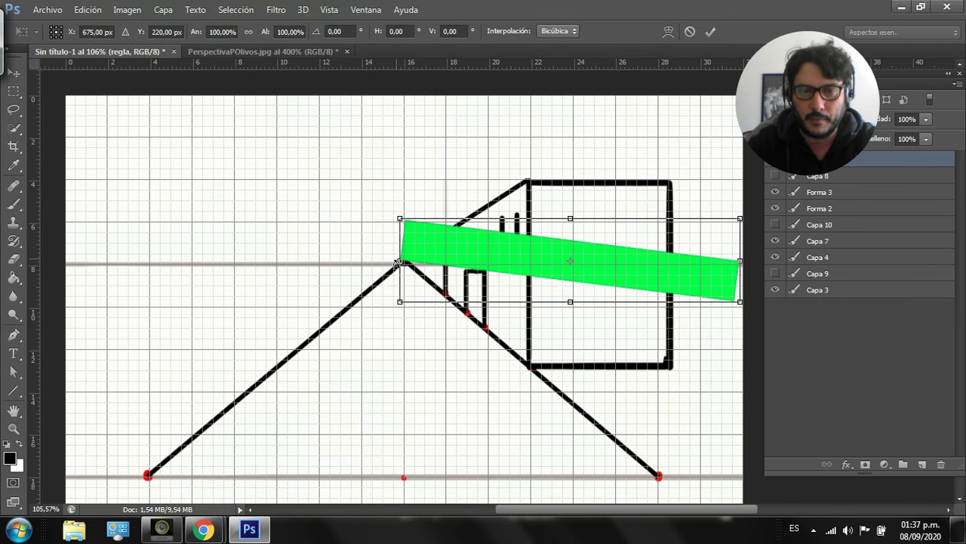
mouse_move(399, 219)
mouse_down()
mouse_move(400, 234)
mouse_move(399, 223)
mouse_up()
drag(569, 261, 400, 263)
drag(741, 211, 679, 70)
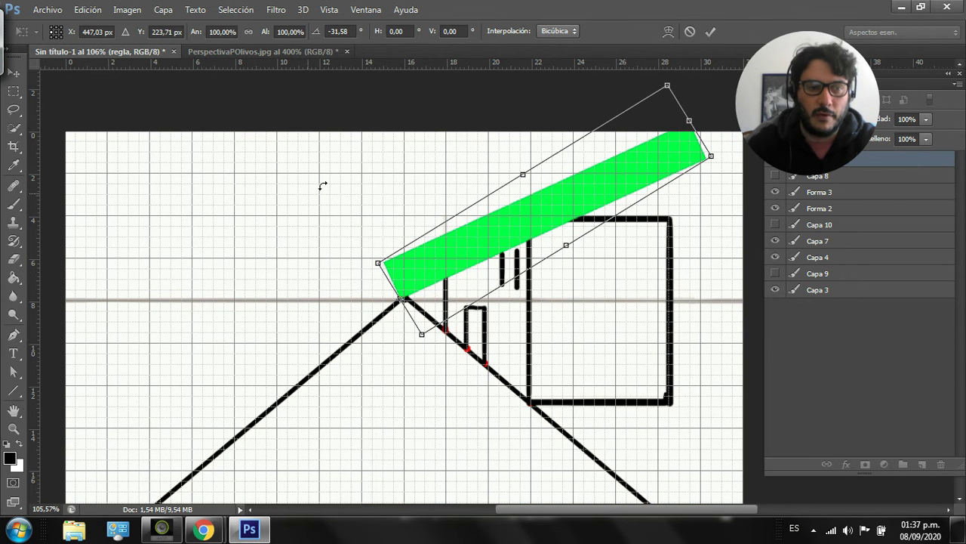
drag(712, 155, 636, 158)
click(15, 74)
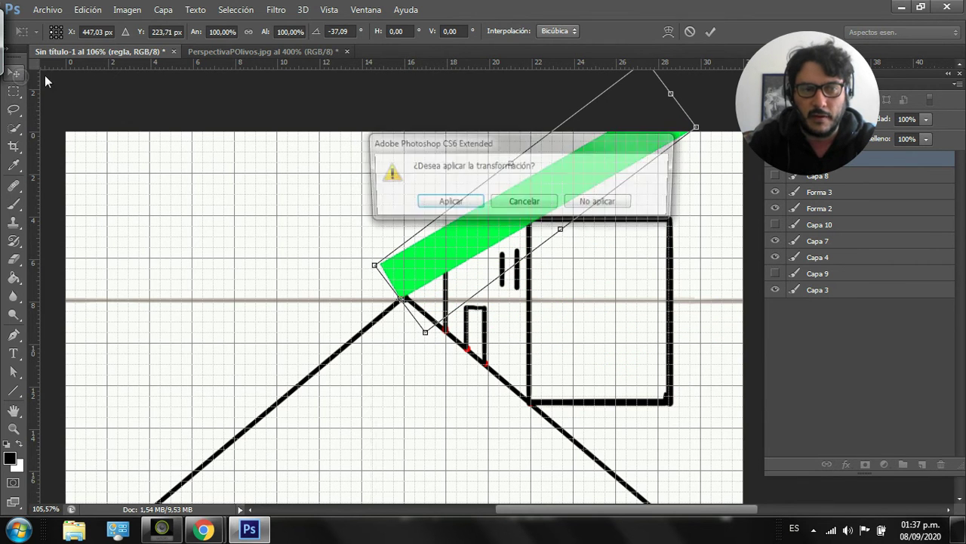
click(447, 203)
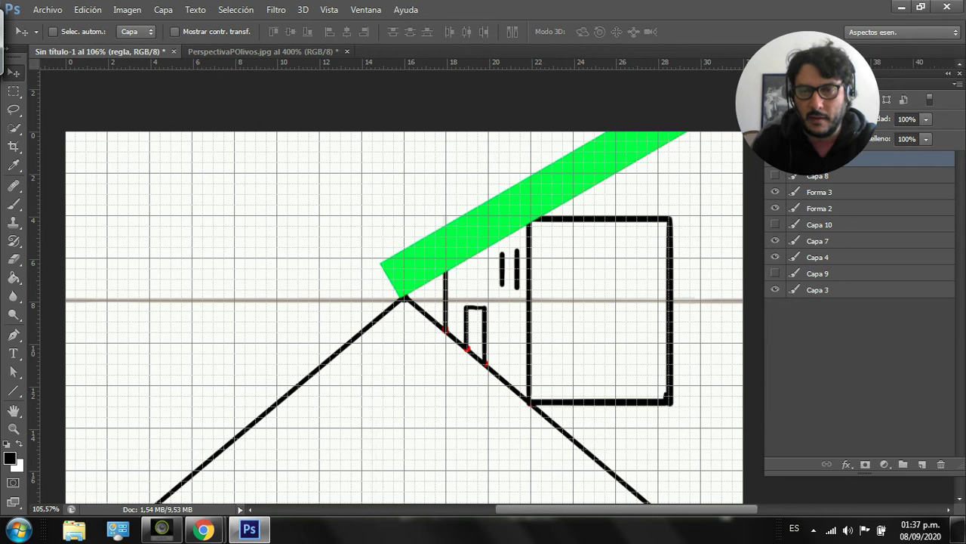
- On layer Forma 3, brush the window's slanted top and bottom edges in black and hide the ruler
click(14, 204)
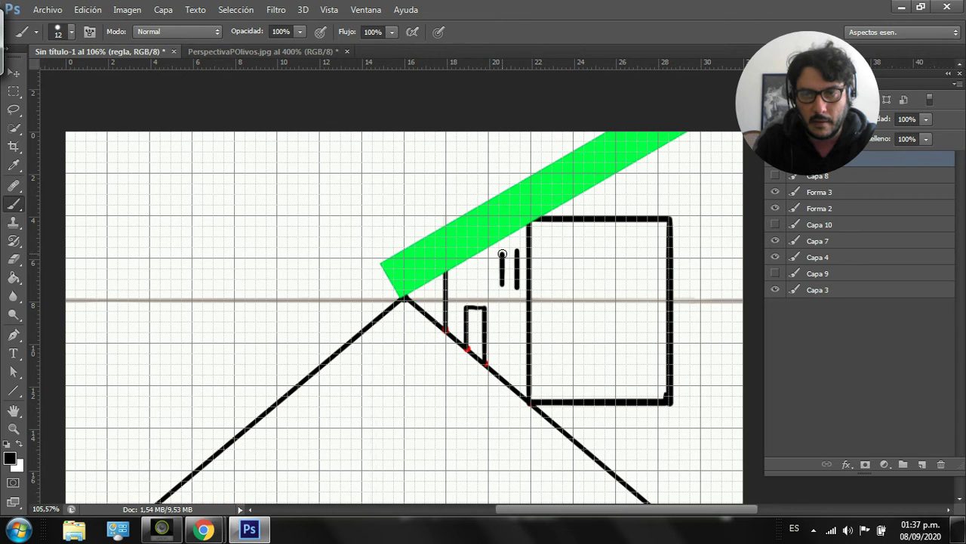
click(819, 193)
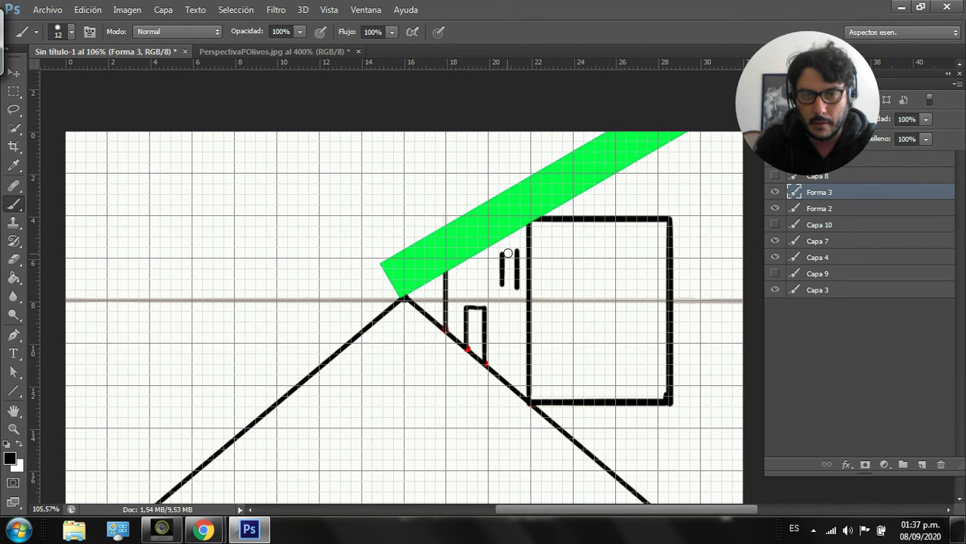
drag(502, 254, 514, 250)
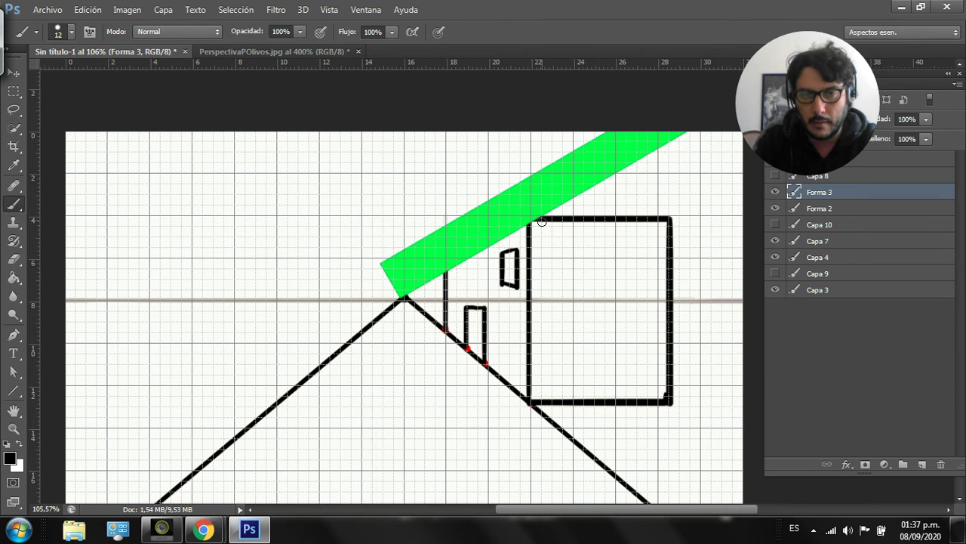
click(775, 176)
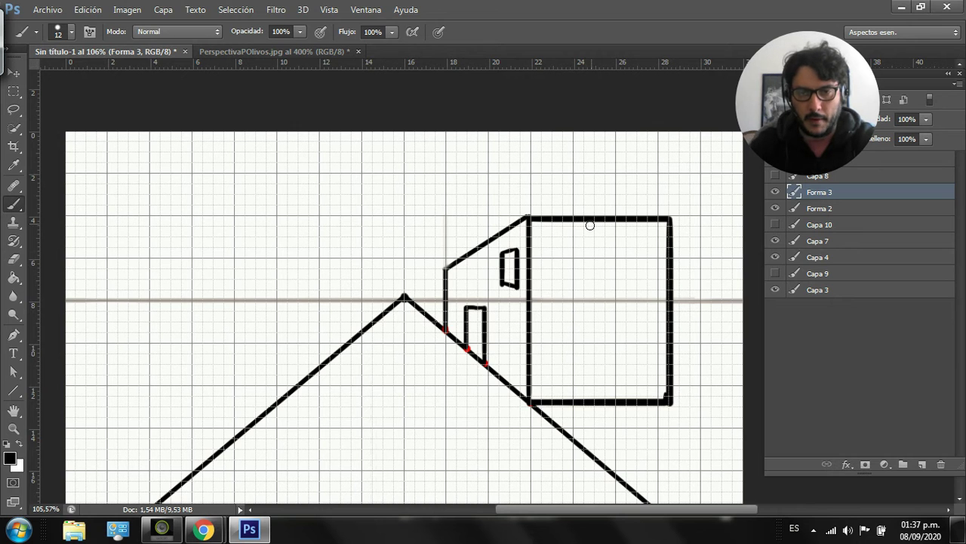
- Erase the window's top and bottom edges and repaint them in black with the brush
click(15, 260)
mouse_move(503, 287)
mouse_down()
mouse_move(513, 284)
mouse_move(504, 250)
mouse_move(517, 246)
mouse_up()
click(15, 205)
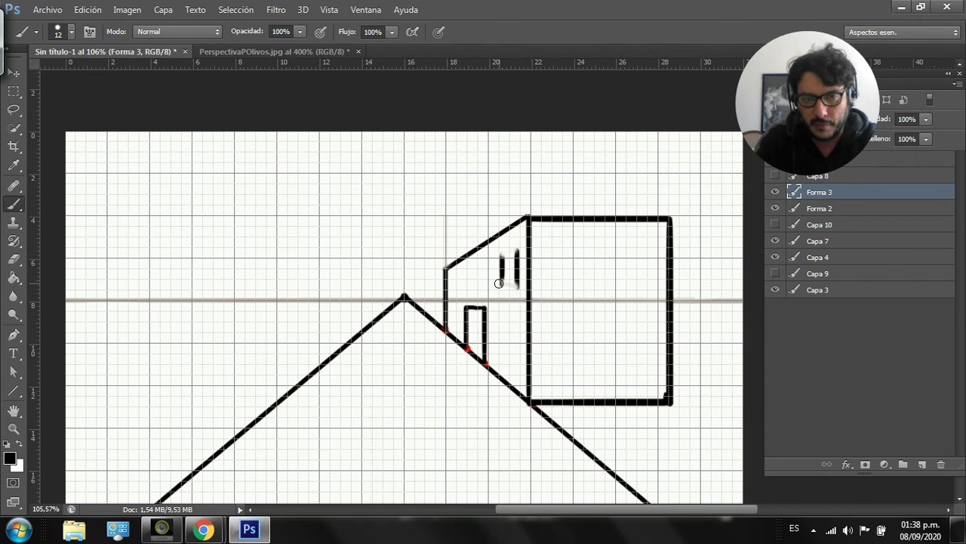
drag(514, 285, 516, 283)
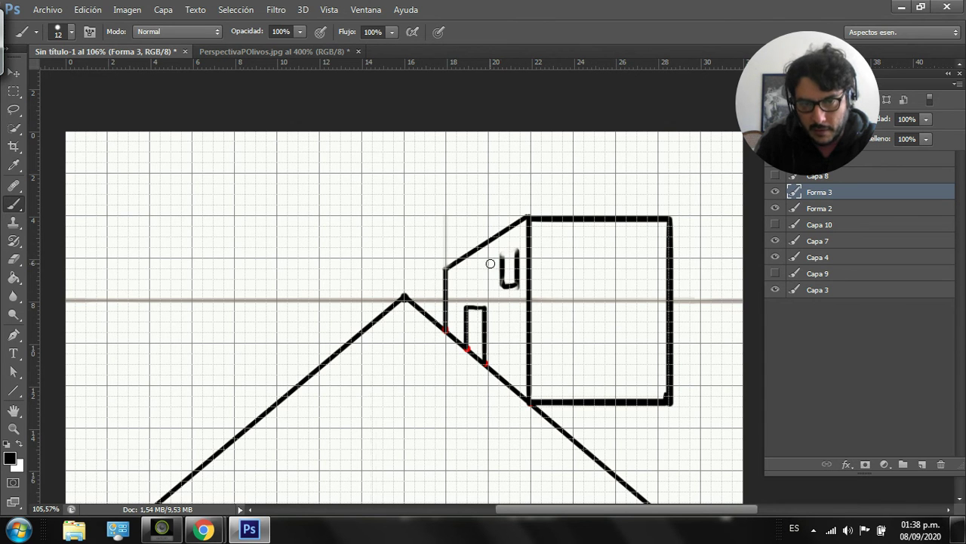
drag(500, 254, 511, 250)
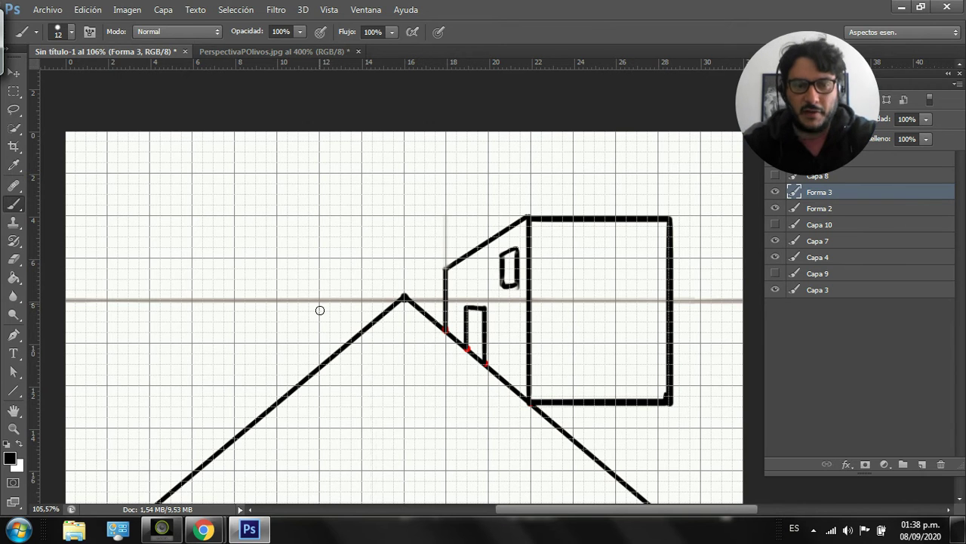
- Set the foreground colour to red and paint red points on the left converging line at about 11.5 and 7.2
drag(378, 369, 395, 322)
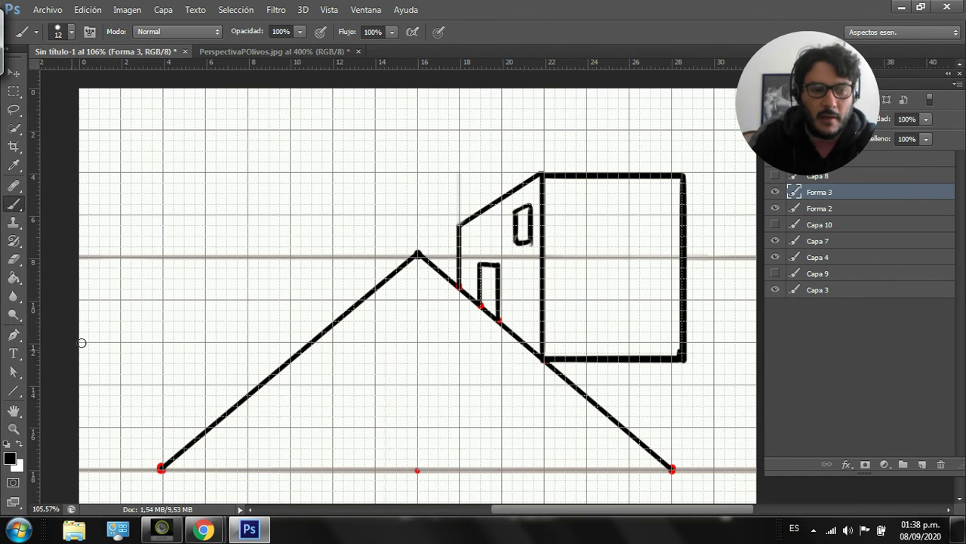
click(9, 458)
drag(382, 221, 399, 176)
click(532, 164)
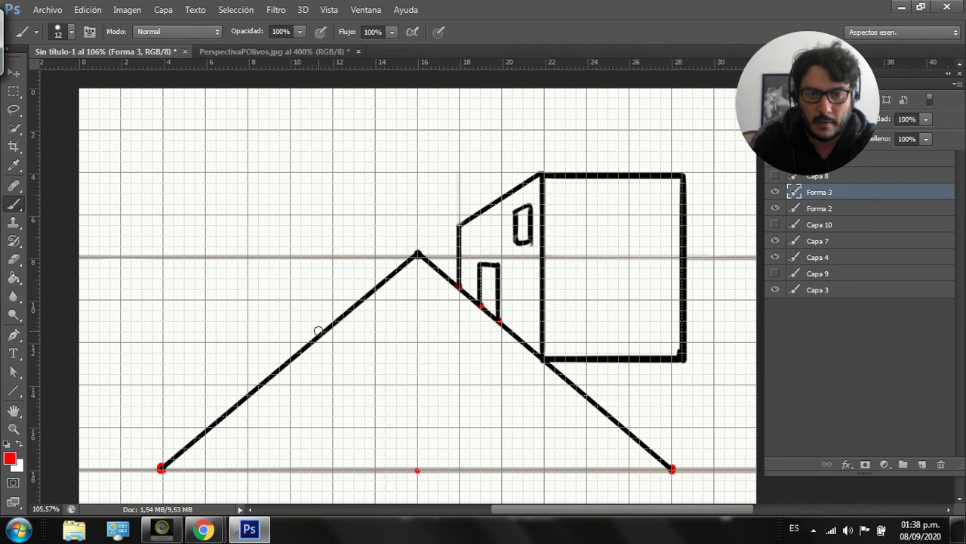
click(233, 409)
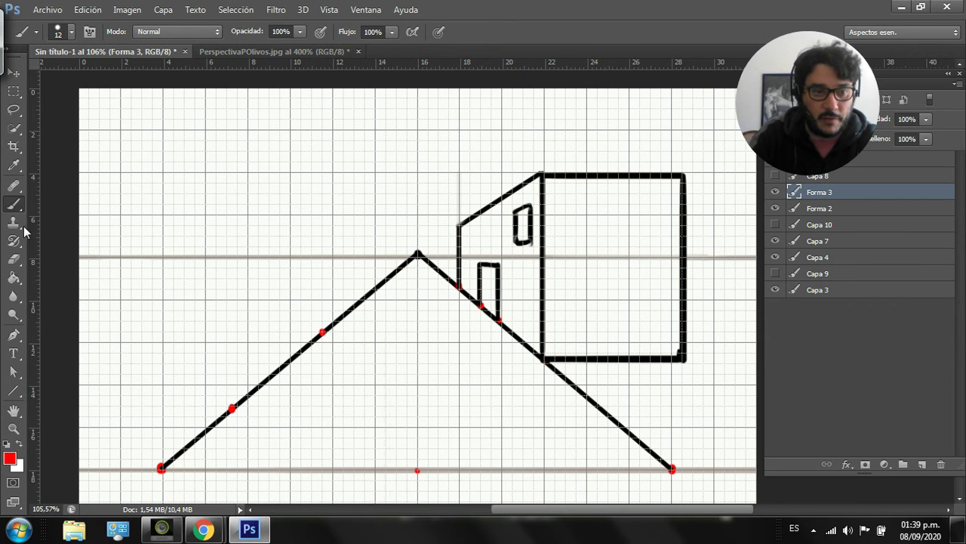
- Set the foreground colour to black (R 0) and brush verticals from the left line's red points, up to about 9 at 11.5 and 10 at 7.2
click(10, 458)
text(0)
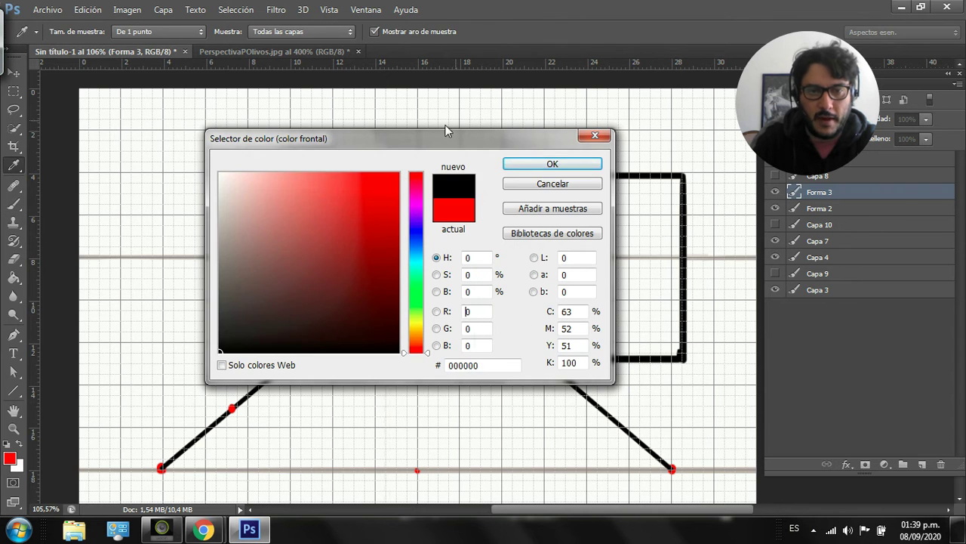
click(533, 166)
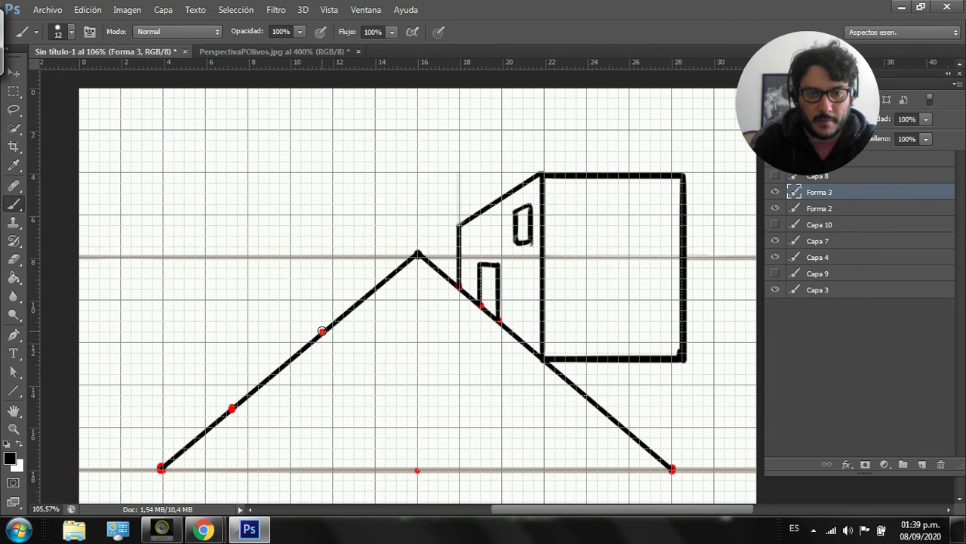
drag(322, 333, 322, 248)
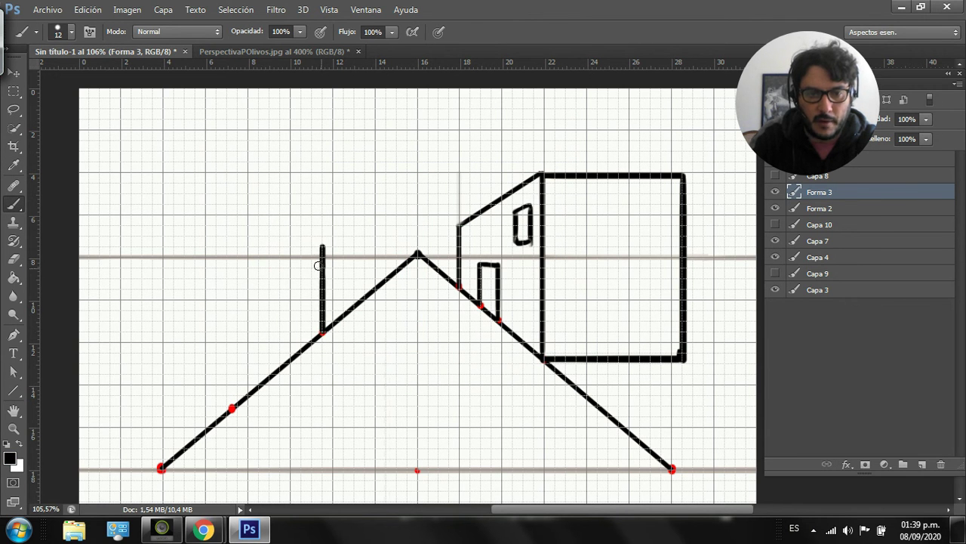
key(ctrl+z)
drag(321, 332, 322, 280)
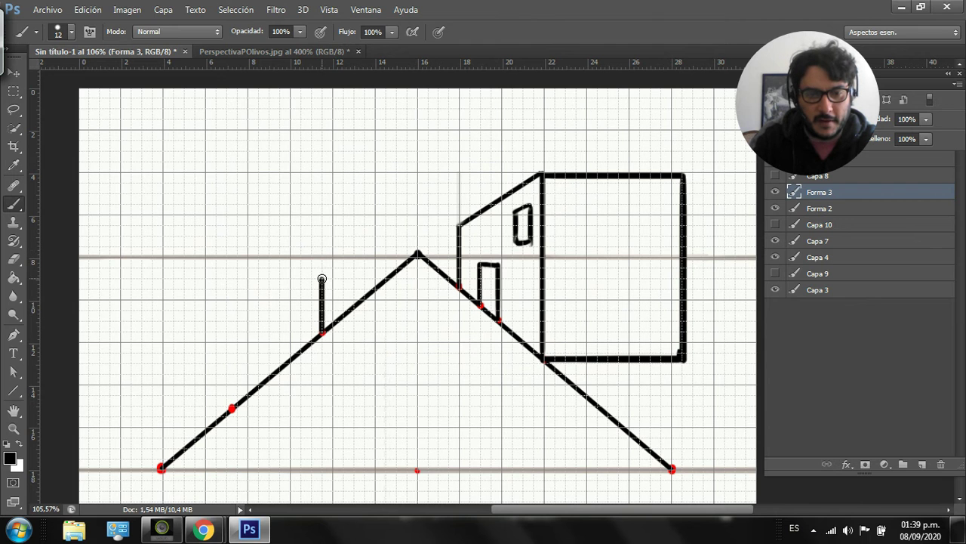
drag(232, 408, 212, 302)
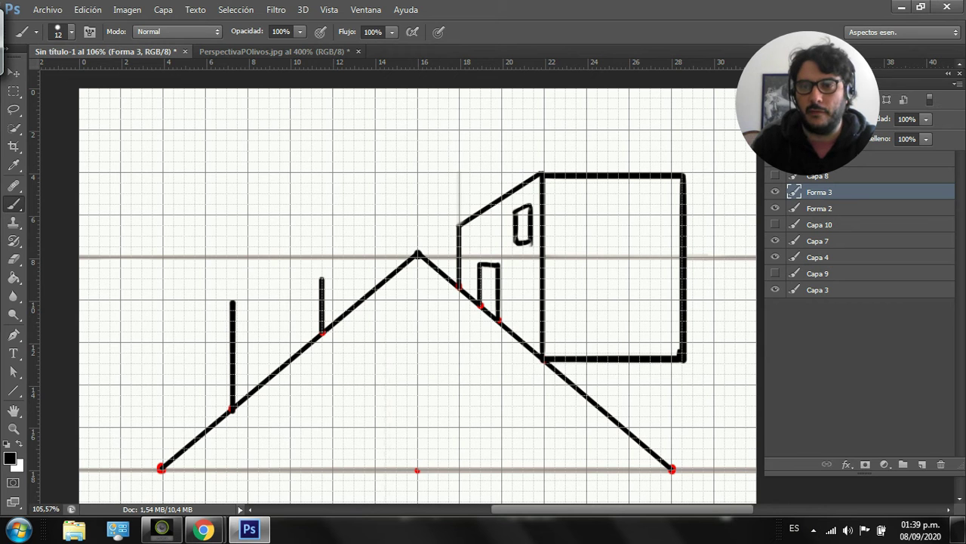
- Show the ruler, rotate it about the vanishing point to lie across the two left verticals, apply it, and ready the brush on layer Forma 3
click(830, 159)
click(774, 159)
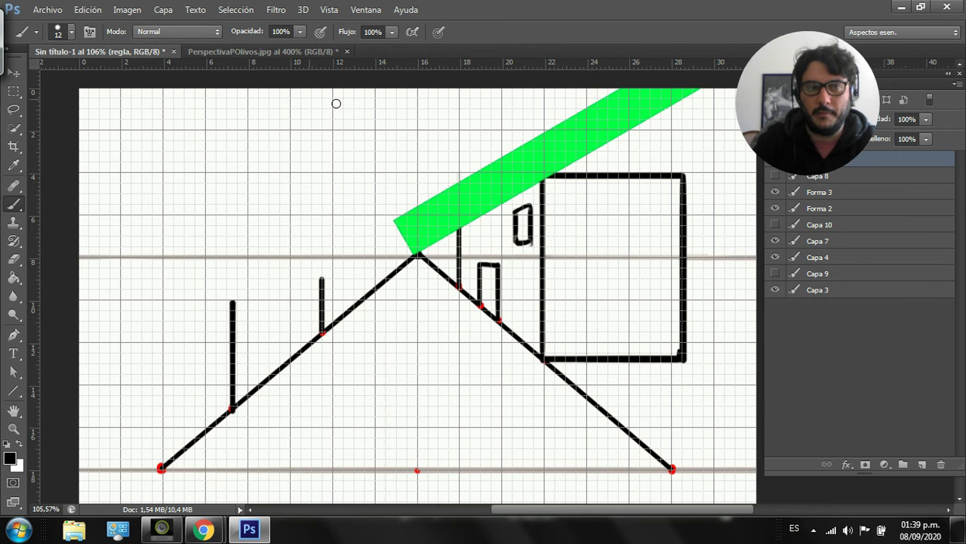
click(88, 10)
mouse_move(317, 273)
click(370, 306)
drag(549, 153, 421, 256)
drag(716, 258, 366, 209)
drag(310, 424, 401, 401)
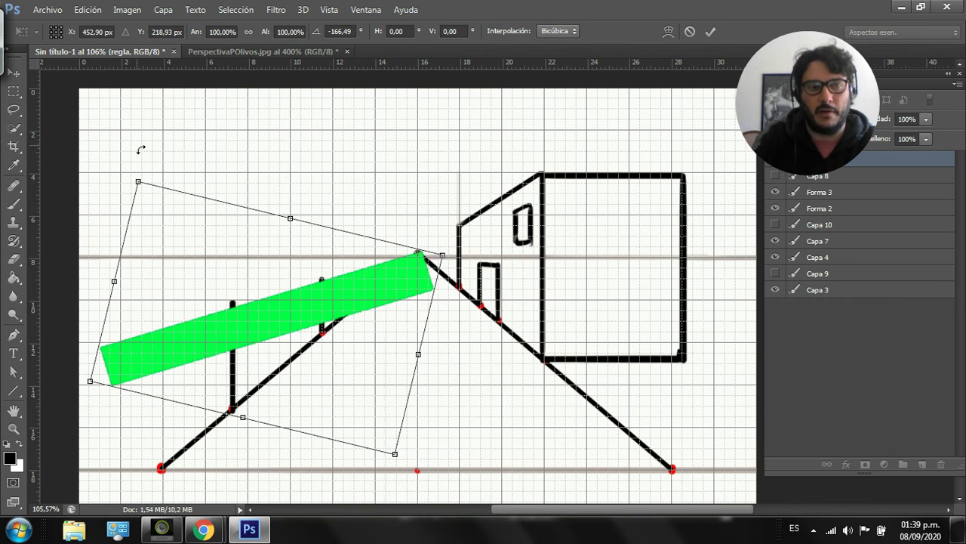
click(15, 71)
click(427, 204)
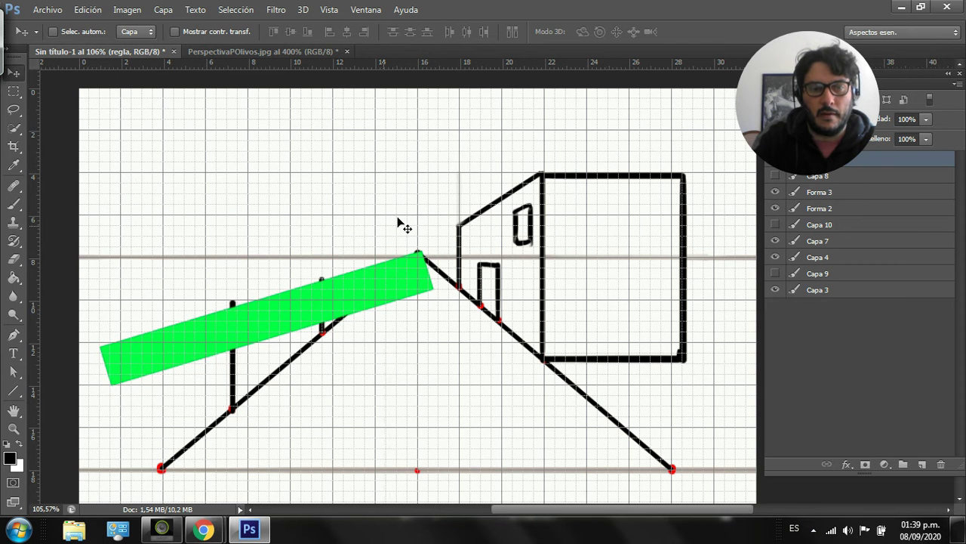
click(17, 204)
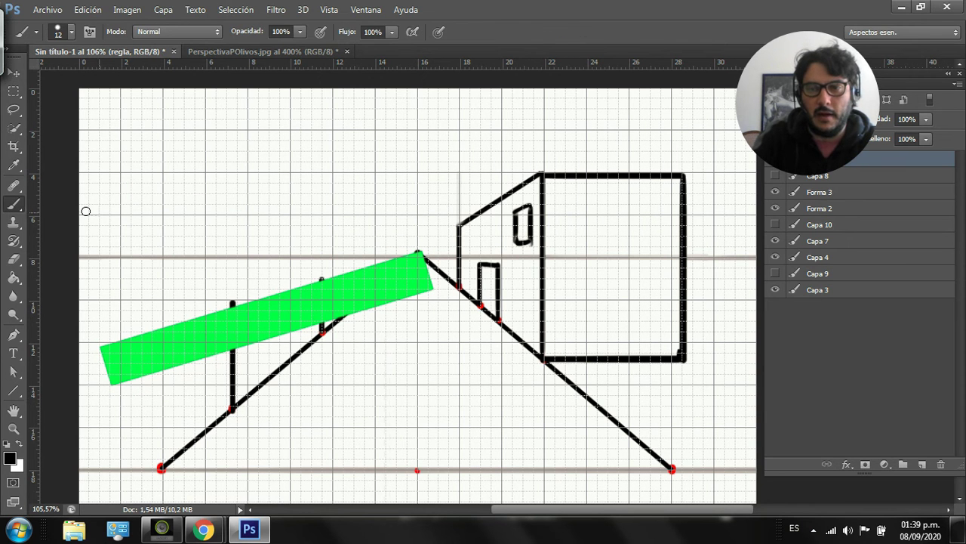
click(834, 193)
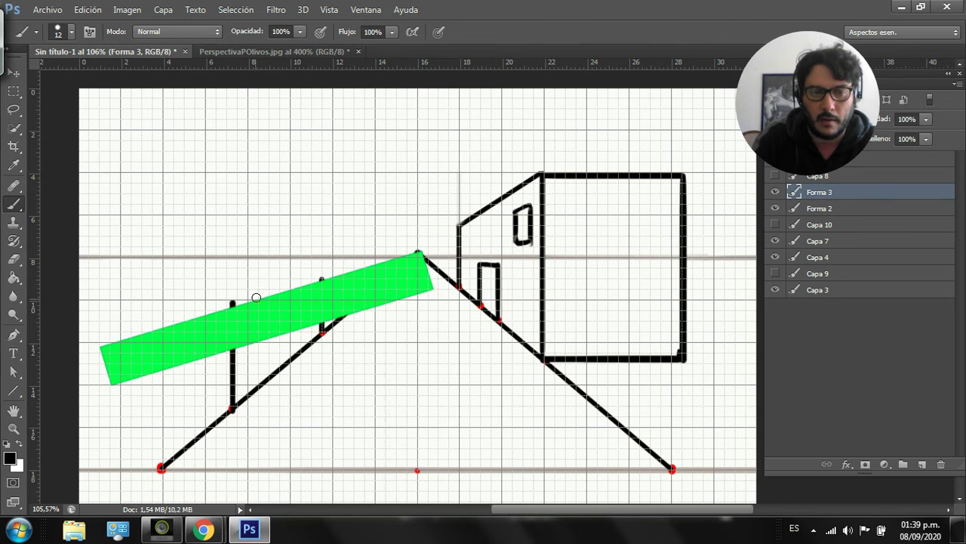
- Draw a black line along the ruler joining the tops of the two left verticals, with a 3.80 pt stroke
drag(234, 303, 257, 302)
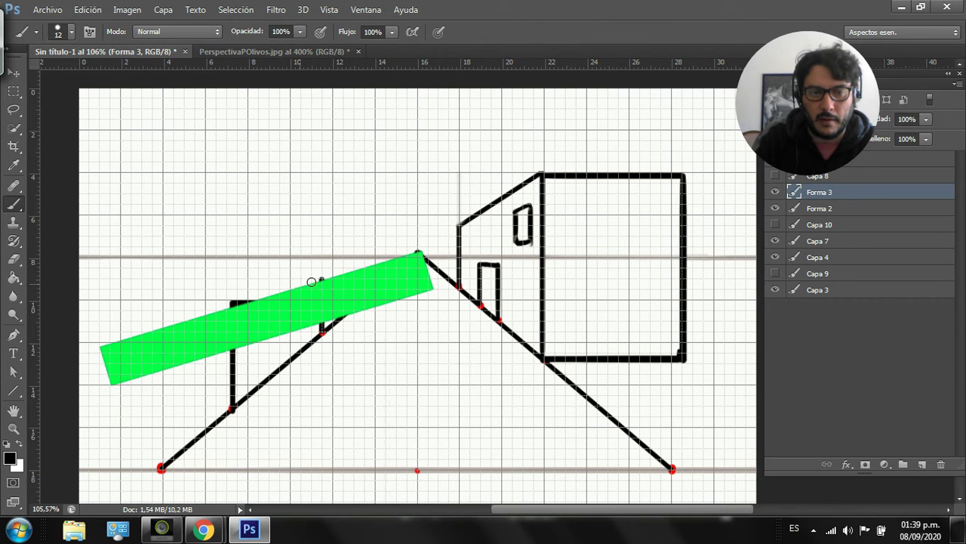
ctrl+click(239, 304)
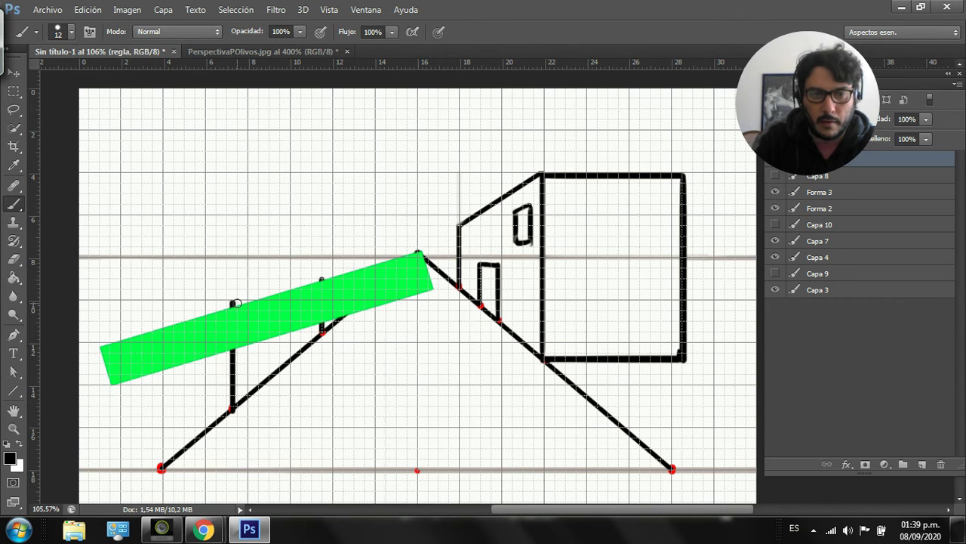
key(u)
drag(232, 303, 322, 279)
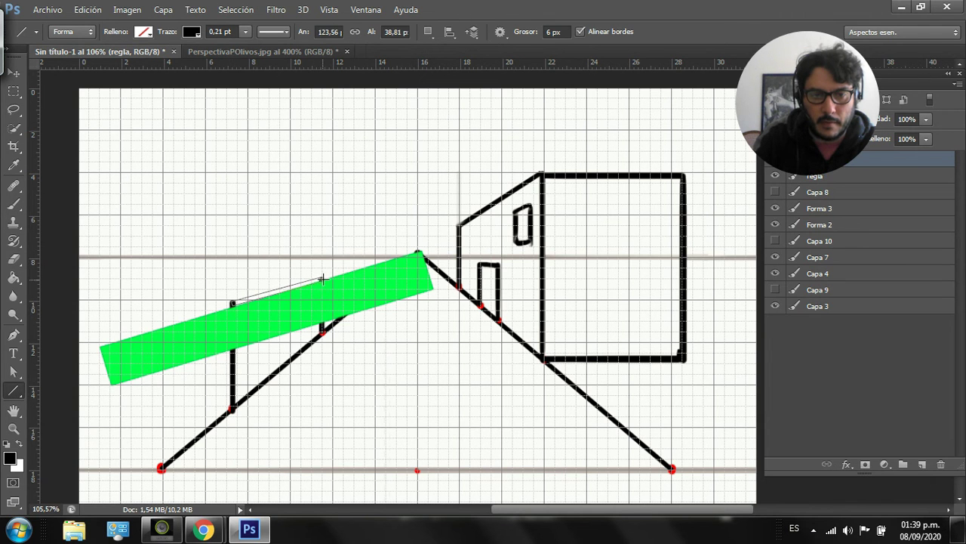
click(246, 33)
click(258, 50)
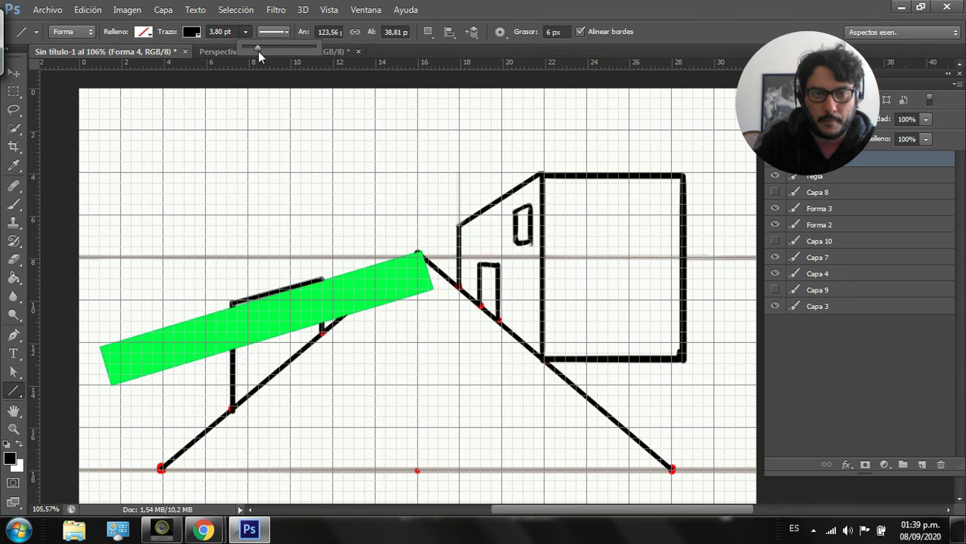
- Merge the new roof line's layer with layer Forma 3 and hide the ruler layer
click(19, 74)
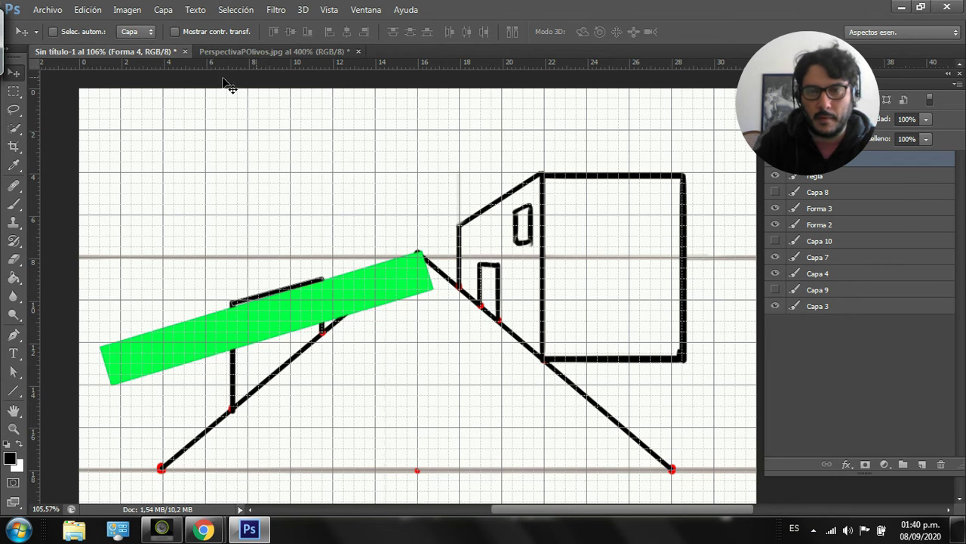
click(838, 209)
key(Delete)
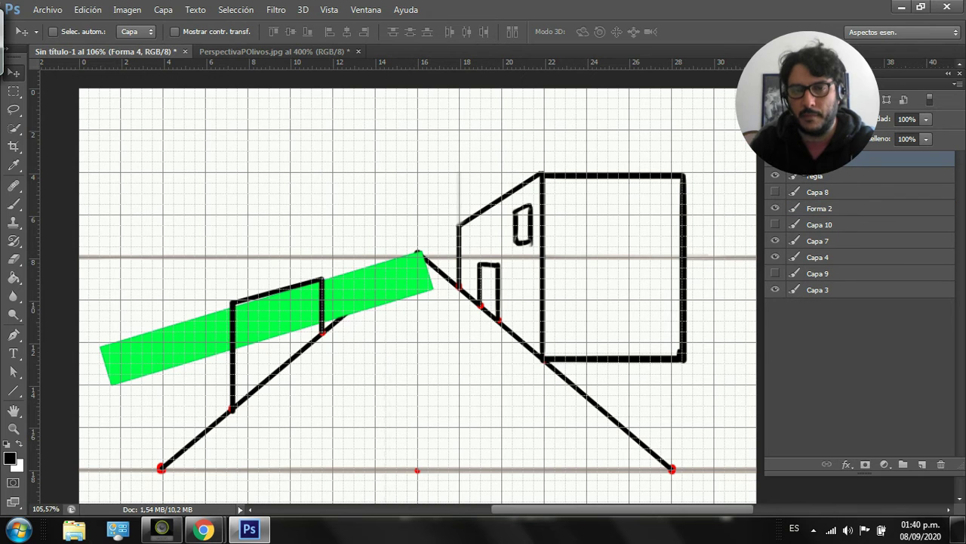
click(776, 176)
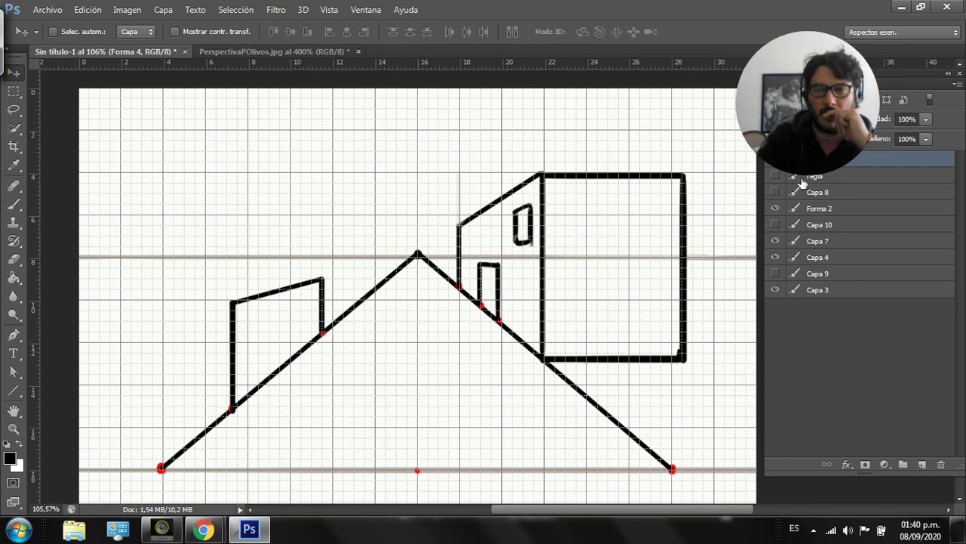
click(776, 191)
click(775, 192)
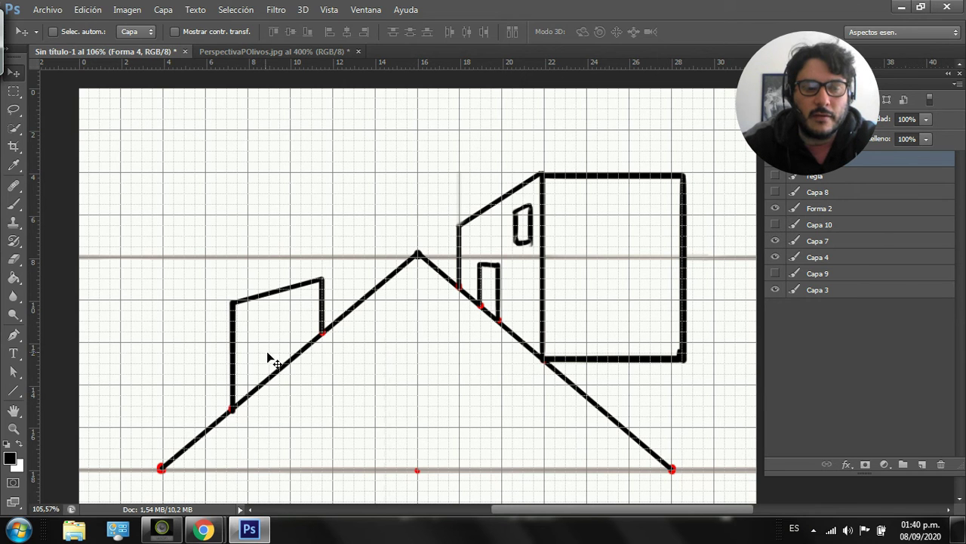
- Brush the left block's rectangular front face out to about 1 on the horizontal ruler, and a horizontal rear roof edge at height 9
click(13, 204)
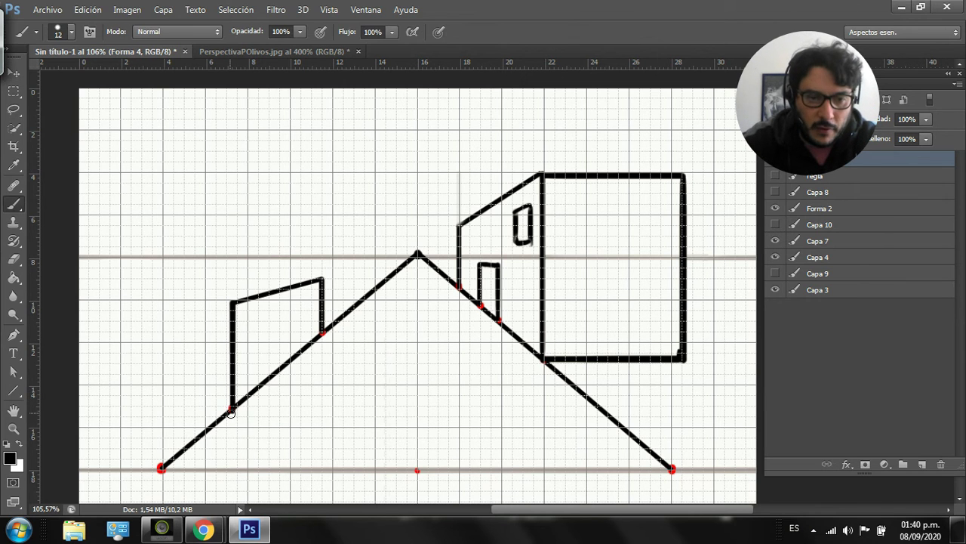
drag(233, 409, 102, 409)
mouse_move(233, 303)
mouse_down()
mouse_move(108, 318)
mouse_move(102, 309)
mouse_move(106, 397)
mouse_up()
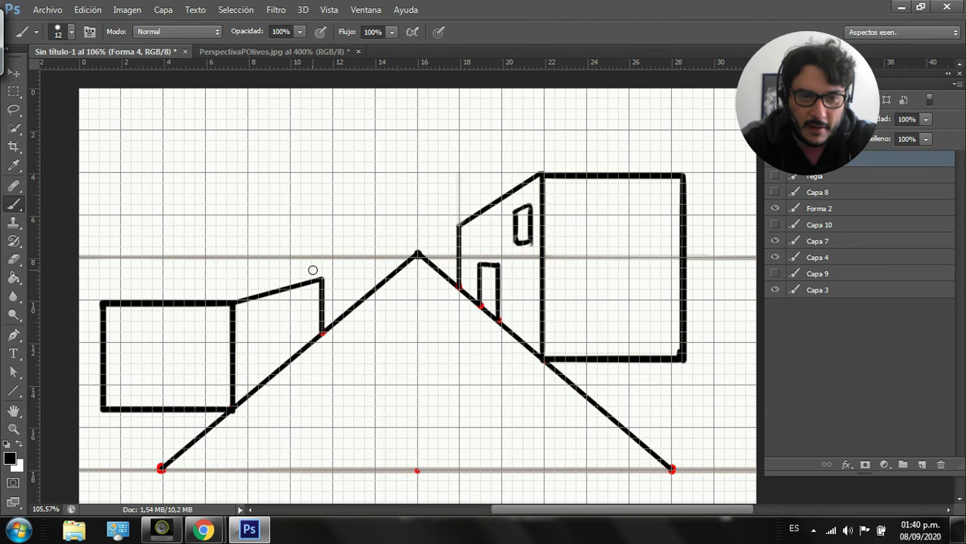
drag(302, 280, 155, 279)
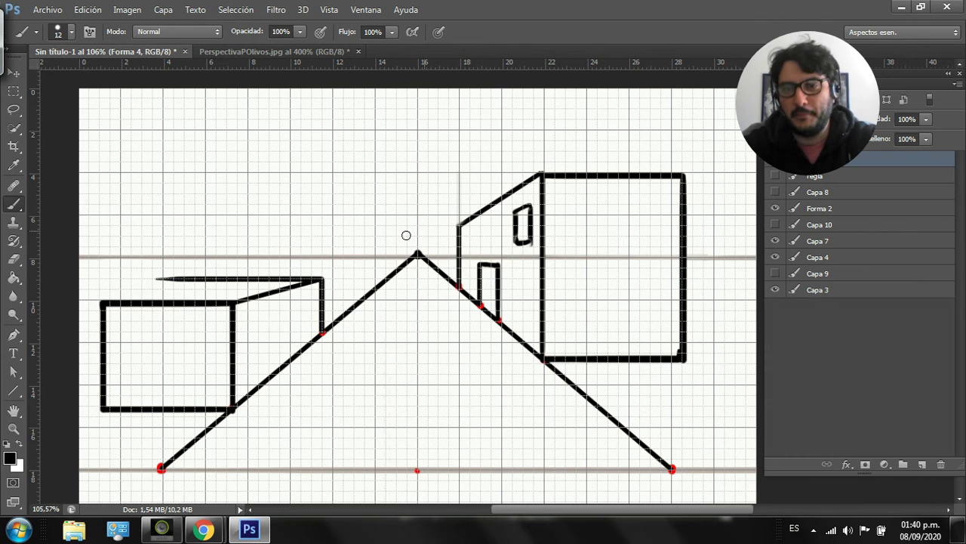
- Show the ruler layer, rotate it 7.49° about the vanishing point to meet the front face's outer top corner, and apply the transformation
click(775, 175)
click(775, 192)
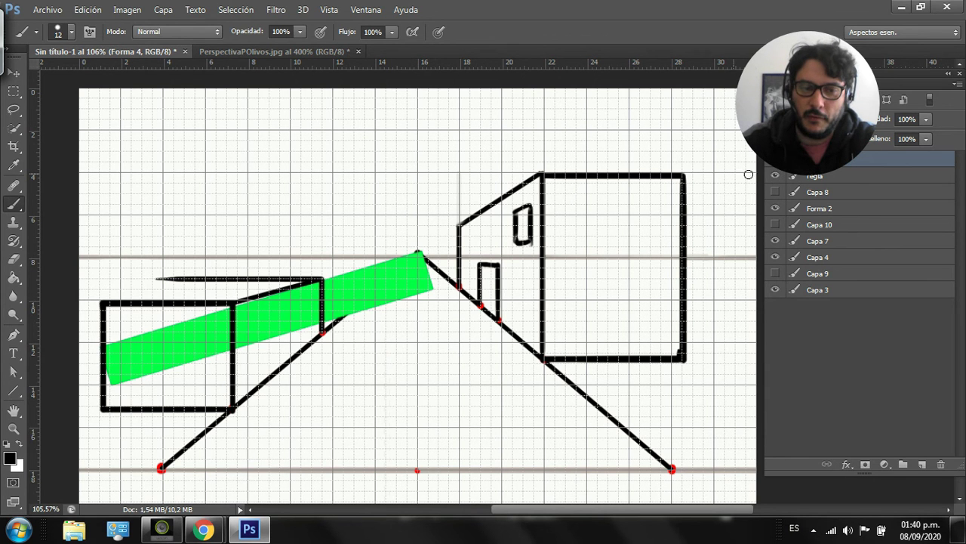
click(89, 9)
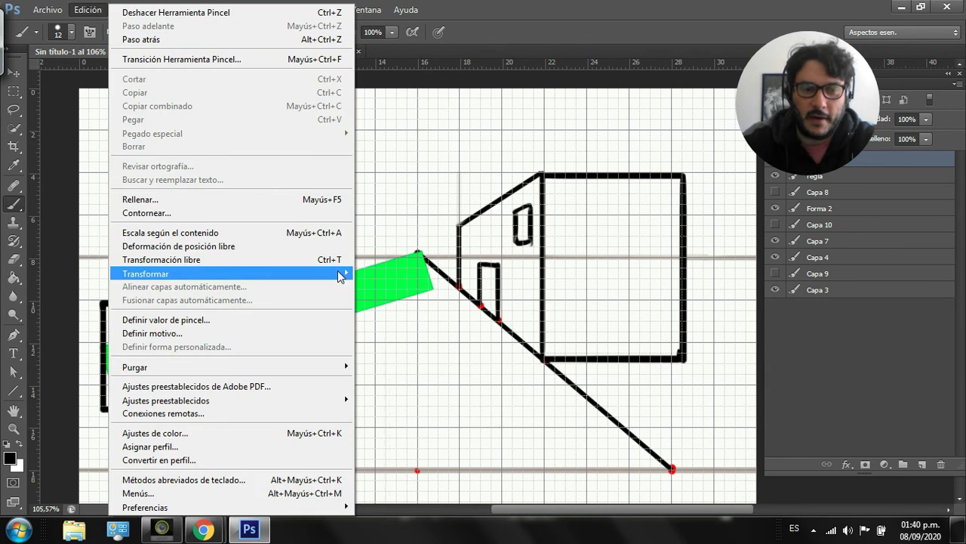
click(800, 178)
click(89, 10)
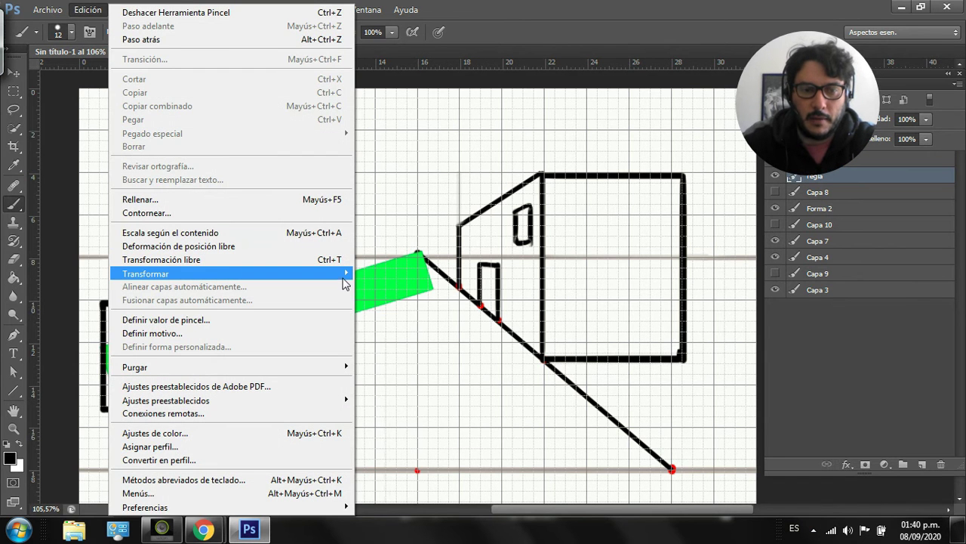
mouse_move(344, 273)
click(395, 306)
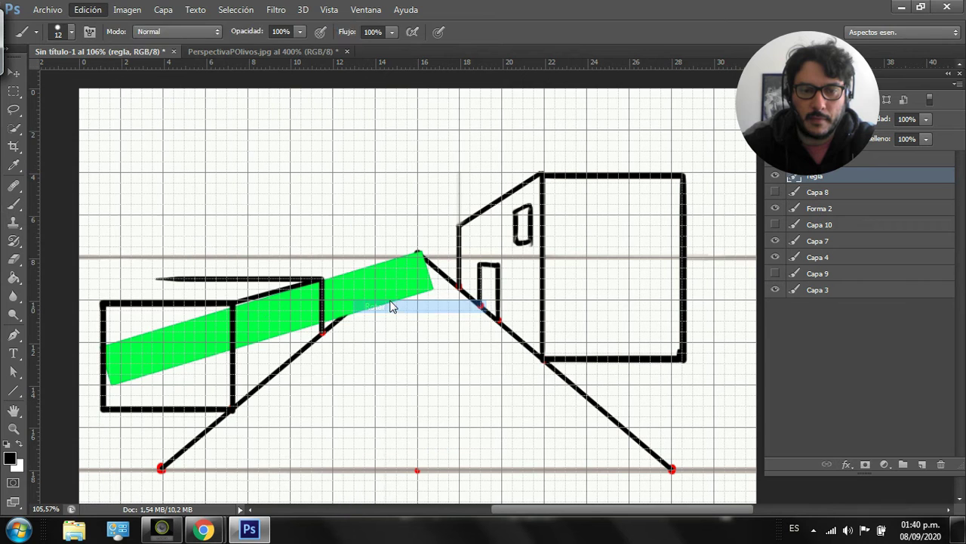
drag(291, 309, 419, 254)
drag(98, 251, 93, 209)
key(b)
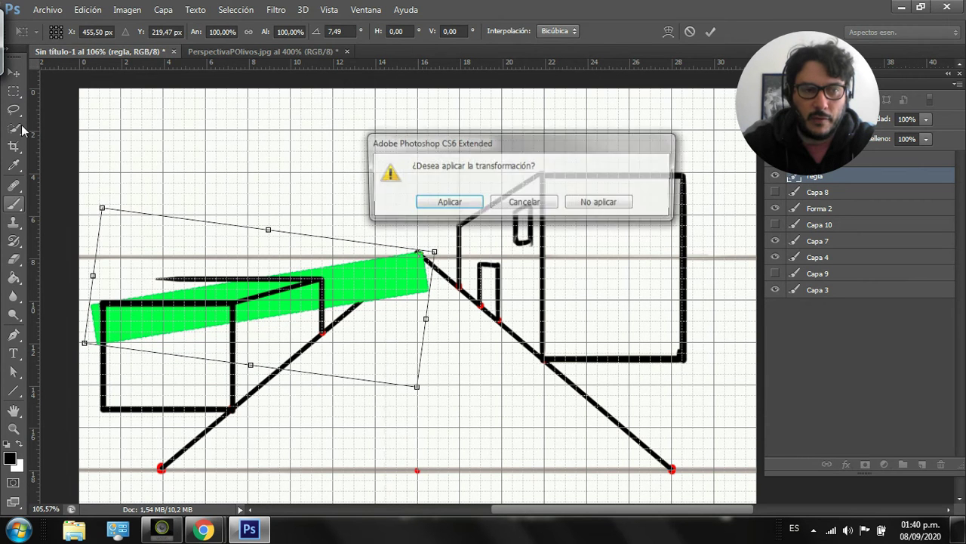
click(447, 202)
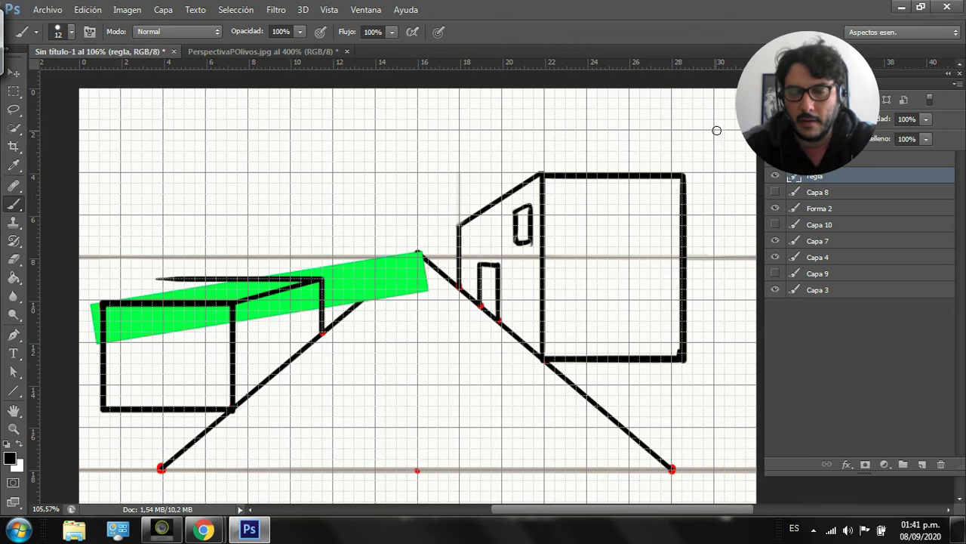
- Draw a line along the ruler from the front face's outer top corner to the rear roof edge, with an 11.89 pt black stroke
click(785, 160)
alt+click(775, 174)
alt+click(776, 174)
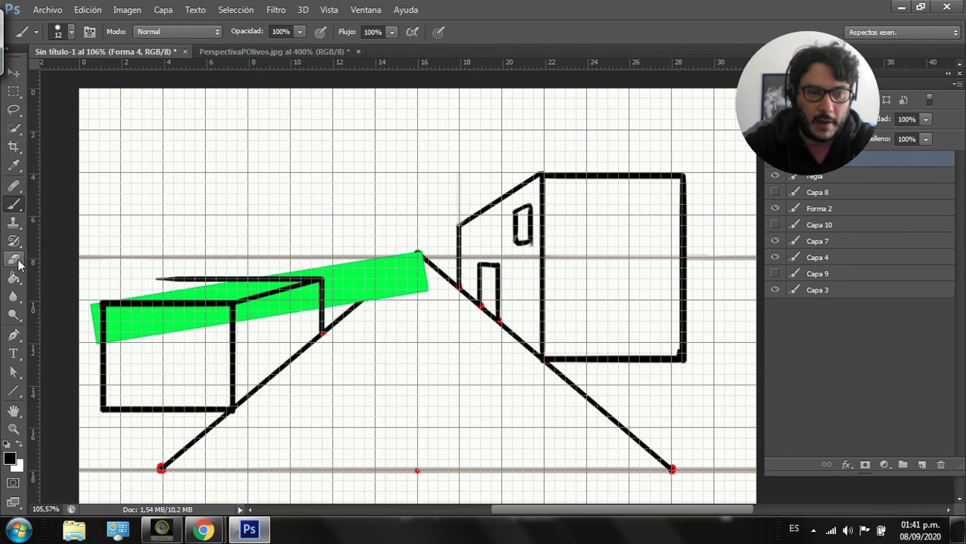
click(13, 390)
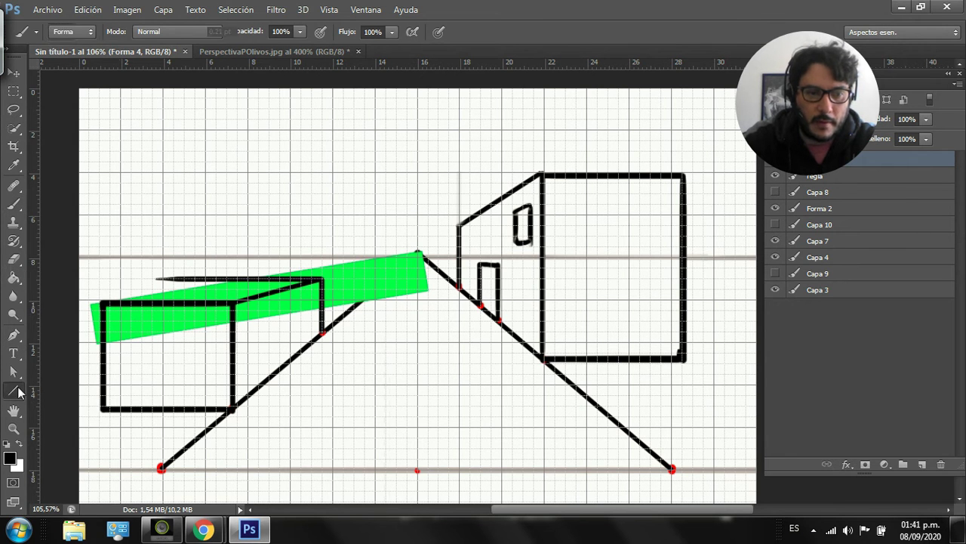
drag(104, 302, 221, 279)
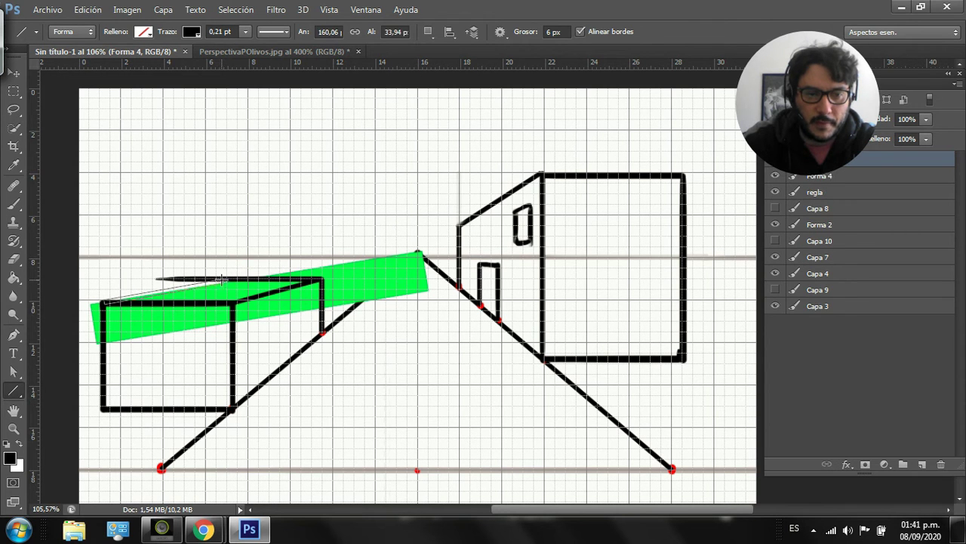
click(246, 32)
drag(255, 47, 266, 46)
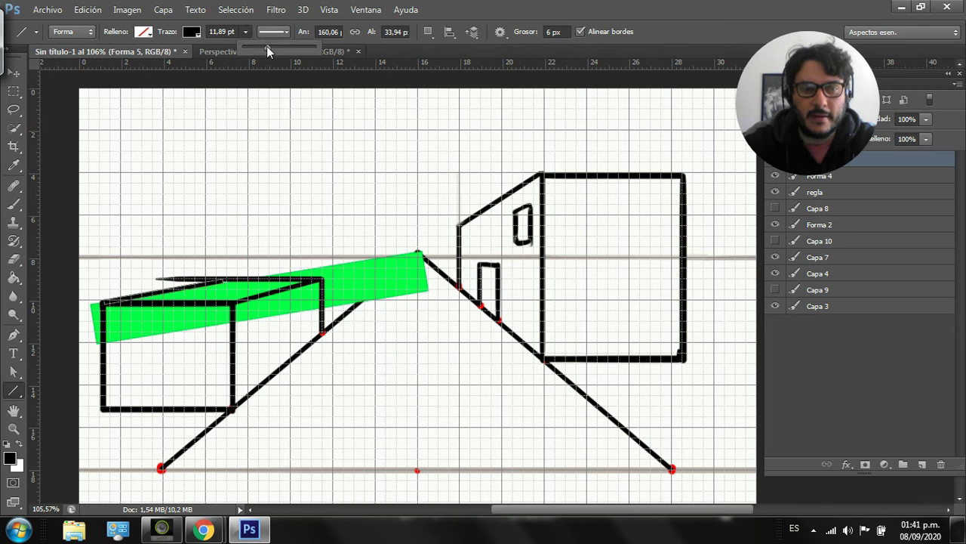
- Merge the new roof line's layer with layers Forma 4 and Capa 8
click(14, 73)
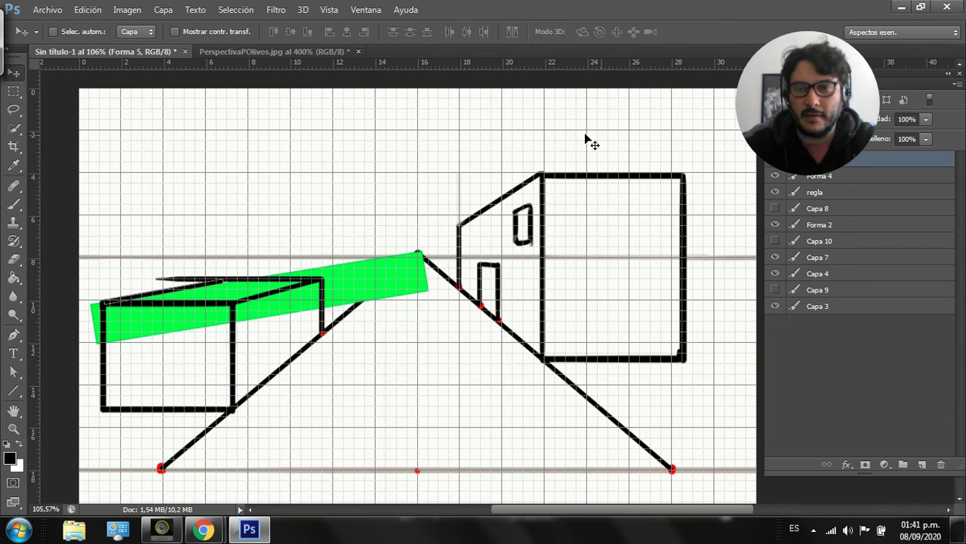
click(852, 209)
ctrl+click(850, 175)
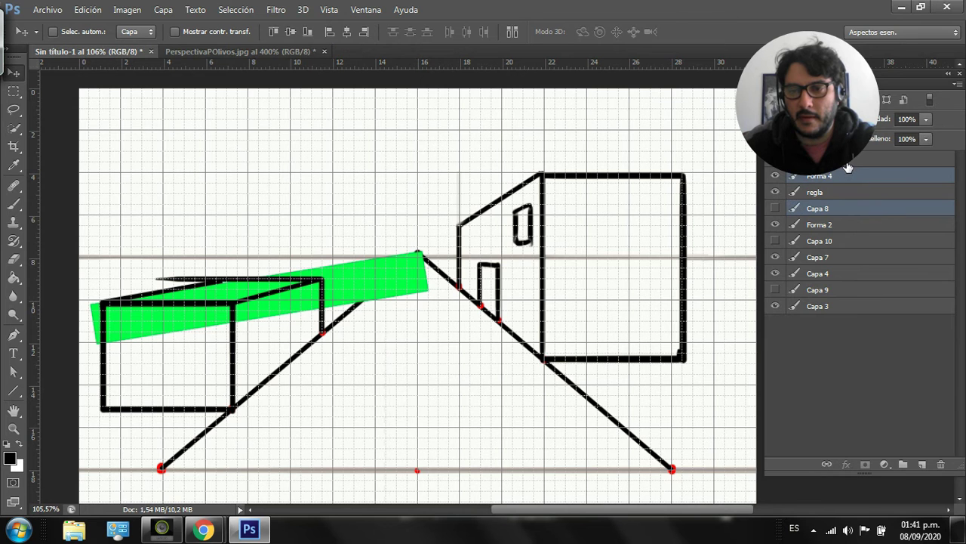
key(ctrl+e)
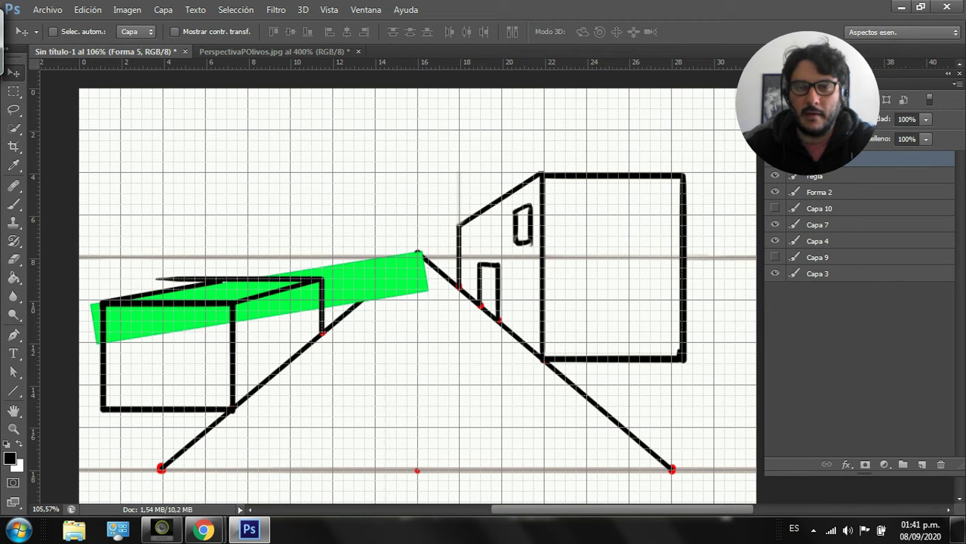
- Hide the ruler layer and erase the rear roof edge's overhang beyond the slanted roof line
click(777, 175)
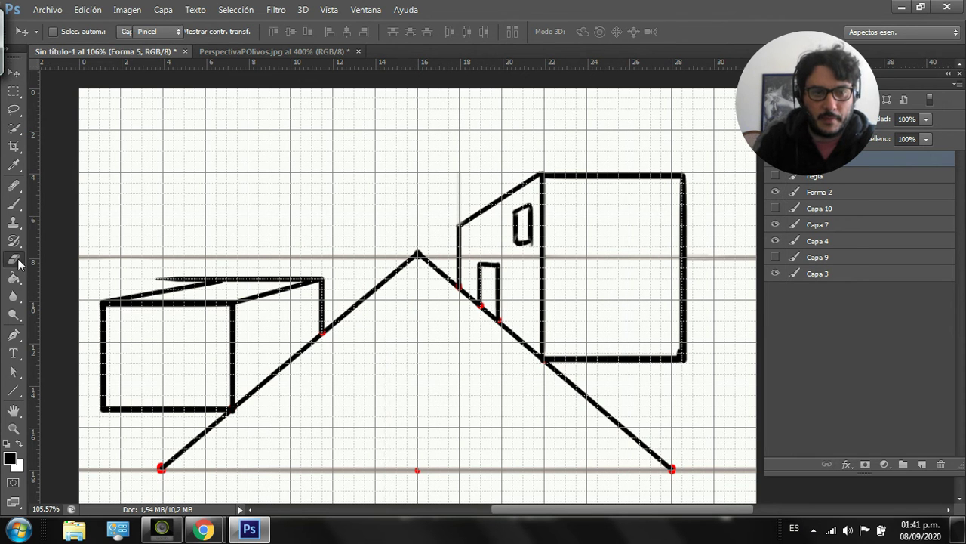
click(15, 259)
drag(161, 276, 215, 273)
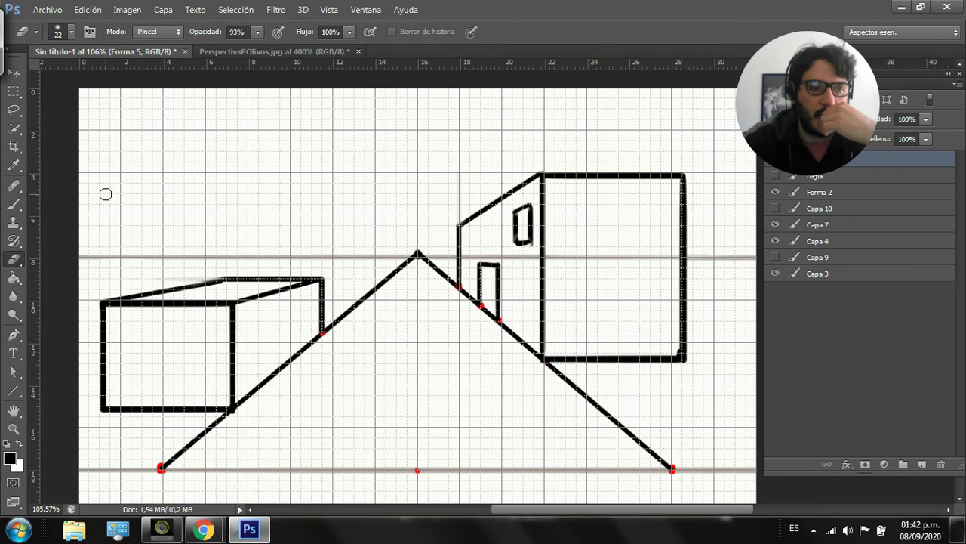
- Brush a perspective door on the left block's side wall between about 8.8 and 10, and two square windows on its front face
click(13, 205)
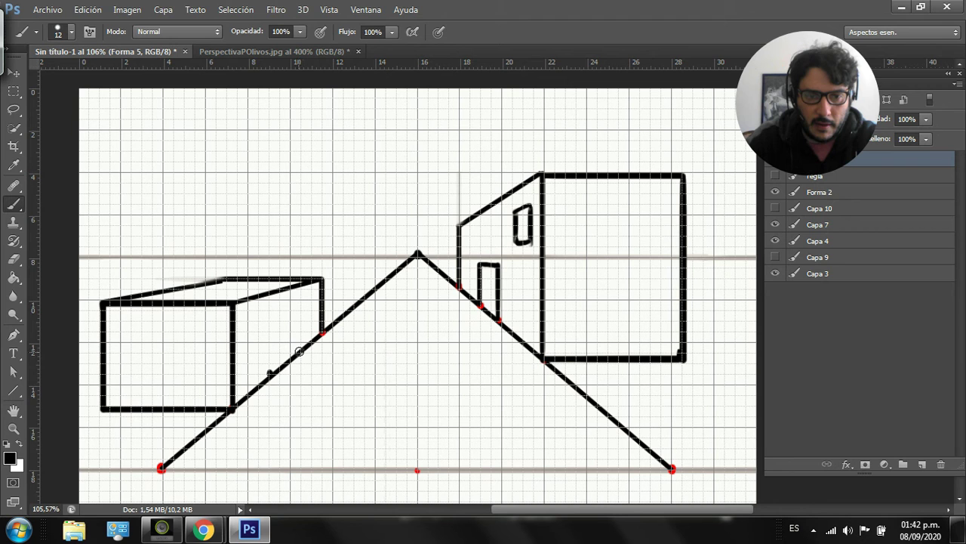
drag(294, 356, 293, 334)
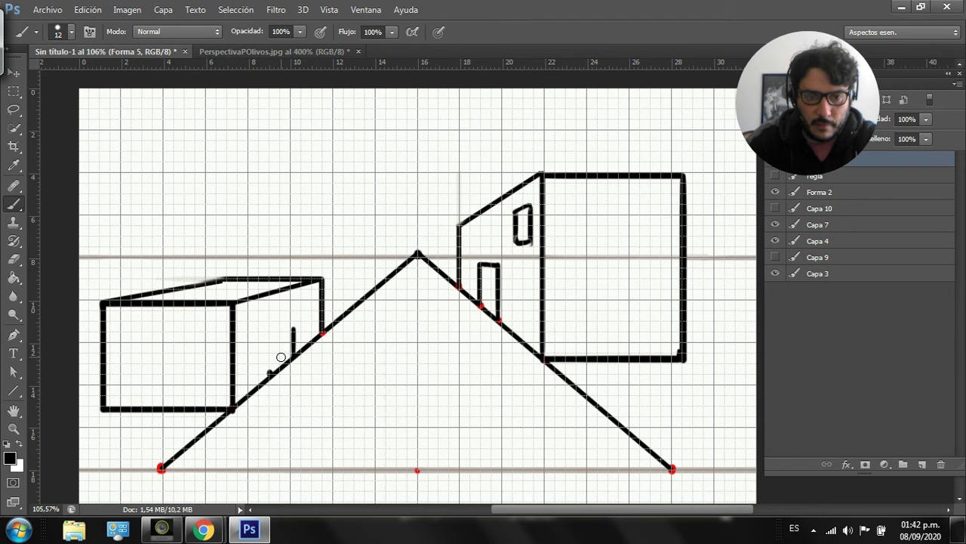
drag(268, 371, 266, 340)
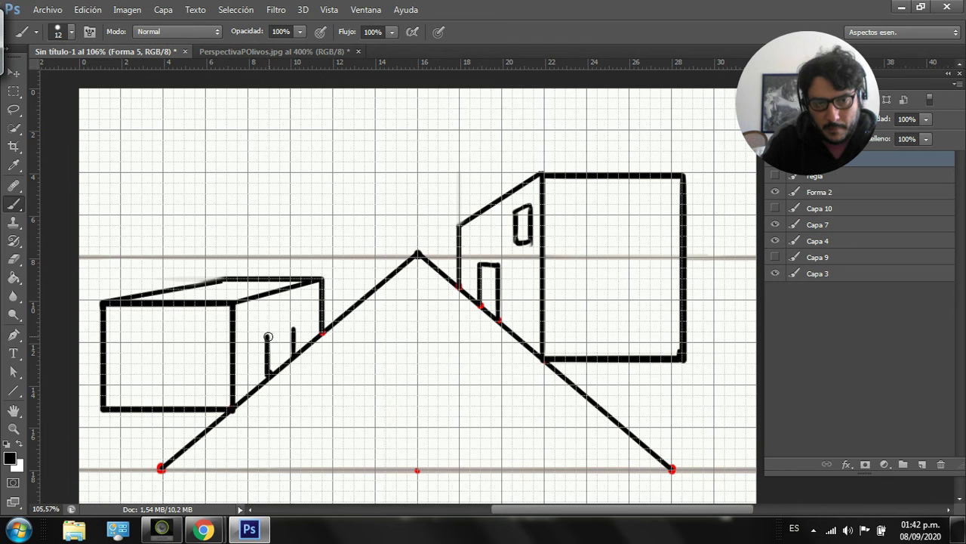
drag(270, 334, 292, 322)
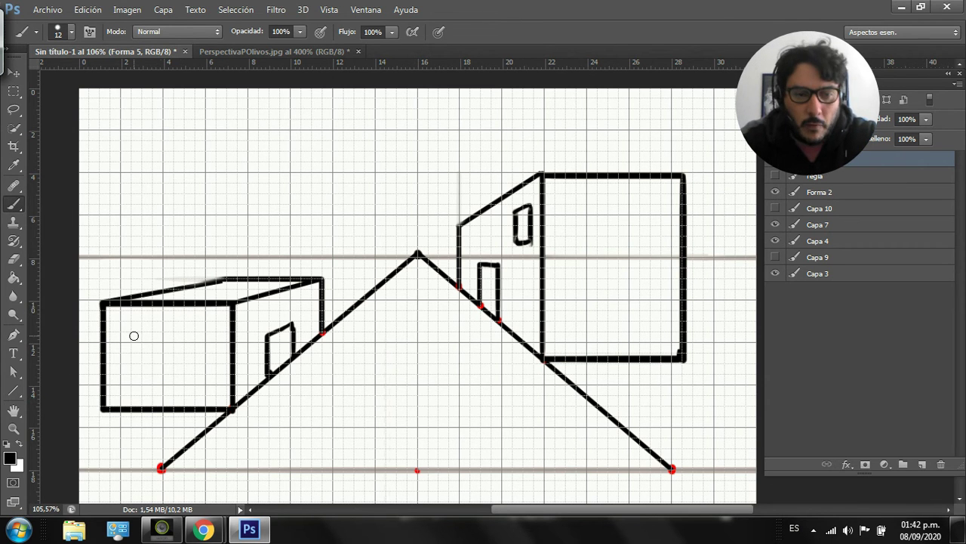
mouse_move(130, 327)
mouse_down()
mouse_move(144, 328)
mouse_move(150, 352)
mouse_move(133, 360)
mouse_move(123, 327)
mouse_move(202, 329)
mouse_move(205, 353)
mouse_move(180, 355)
mouse_move(180, 335)
mouse_up()
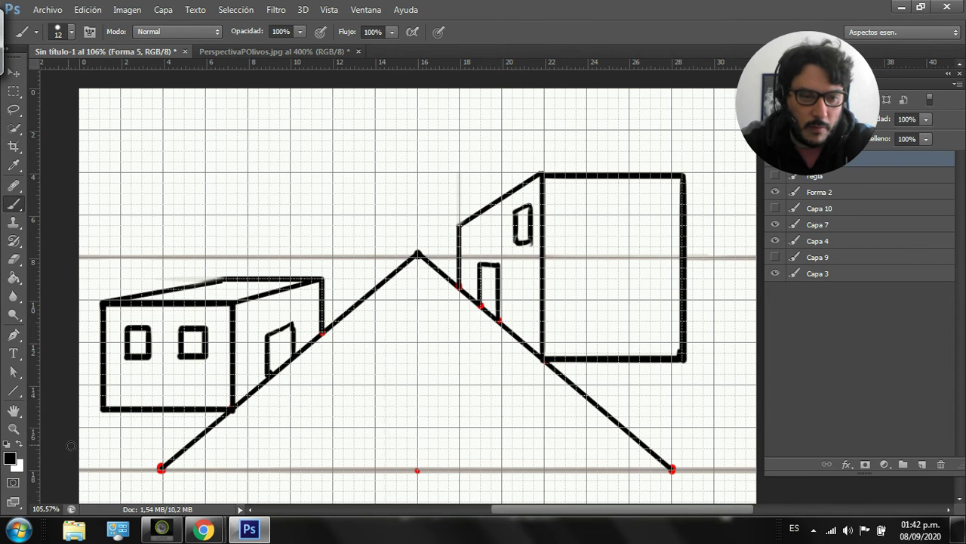
- Set the foreground colour to red (fc0000), paint points on the right converging line at about 23.7 and 26.8, and ready the Eraser
click(10, 458)
click(315, 197)
click(398, 175)
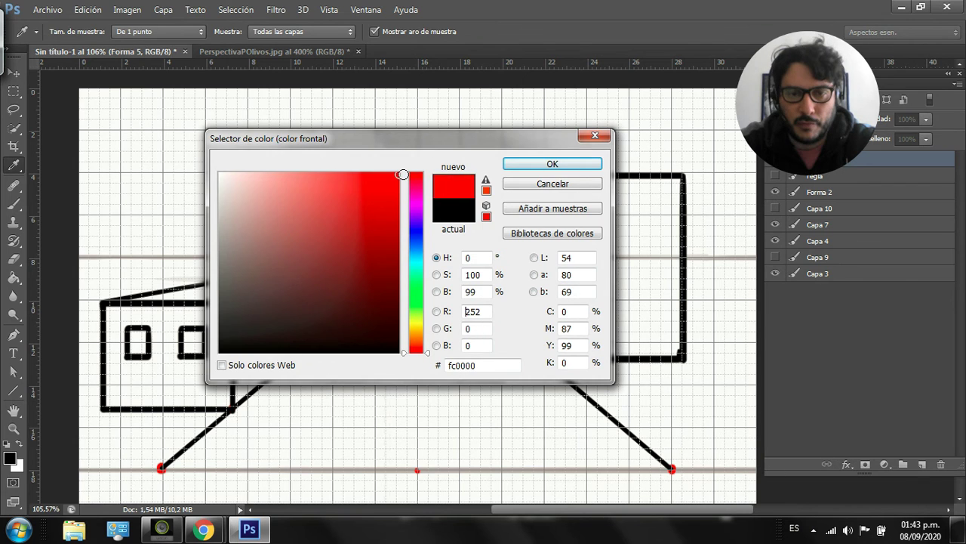
click(523, 167)
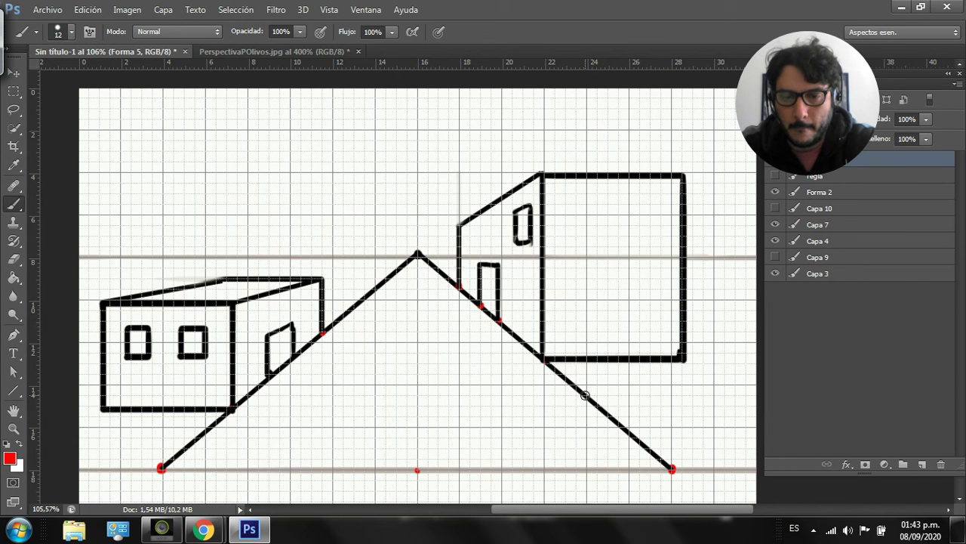
click(648, 450)
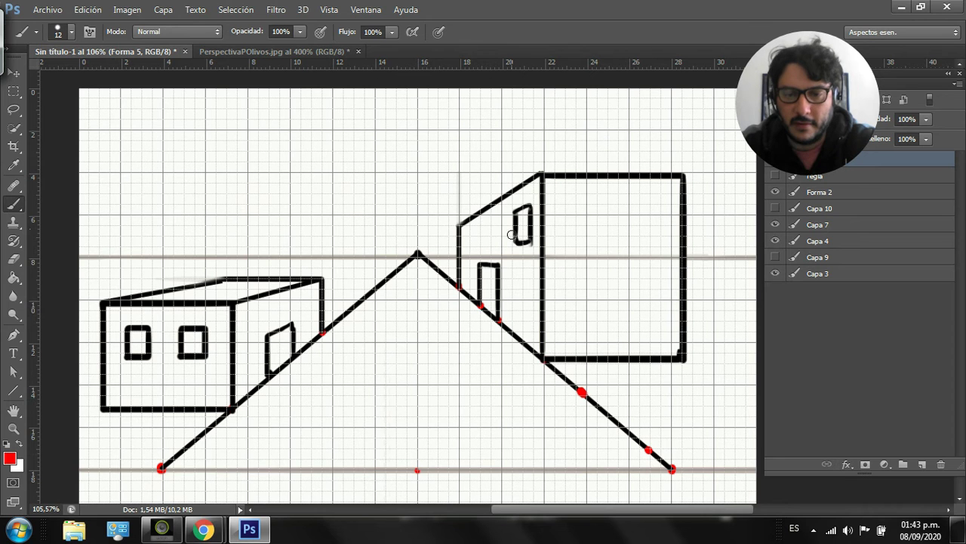
click(14, 259)
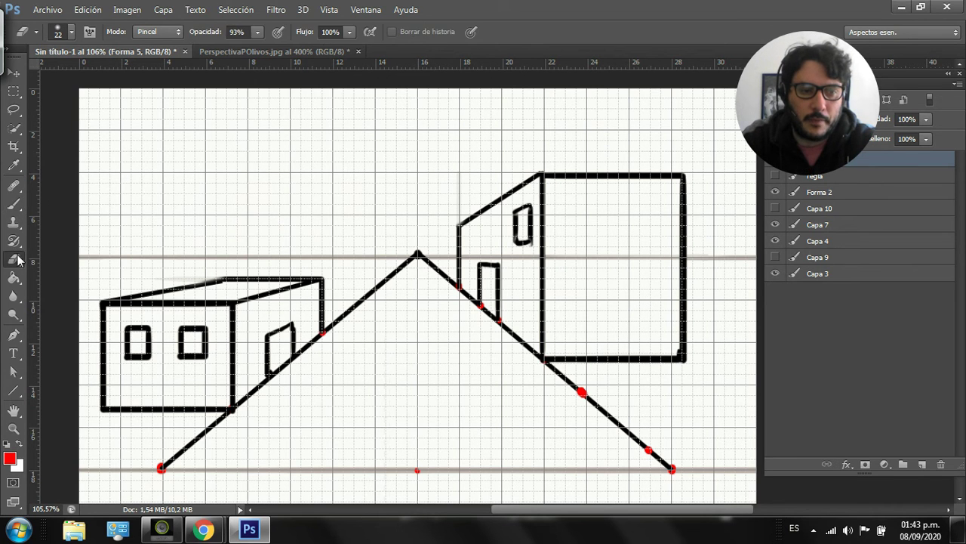
- Set the foreground colour to black (000000) and brush vertical lines up from the red points at about 23.7 and 26.8
click(14, 205)
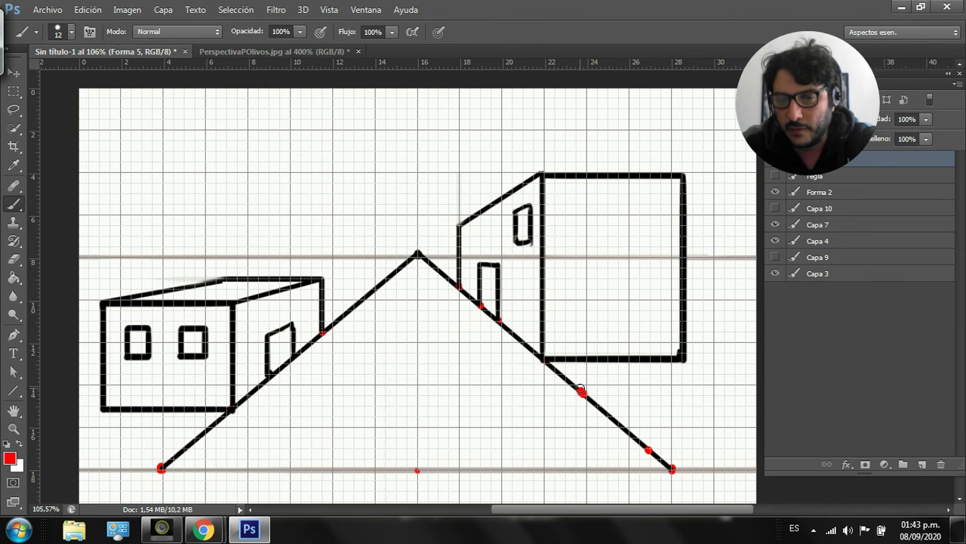
drag(582, 392, 579, 352)
key(ctrl+z)
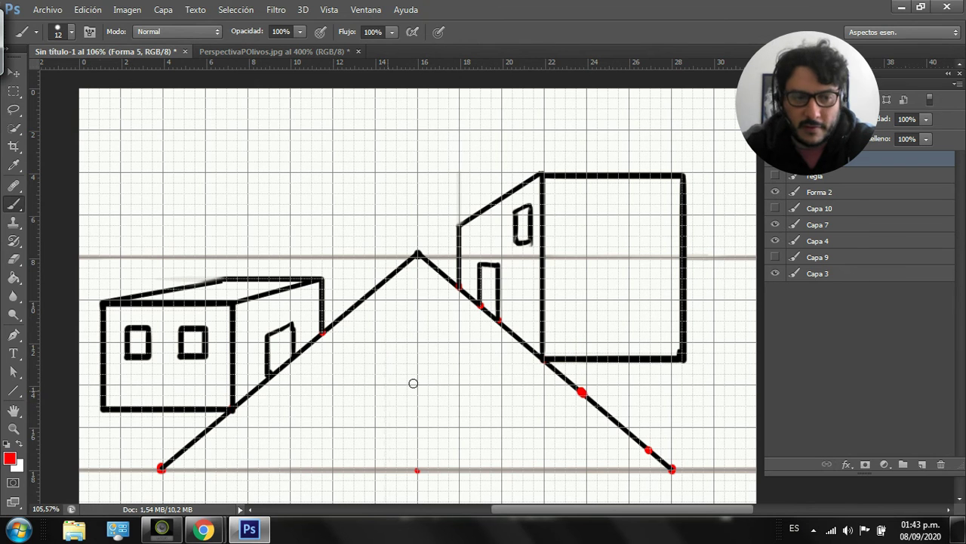
click(16, 458)
text(0)
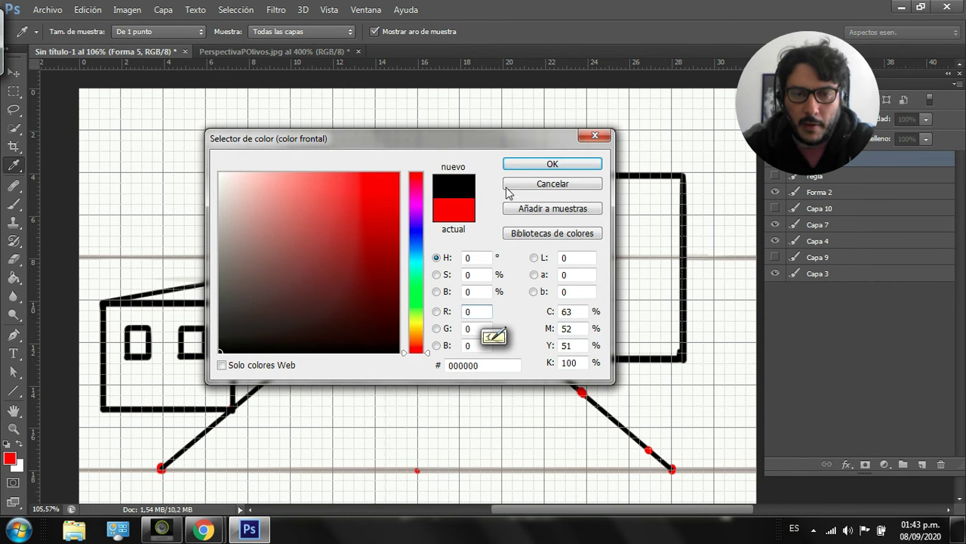
click(553, 164)
mouse_move(583, 388)
mouse_down()
mouse_move(597, 271)
mouse_move(582, 143)
mouse_up()
drag(649, 450, 646, 142)
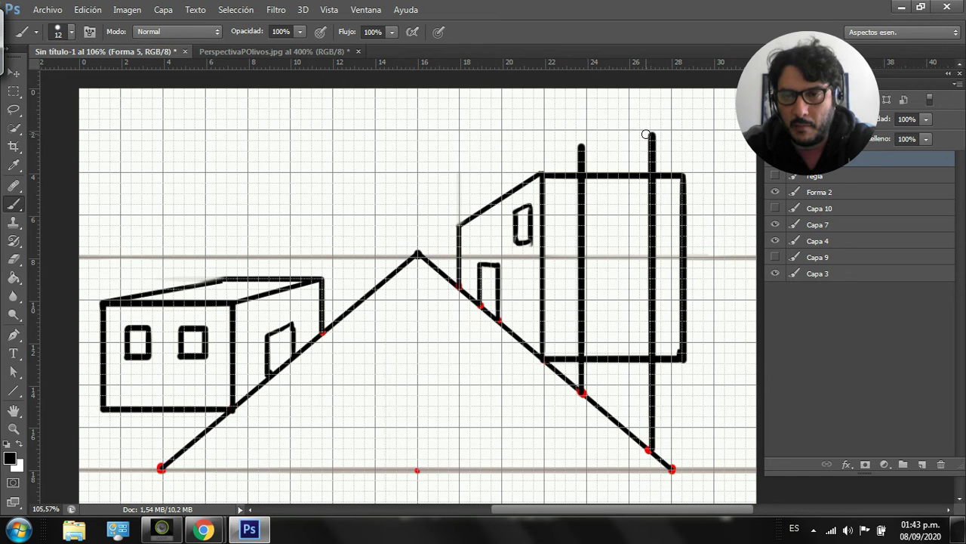
- Erase the rear right block's far side, its base line, and its roof edge between the two new vertical lines
click(15, 258)
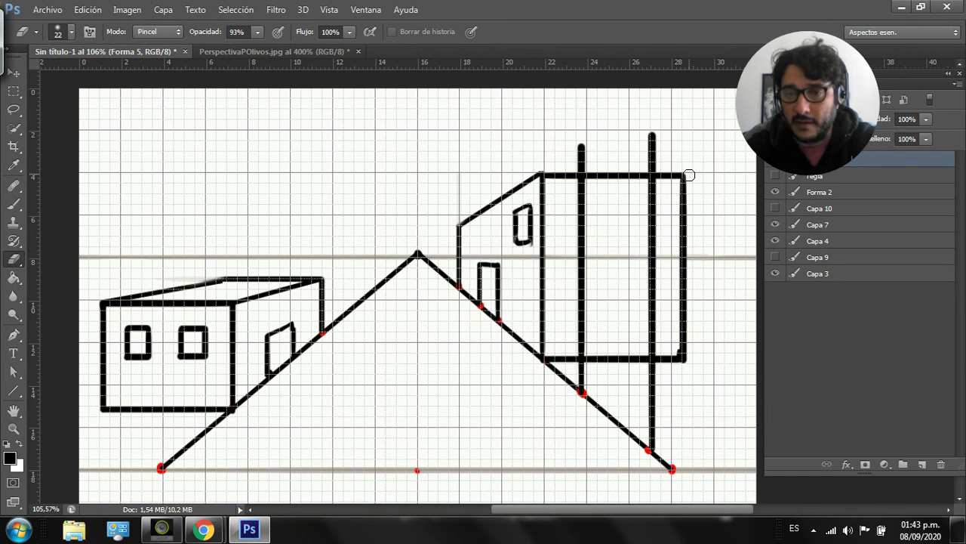
mouse_move(685, 175)
mouse_down()
mouse_move(684, 189)
mouse_move(682, 157)
mouse_move(681, 322)
mouse_move(669, 367)
mouse_move(695, 186)
mouse_up()
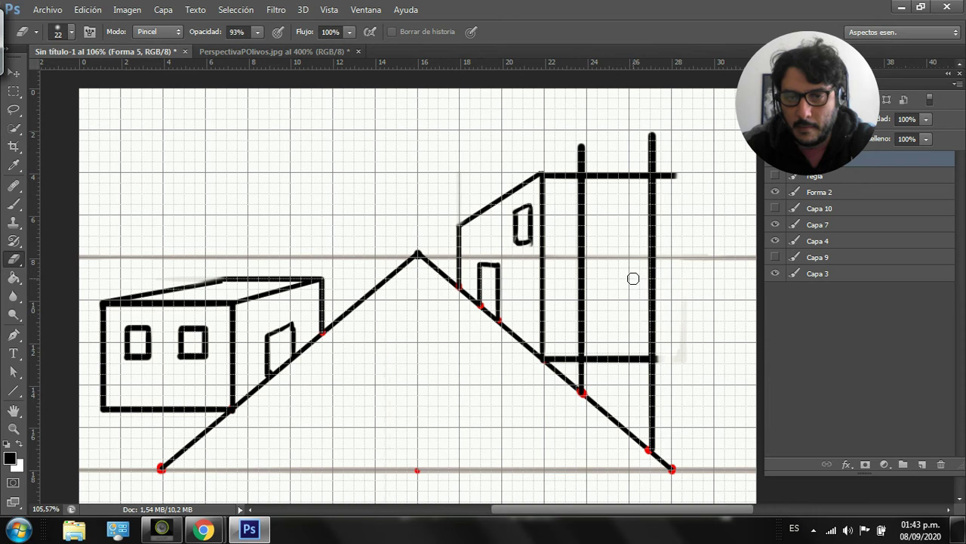
mouse_move(594, 358)
mouse_down()
mouse_move(617, 369)
mouse_move(623, 337)
mouse_move(642, 368)
mouse_move(640, 358)
mouse_move(572, 341)
mouse_move(571, 359)
mouse_move(564, 355)
mouse_move(572, 361)
mouse_move(571, 350)
mouse_move(553, 355)
mouse_move(564, 362)
mouse_move(591, 352)
mouse_up()
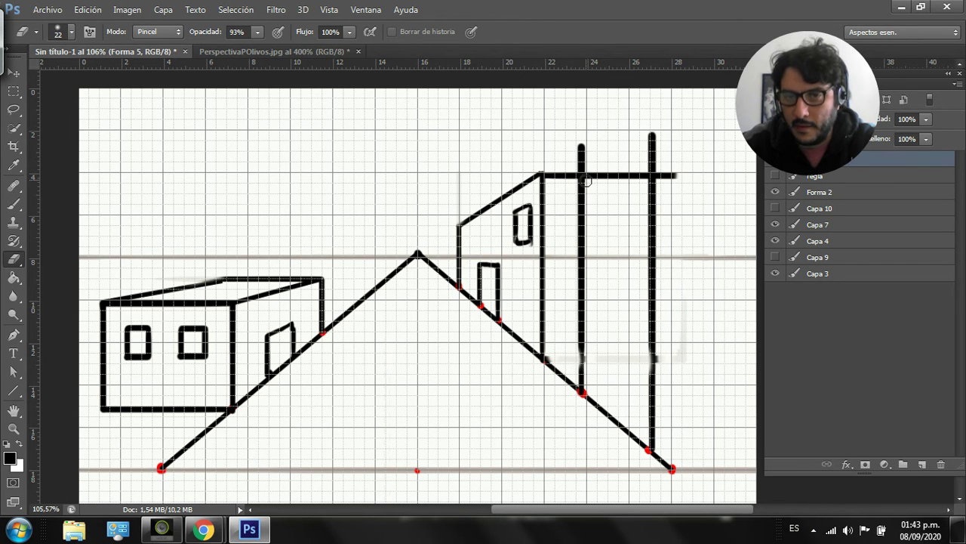
mouse_move(576, 159)
mouse_down()
mouse_move(579, 138)
mouse_move(597, 188)
mouse_move(589, 183)
mouse_move(602, 193)
mouse_move(619, 177)
mouse_move(630, 190)
mouse_move(639, 186)
mouse_move(633, 151)
mouse_up()
- Erase the leftover roof edge stub beyond the nearer vertical line and repaint both vertical lines in black
click(14, 203)
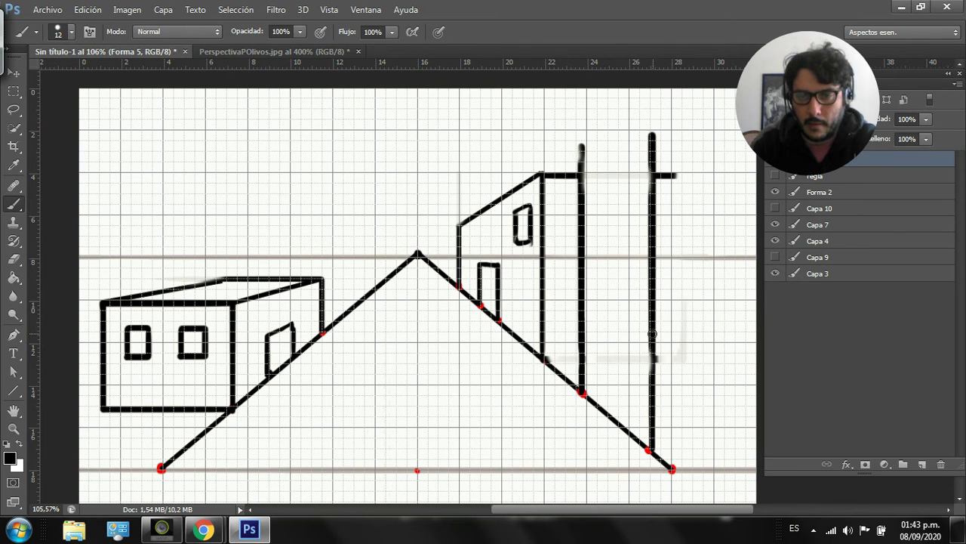
drag(652, 342, 652, 426)
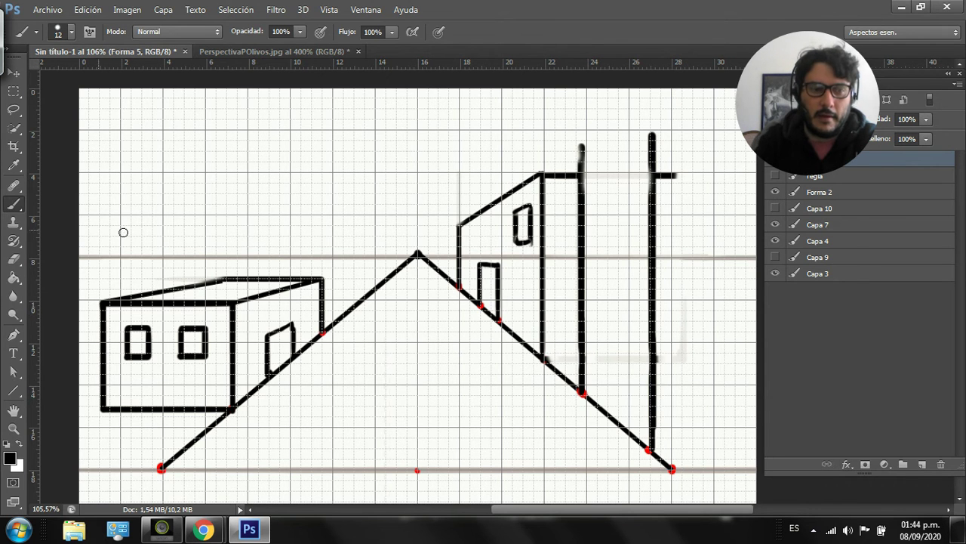
click(14, 259)
mouse_move(662, 175)
mouse_down()
mouse_move(674, 176)
mouse_move(664, 177)
mouse_move(664, 162)
mouse_up()
click(15, 204)
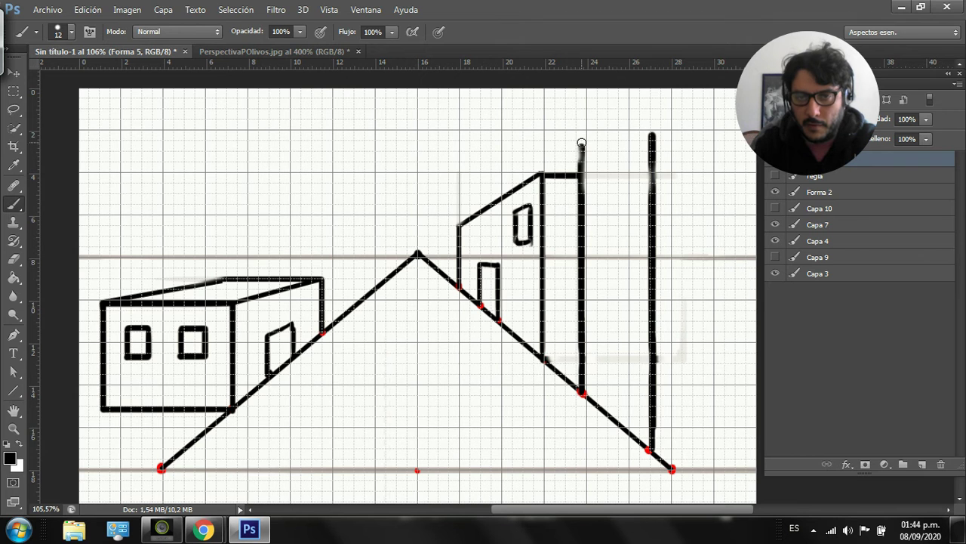
drag(580, 144, 595, 384)
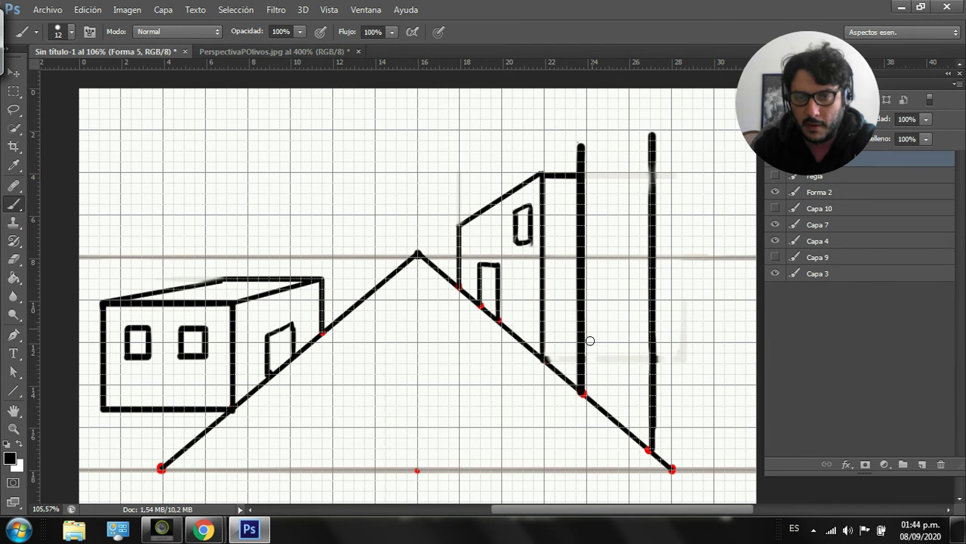
mouse_move(651, 137)
mouse_down()
mouse_move(652, 352)
mouse_move(666, 440)
mouse_move(651, 447)
mouse_up()
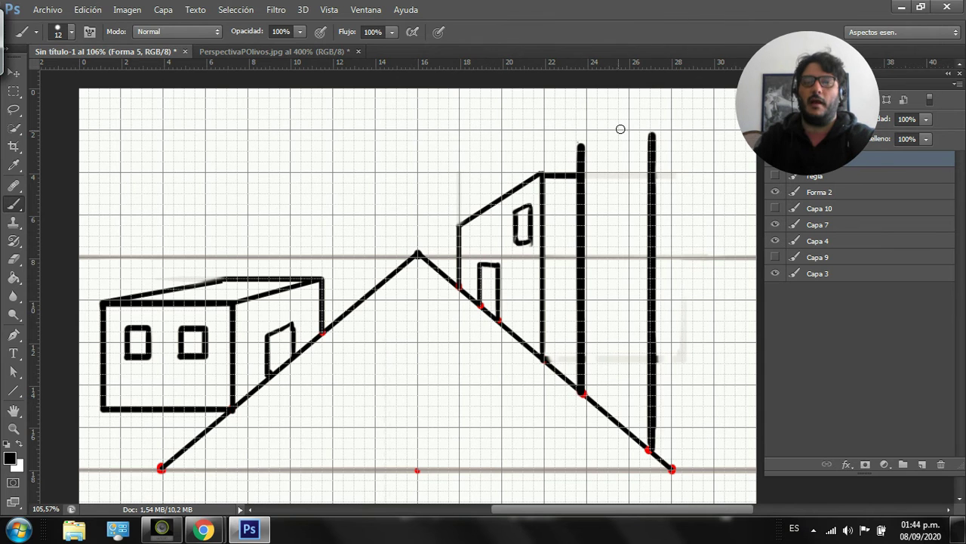
- Show the green ruler layer regla
click(777, 179)
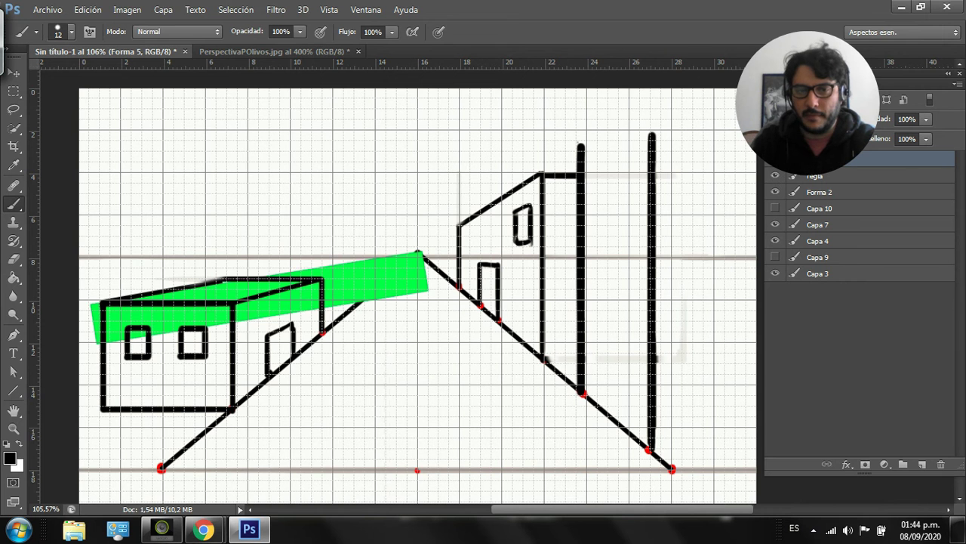
click(88, 9)
mouse_move(318, 272)
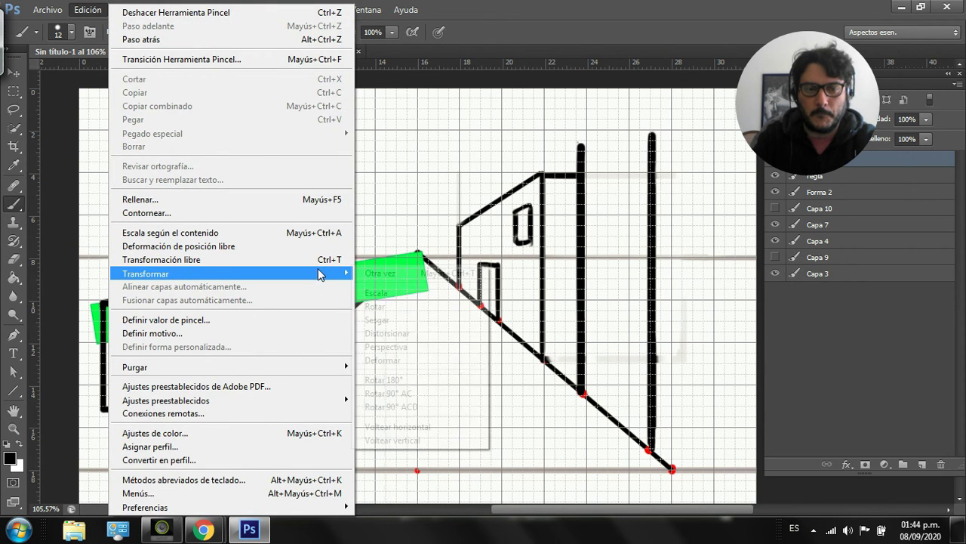
click(375, 309)
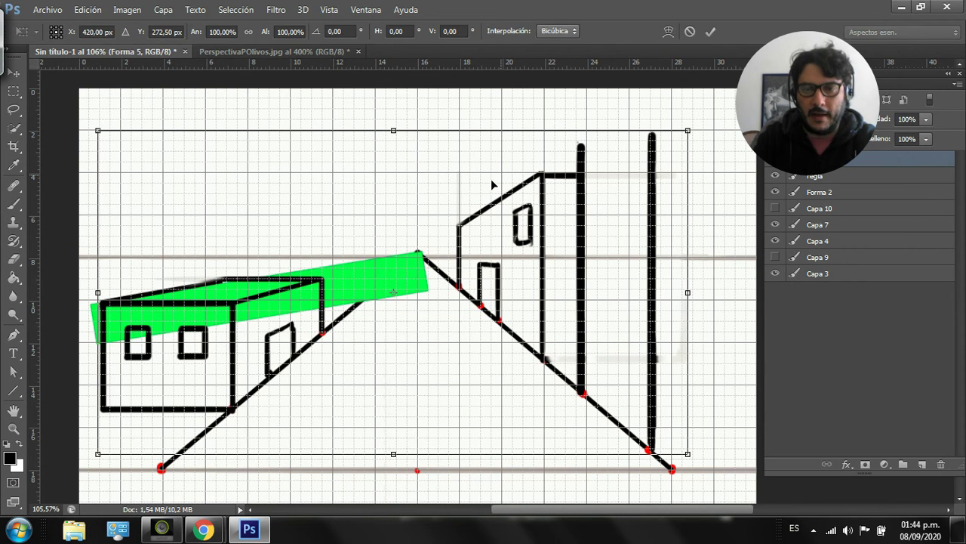
key(Return)
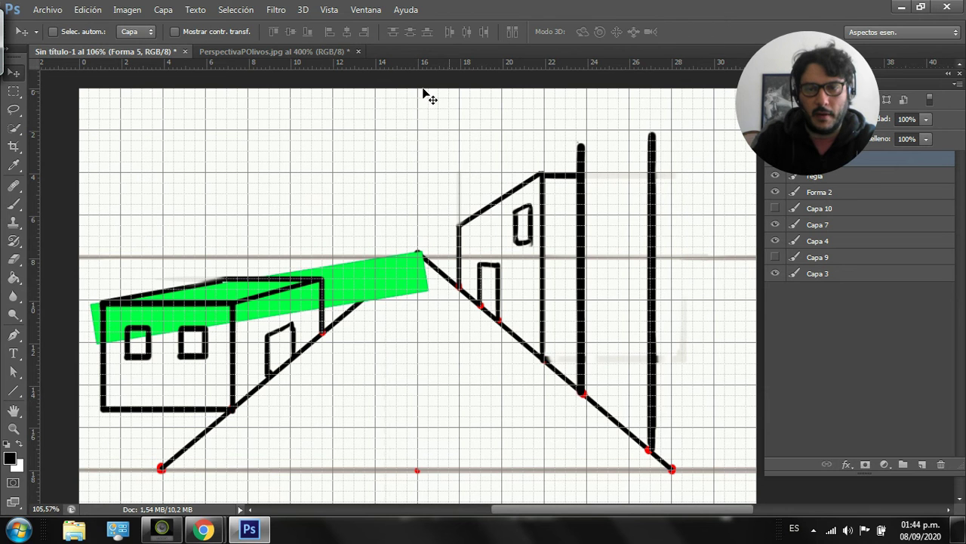
- Rotate the regla layer 159.96° about the vanishing point so the ruler crosses the tops of the new verticals, and apply the transformation
click(103, 12)
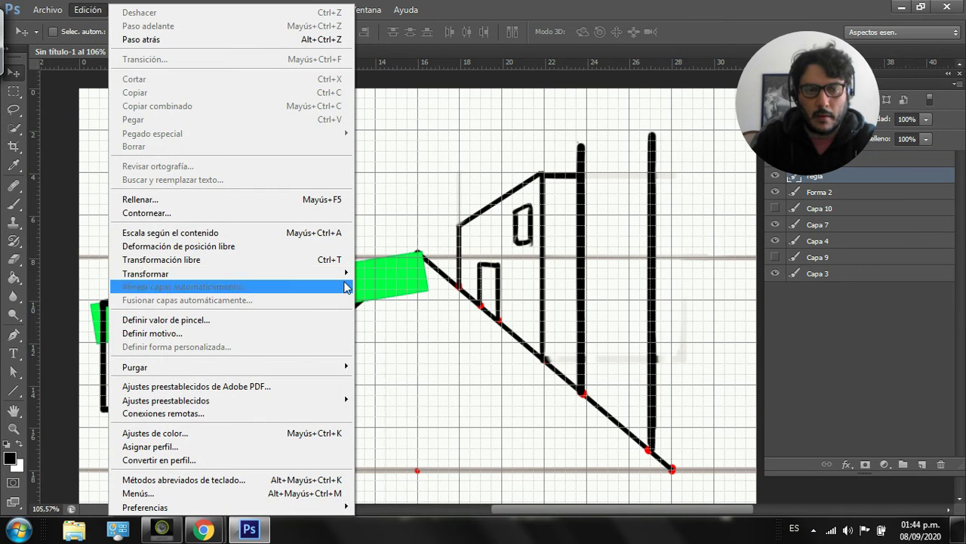
mouse_move(347, 276)
click(375, 306)
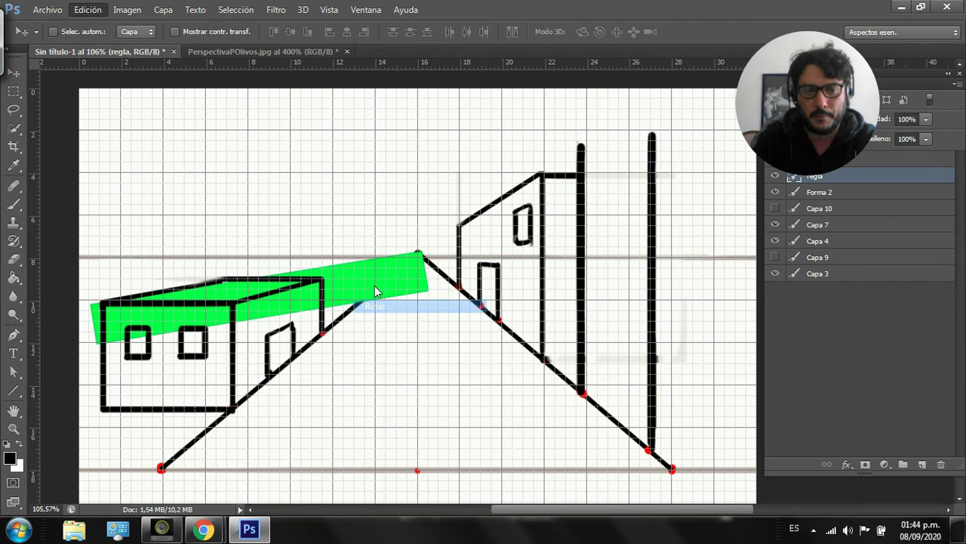
drag(259, 297, 421, 258)
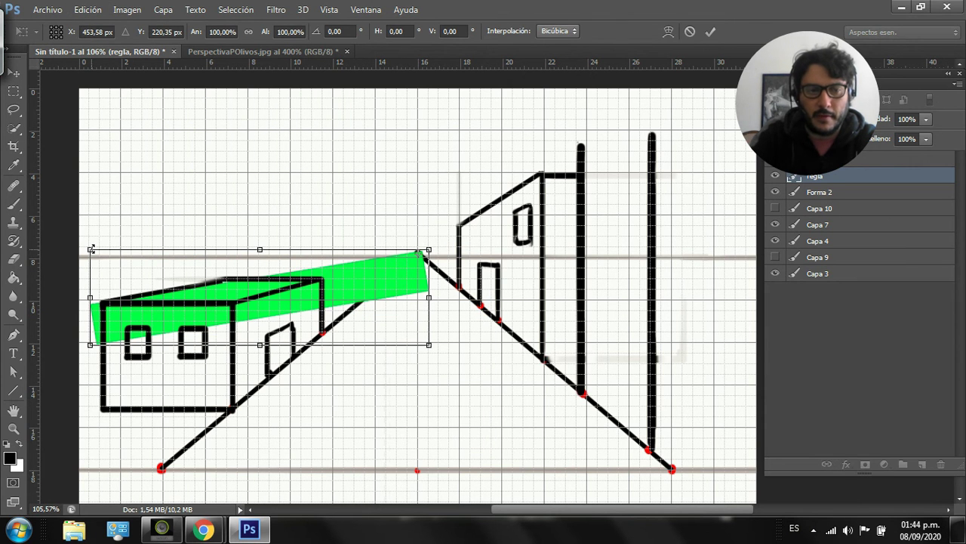
drag(89, 253, 544, 207)
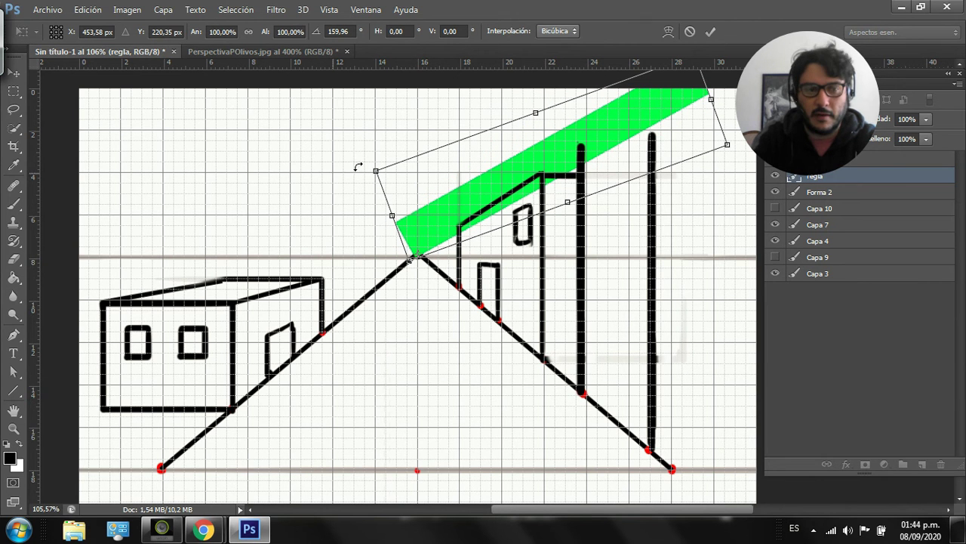
click(13, 204)
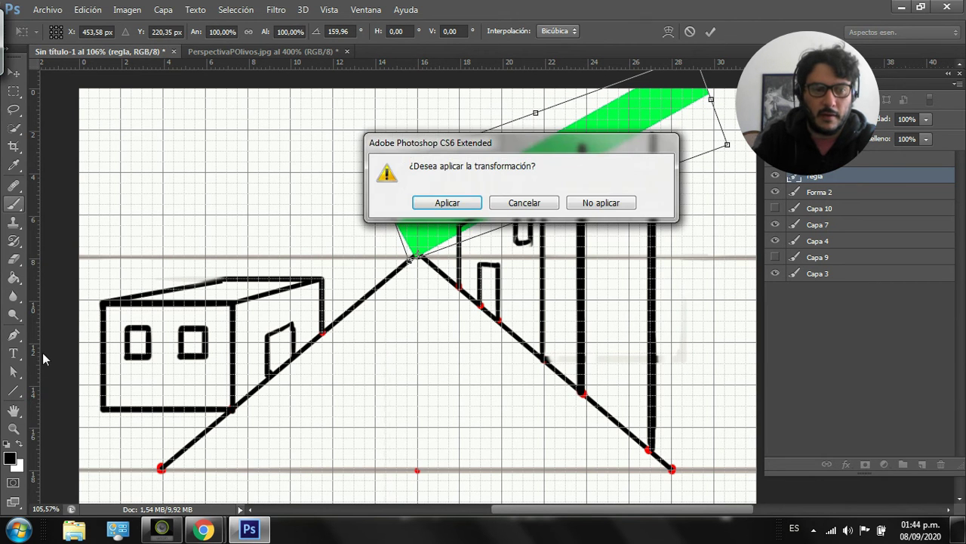
click(445, 205)
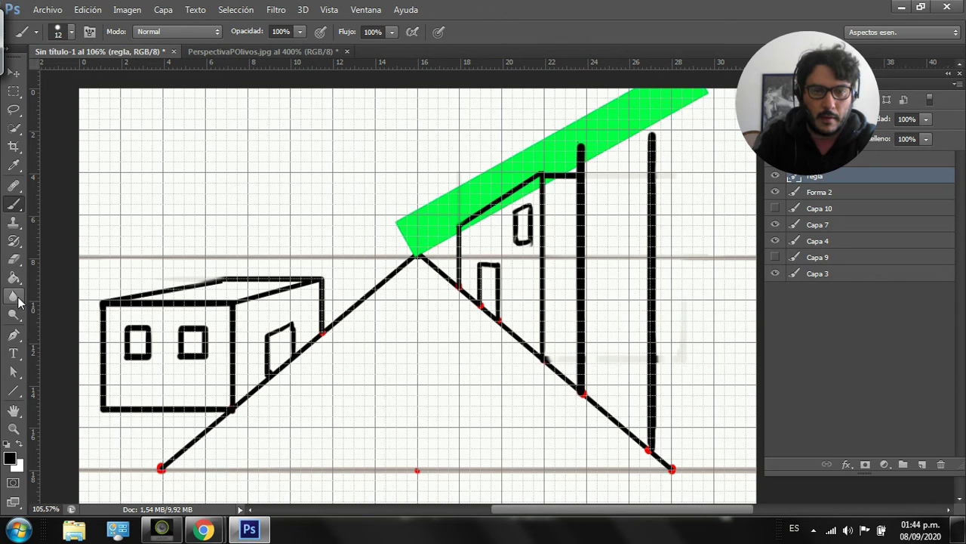
- Draw a slanted roof line along the ruler's lower edge between the two new verticals, with a 9 pt black stroke
click(14, 390)
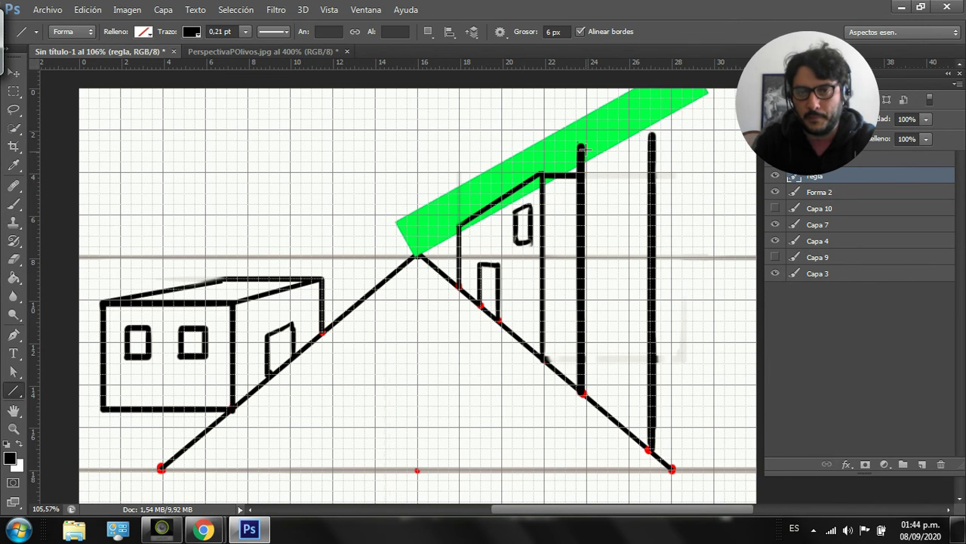
drag(585, 166, 657, 119)
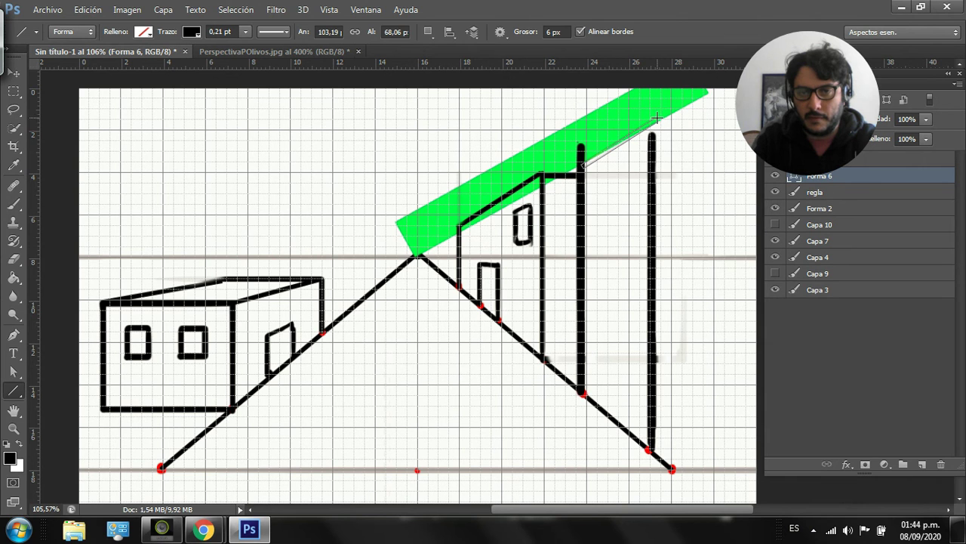
click(246, 31)
drag(240, 48, 269, 45)
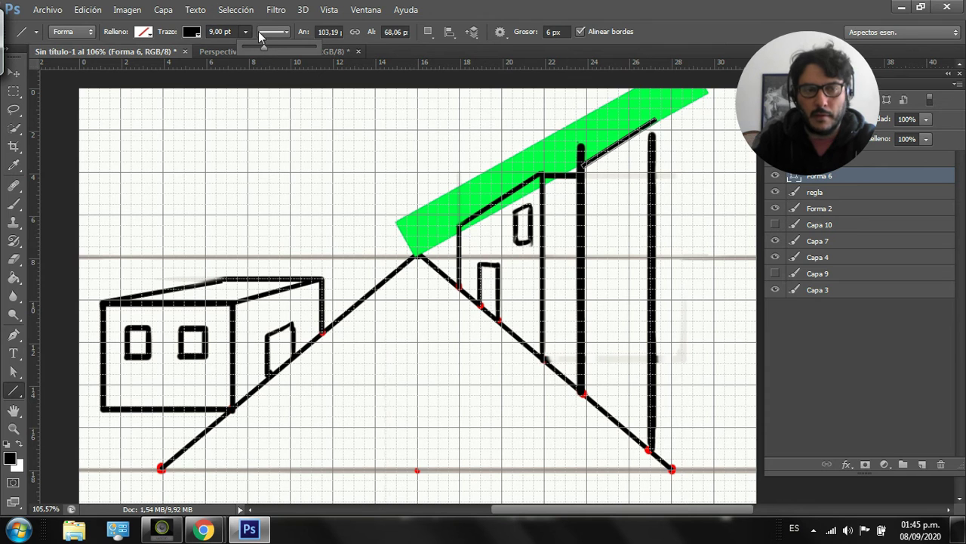
- Hide the regla layer and merge the new roof line's layer Forma 6 with Forma 5
click(14, 72)
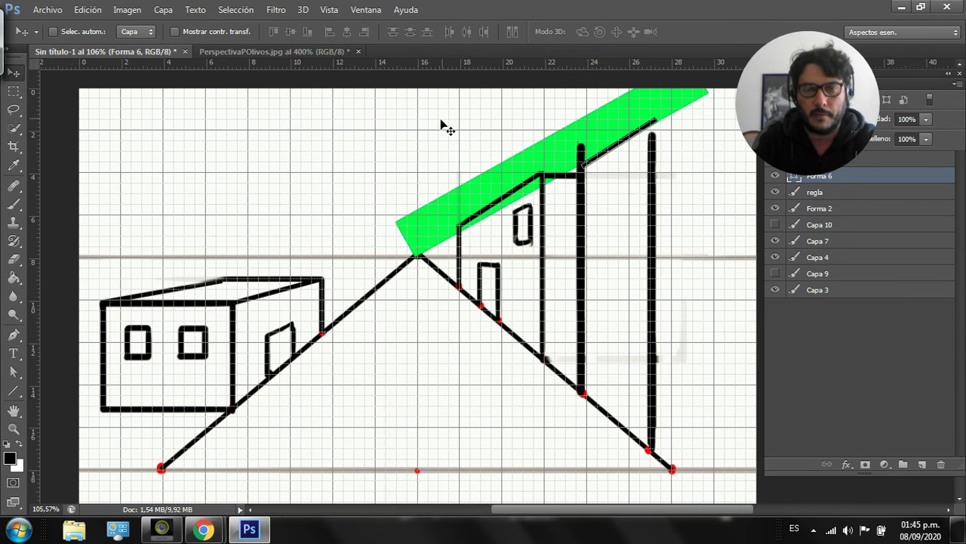
click(775, 175)
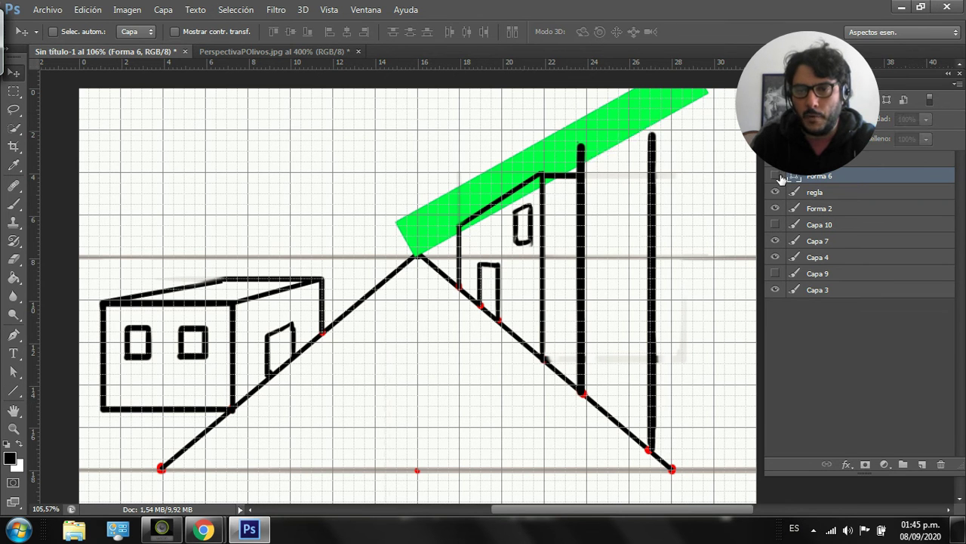
alt+click(775, 175)
alt+click(776, 175)
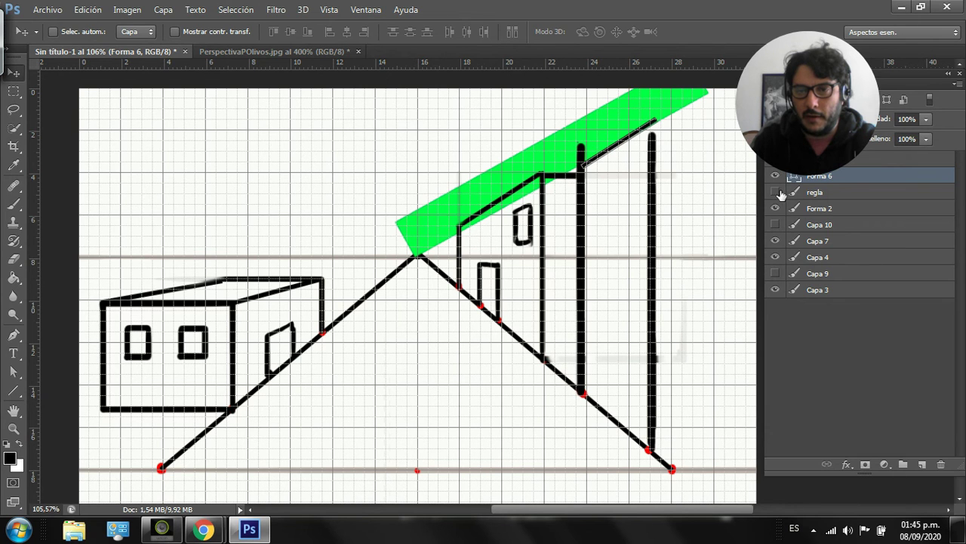
click(775, 192)
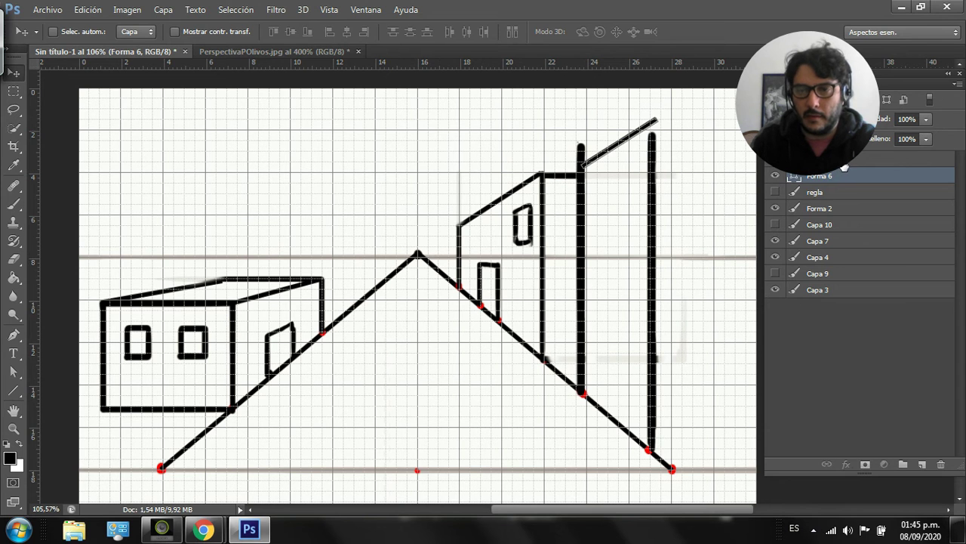
key(Delete)
- Brush the nearer vertical up to the slanted roof line and erase the farther vertical's overhang above it
key(b)
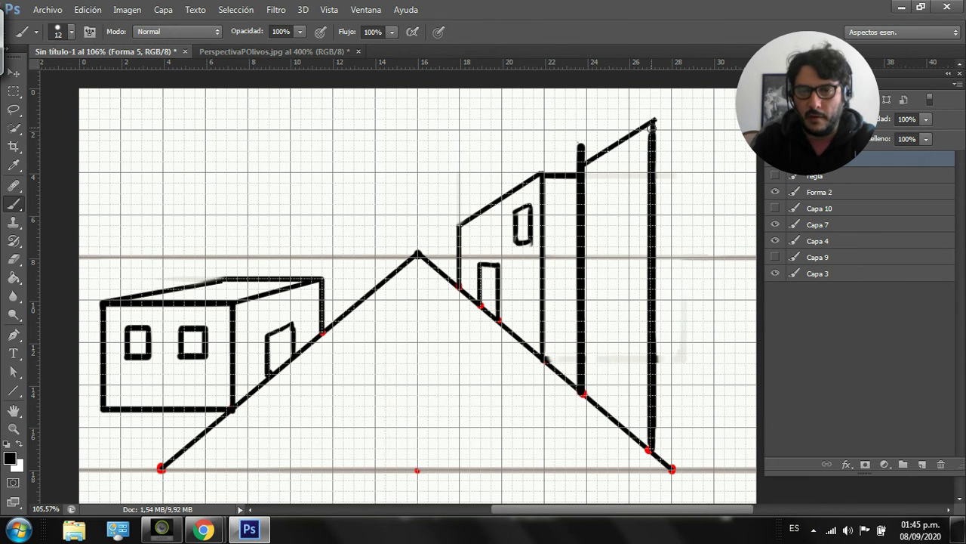
key(e)
drag(593, 120, 580, 160)
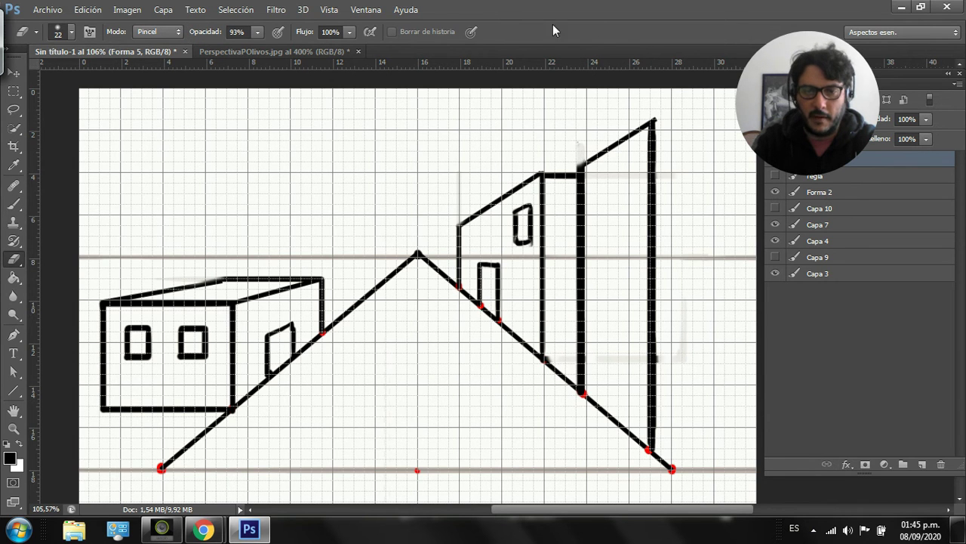
- Brush the nearer building's horizontal base and roof edges out to the canvas edge, and the rear block's base line up to the nearer building
click(15, 205)
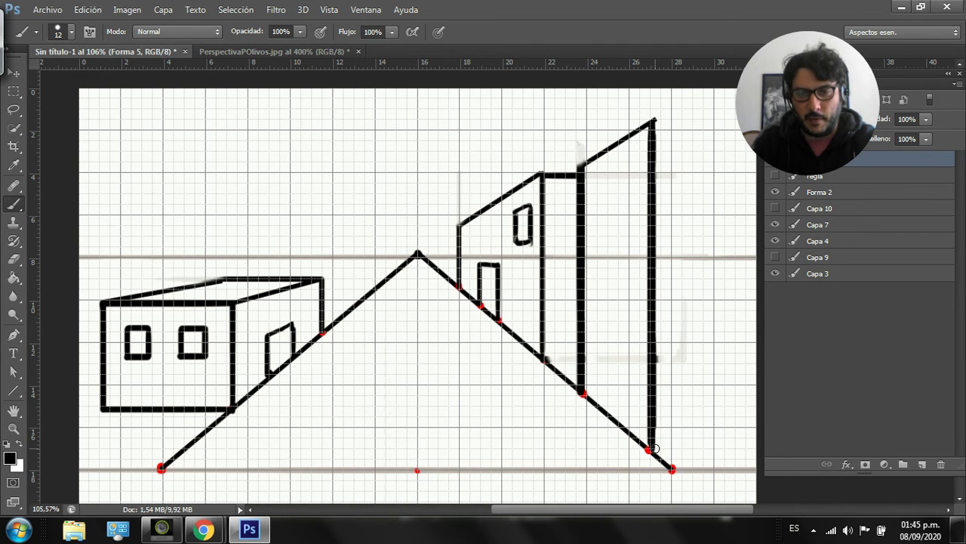
drag(654, 448, 755, 448)
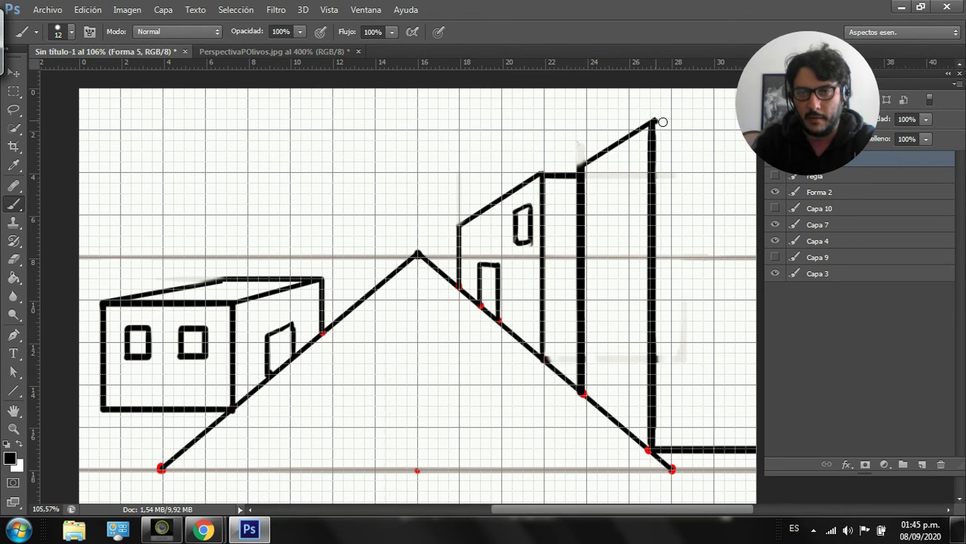
drag(663, 121, 751, 121)
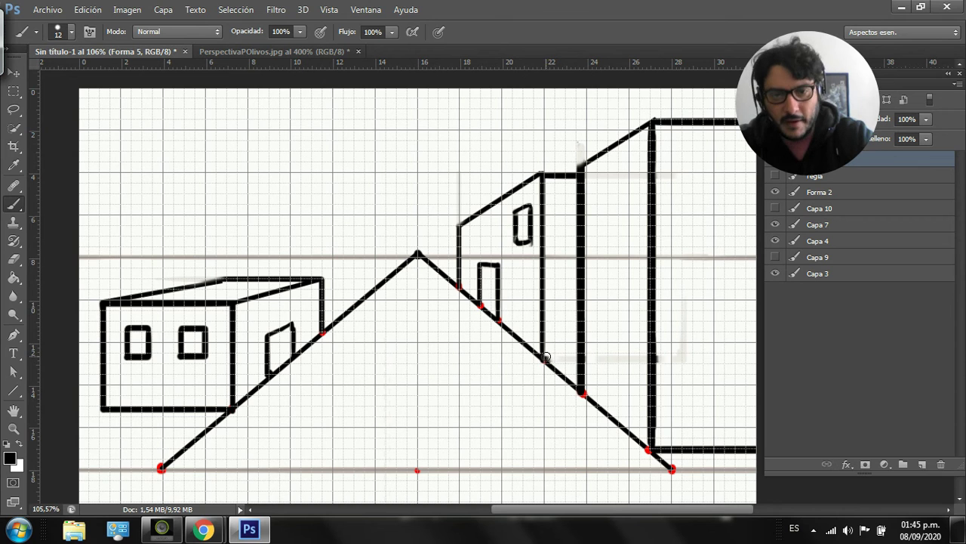
drag(550, 360, 578, 358)
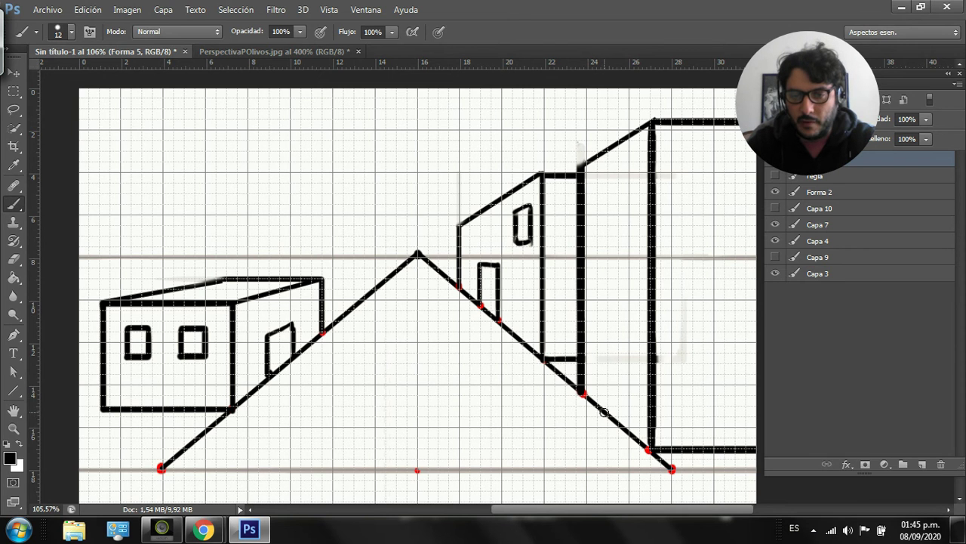
- Brush a black door onto the nearest building's side wall, with uprights rising from the converging base line and a slanted top edge
drag(604, 410, 607, 368)
drag(621, 427, 622, 385)
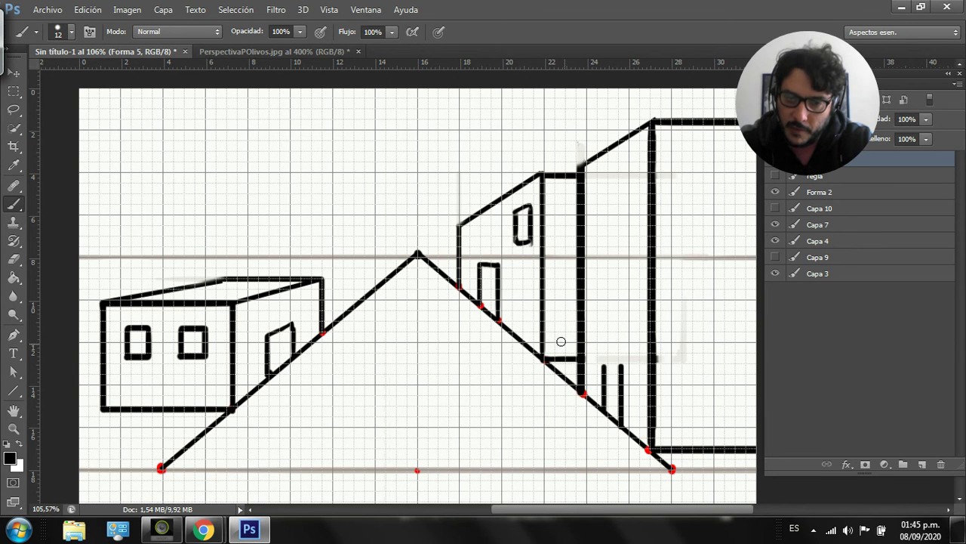
drag(617, 363, 609, 361)
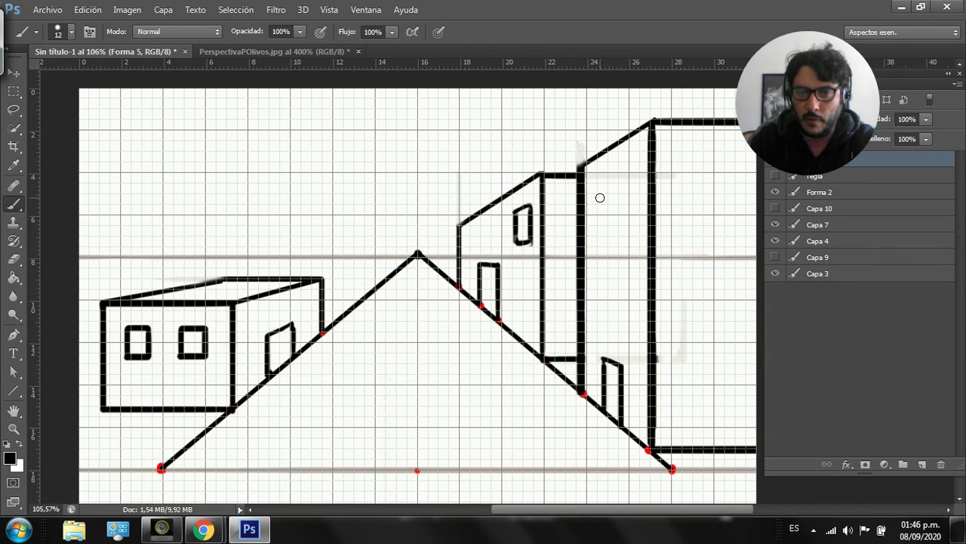
- Brush a black perspective window high on the nearest building's side wall, with slanted top and bottom edges joining two uprights
mouse_move(595, 196)
mouse_down()
mouse_move(596, 219)
mouse_move(609, 217)
mouse_up()
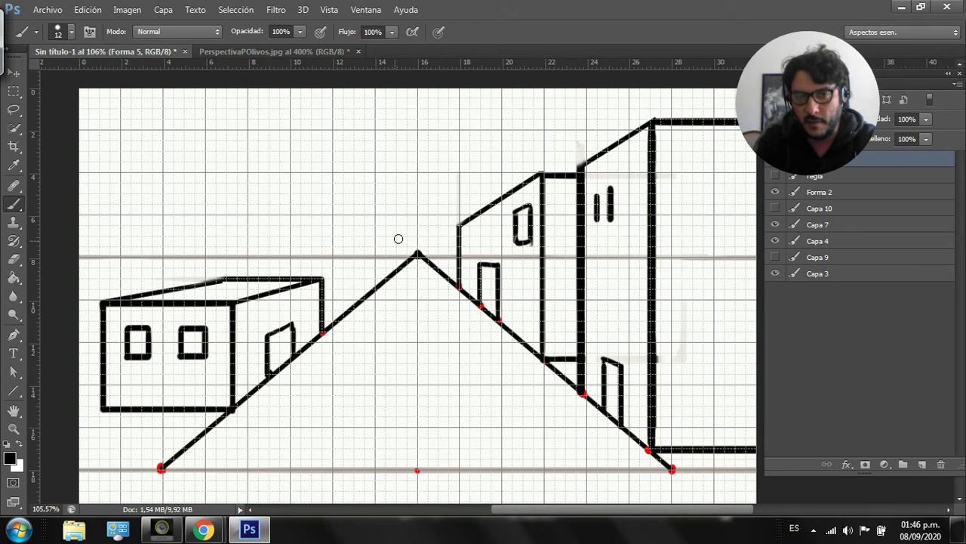
mouse_move(596, 195)
mouse_down()
mouse_move(609, 185)
mouse_move(597, 195)
mouse_up()
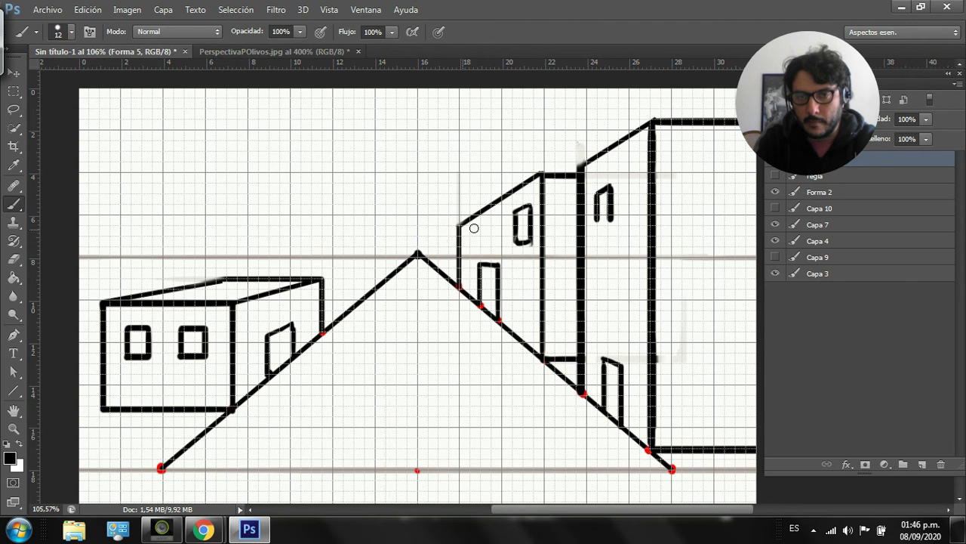
drag(597, 220, 613, 217)
drag(612, 216, 597, 220)
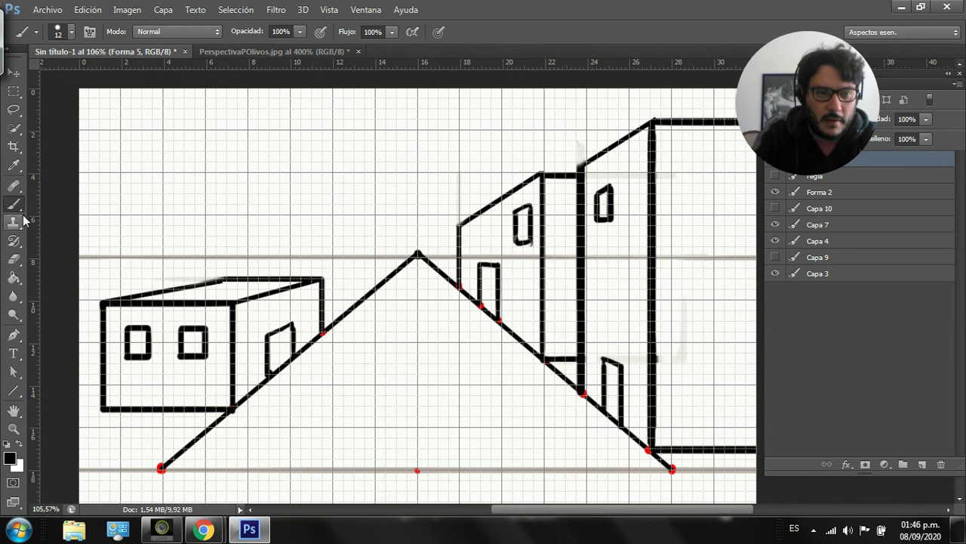
- Set the foreground colour to red with an R value of 251, and try a stroke on the new window's top edge
click(10, 455)
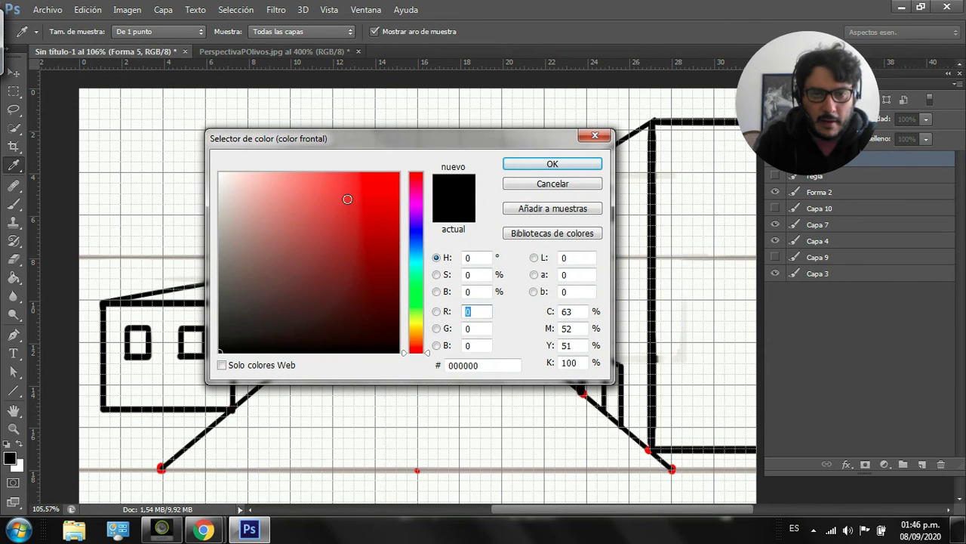
text(251)
click(553, 163)
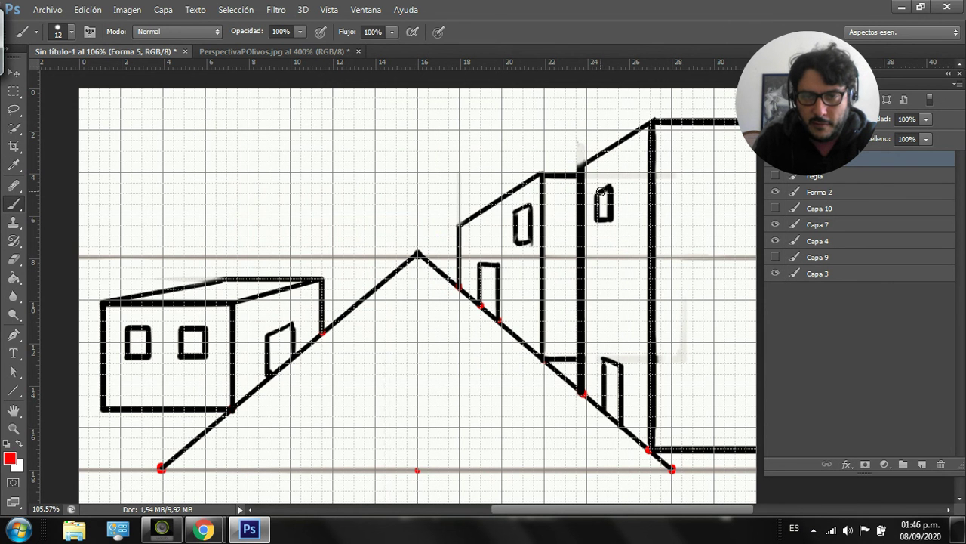
drag(598, 195, 609, 187)
key(ctrl+z)
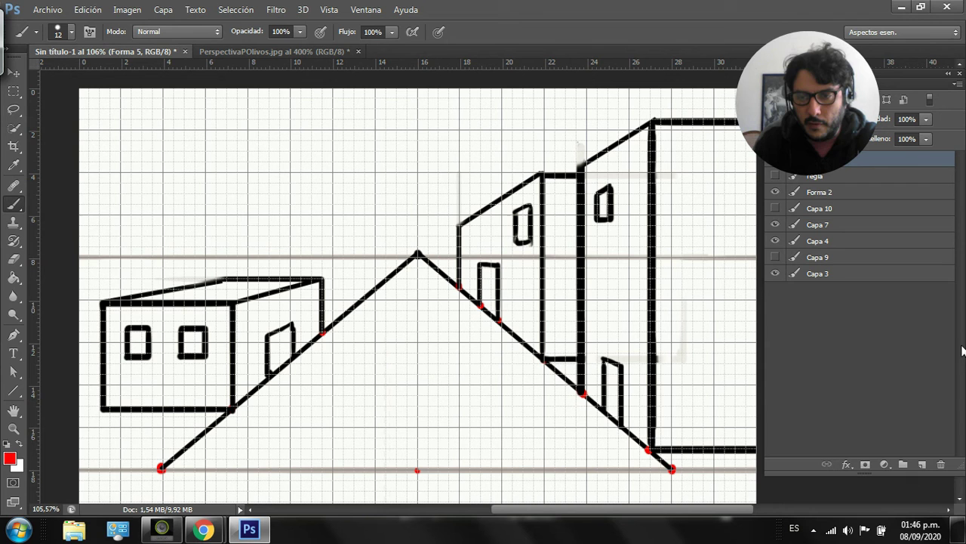
- On a new layer, trace in red the converging roof, window and door edges of the two right-hand buildings
click(921, 464)
mouse_move(599, 195)
mouse_down()
mouse_move(604, 219)
mouse_move(636, 128)
mouse_up()
drag(463, 225, 534, 176)
drag(517, 212, 527, 208)
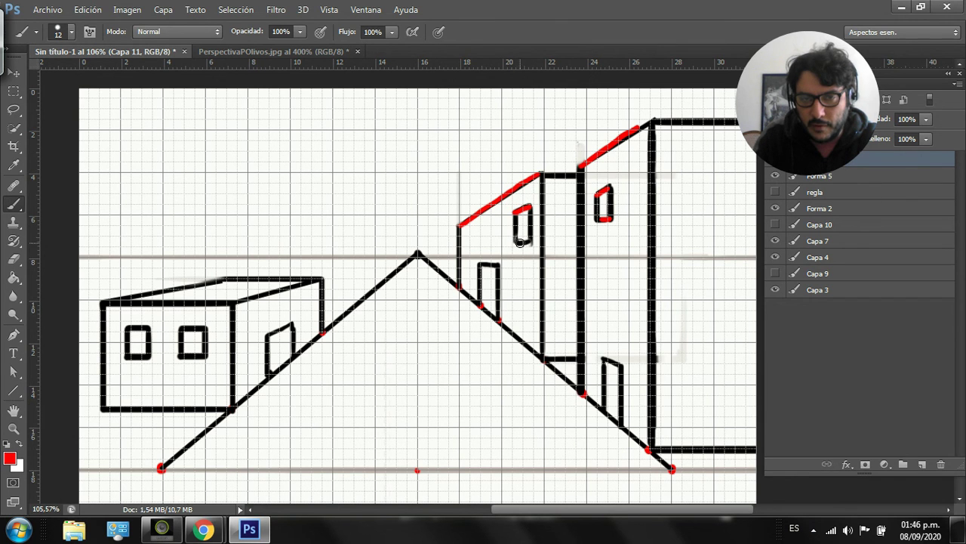
drag(479, 265, 499, 267)
drag(480, 305, 496, 320)
drag(606, 413, 616, 423)
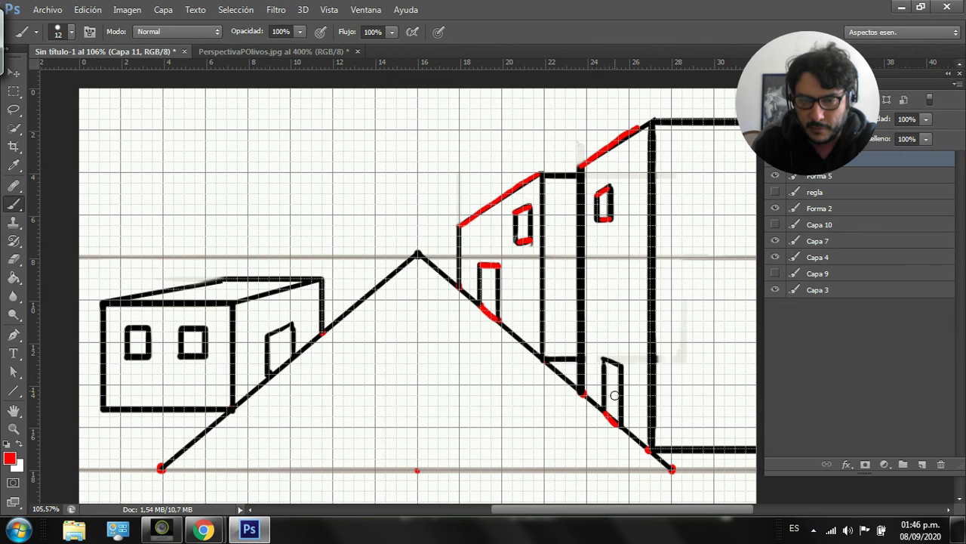
drag(604, 360, 621, 369)
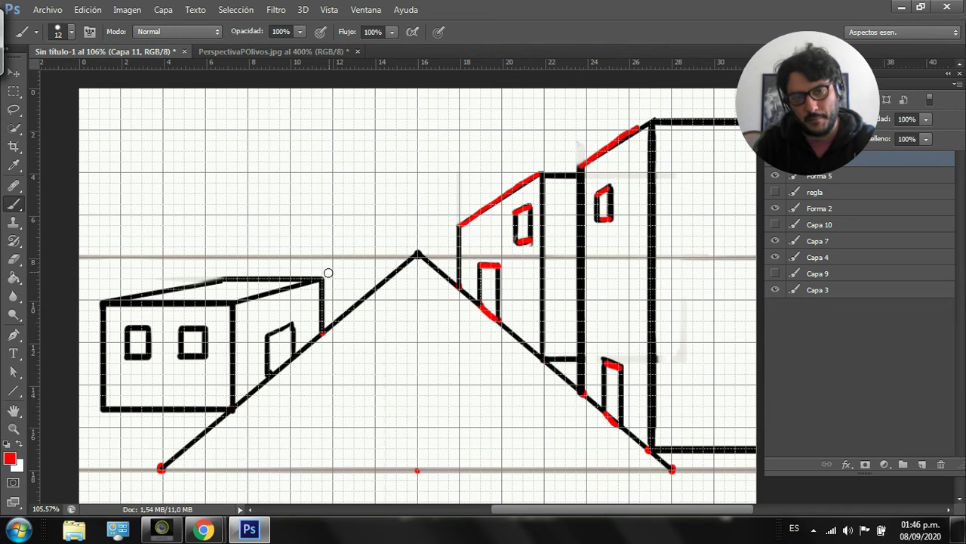
- Undo the red strokes traced over the roof, window and door edges
key(ctrl+alt+z)
key(ctrl+alt+z)
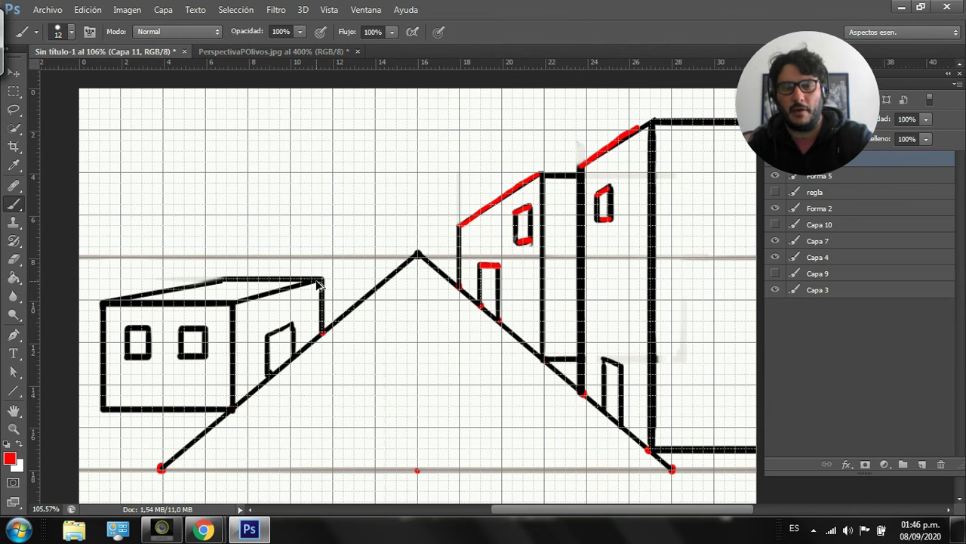
key(ctrl+alt+z)
key(ctrl+alt+z)
key(ctrl+alt+z)
key(ctrl+alt+z)
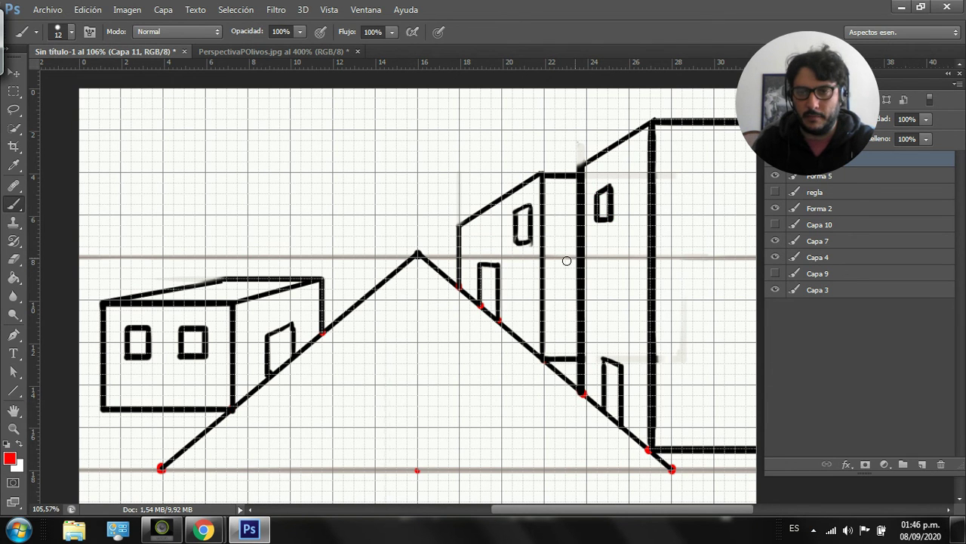
- Add another new layer and select the three buildings' receding side walls with the Quick Selection tool, leaving out their doors and windows
click(922, 467)
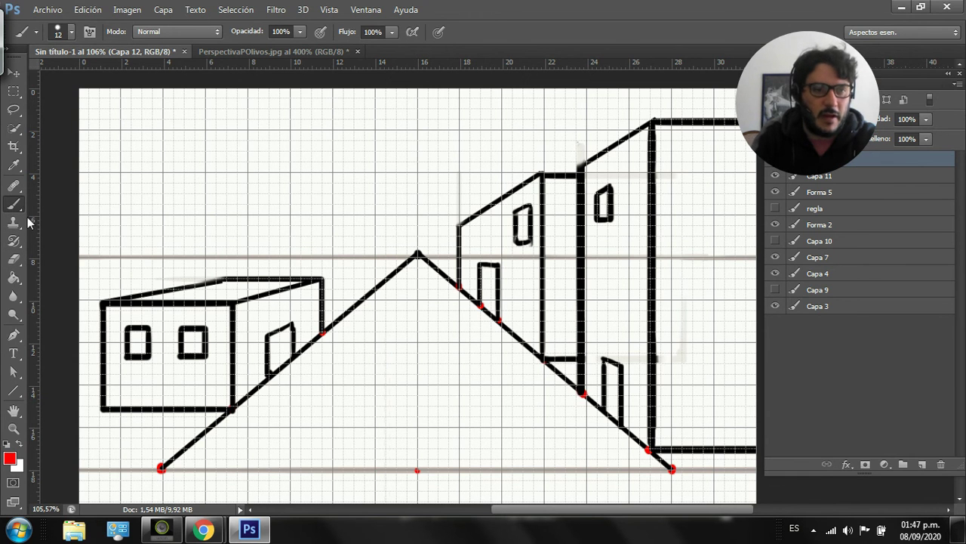
click(13, 277)
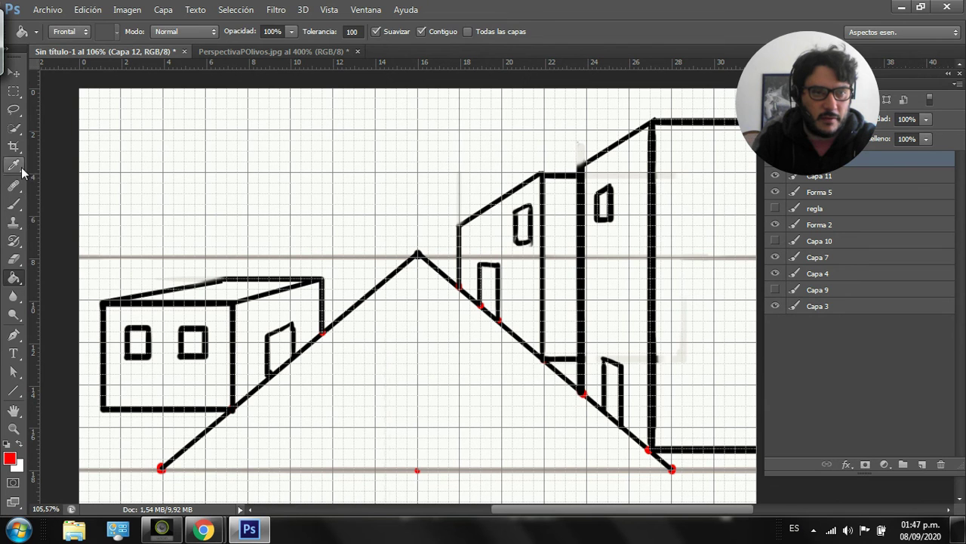
click(16, 129)
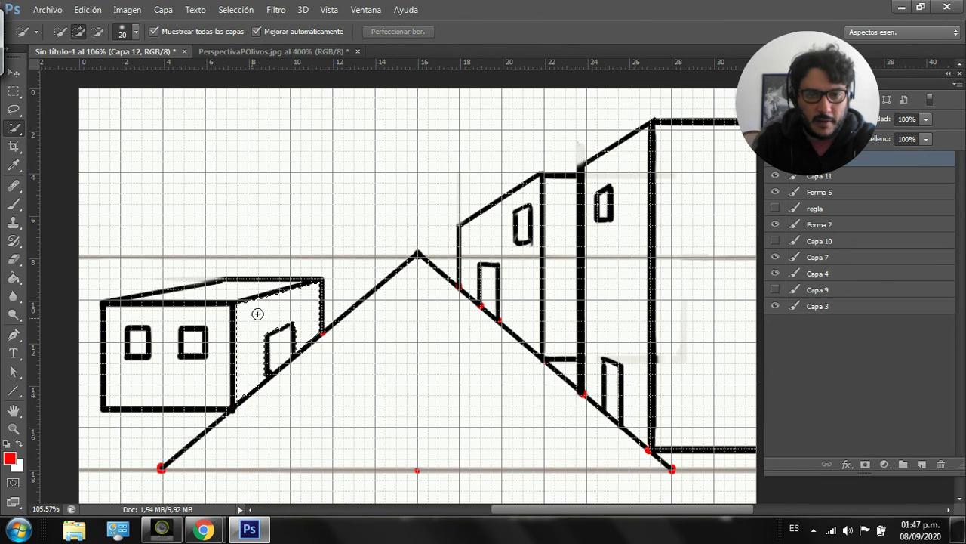
click(502, 249)
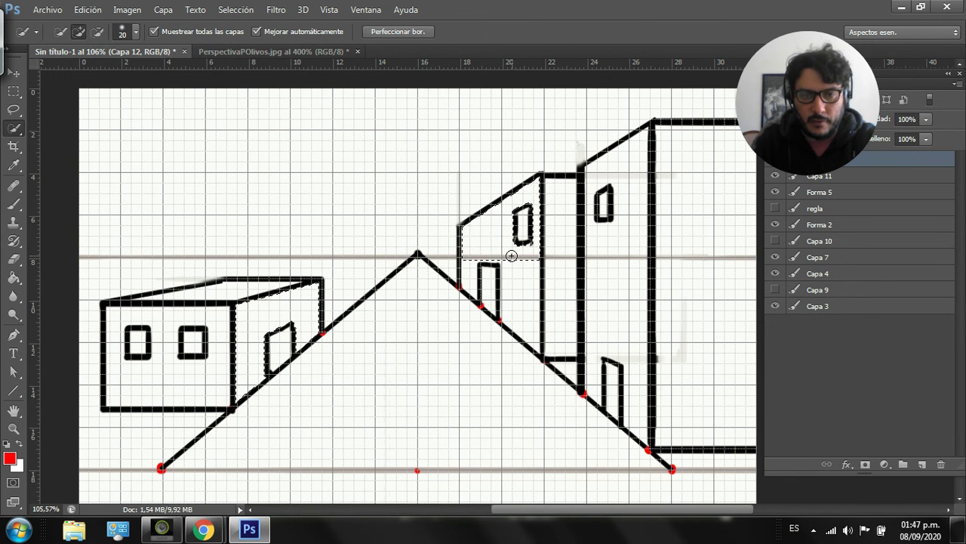
click(613, 250)
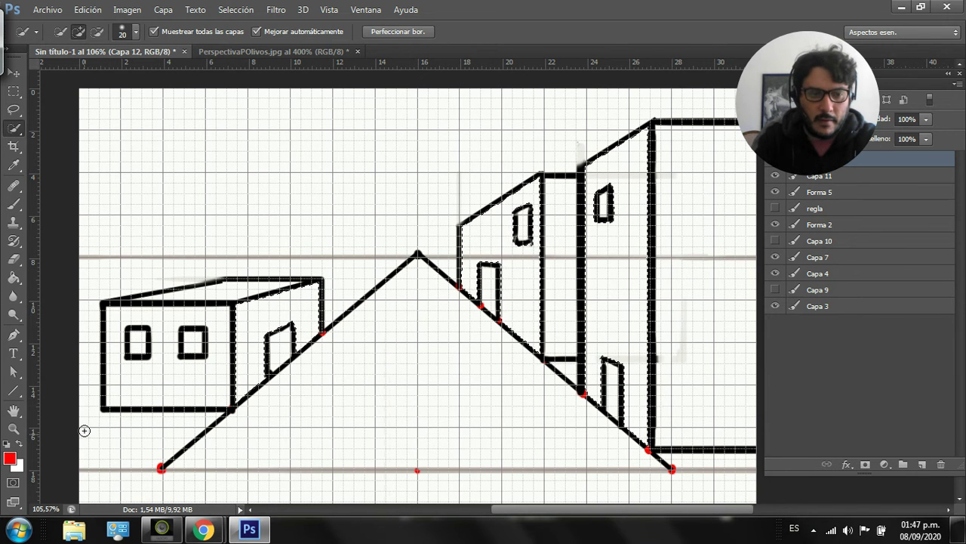
- Set the foreground colour to a muted greyish lavender and fill the selected side walls with the Paint Bucket
click(13, 459)
mouse_move(283, 280)
mouse_down()
mouse_move(267, 236)
mouse_move(242, 266)
mouse_move(267, 293)
mouse_move(285, 288)
mouse_up()
drag(419, 230, 418, 228)
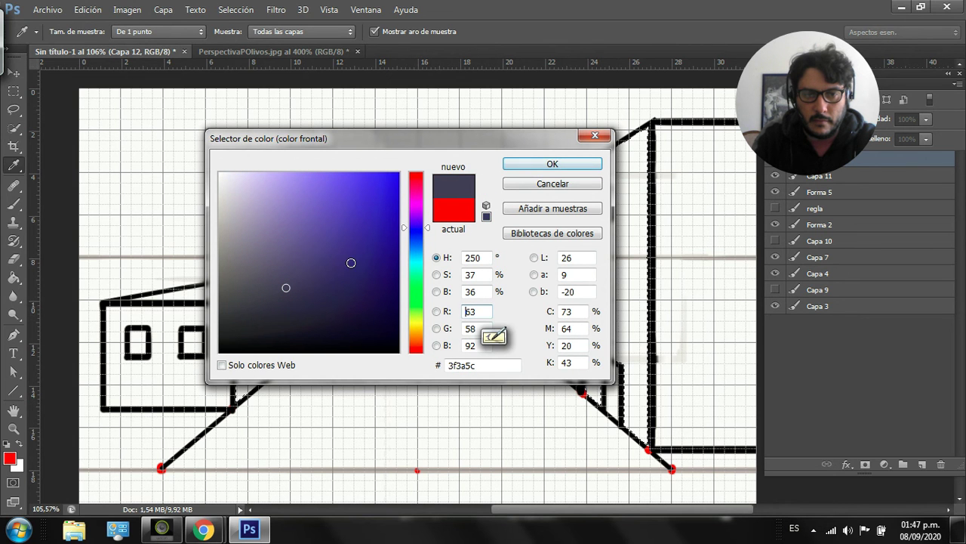
click(265, 228)
click(261, 222)
click(541, 167)
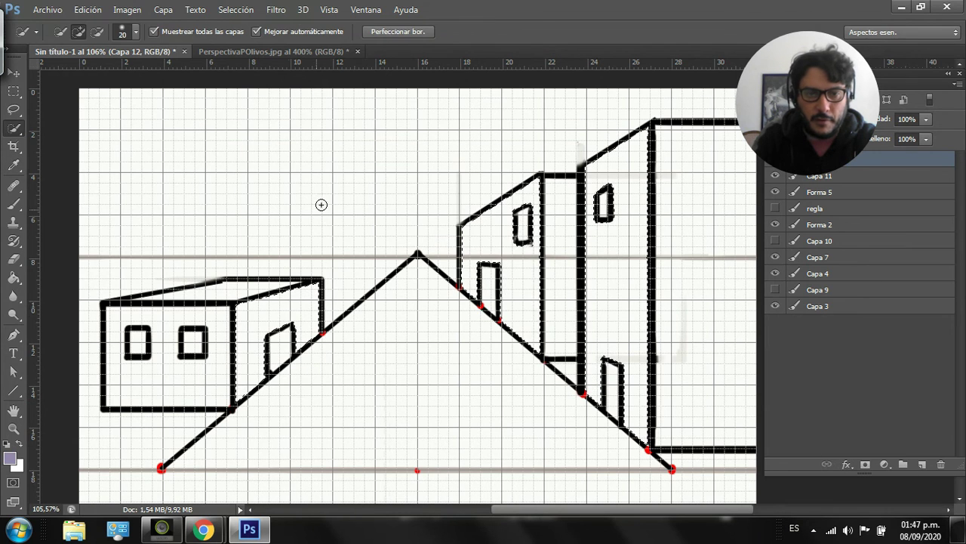
key(g)
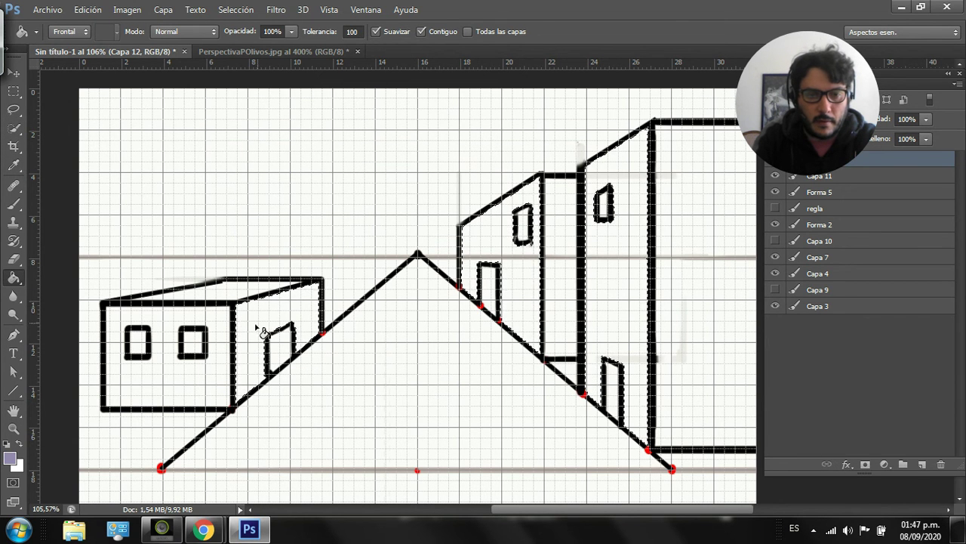
click(268, 325)
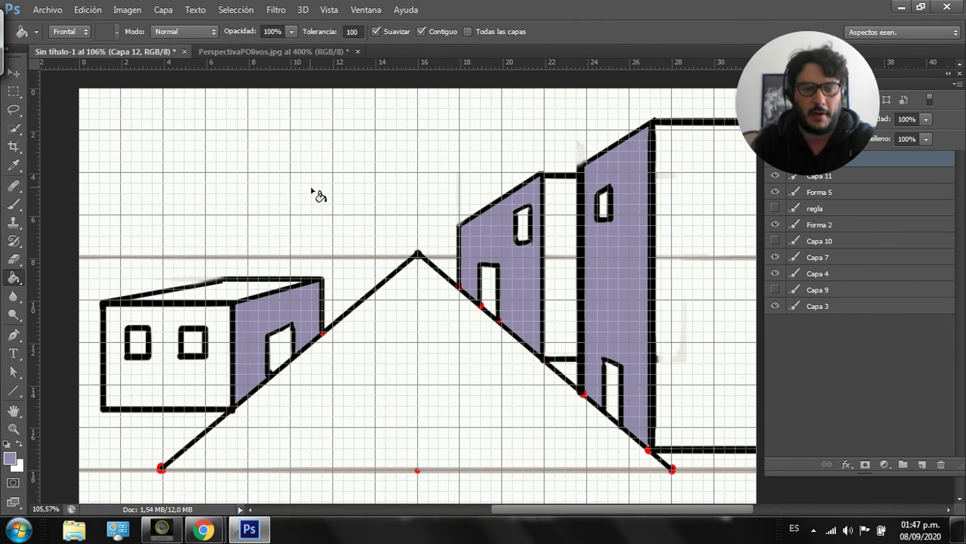
- Select the front walls of all three buildings with the Quick Selection tool
click(22, 204)
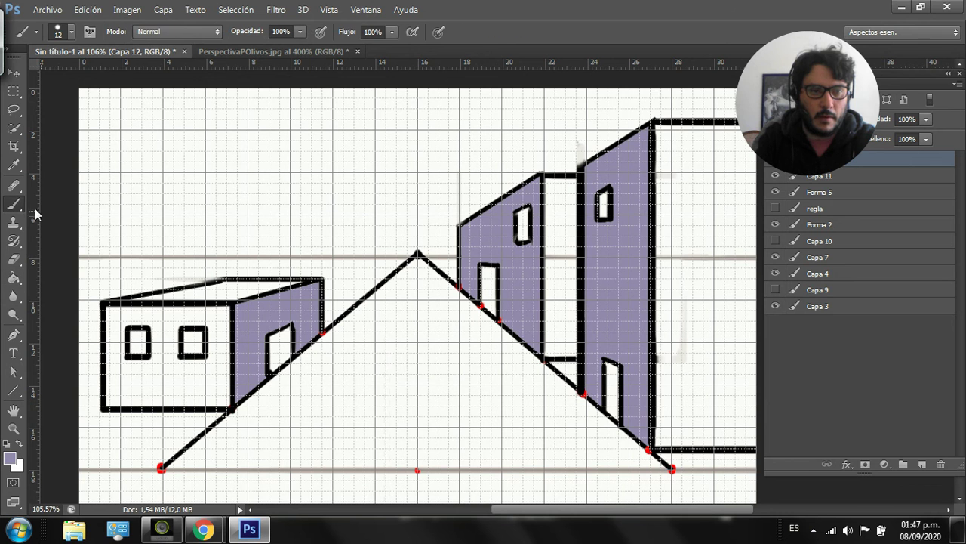
click(14, 128)
click(199, 379)
click(567, 304)
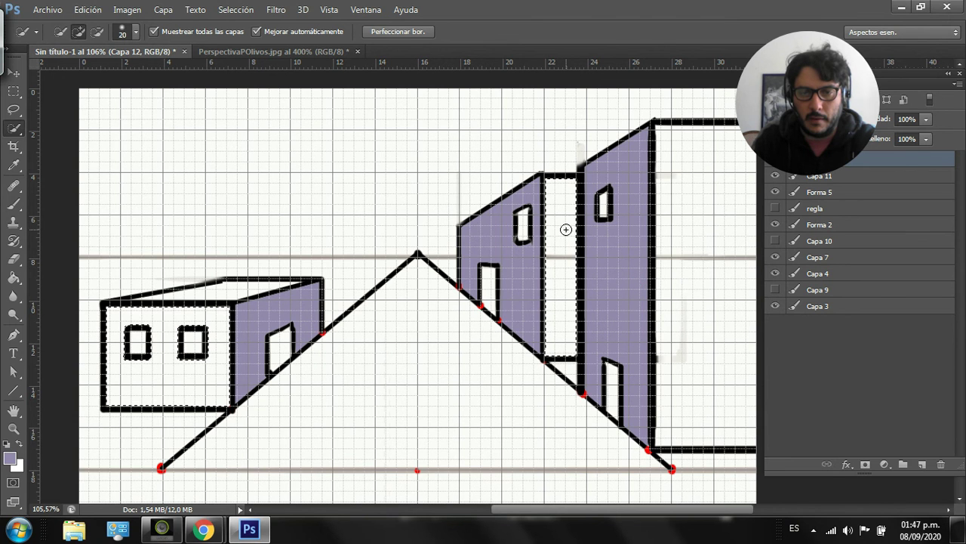
click(694, 248)
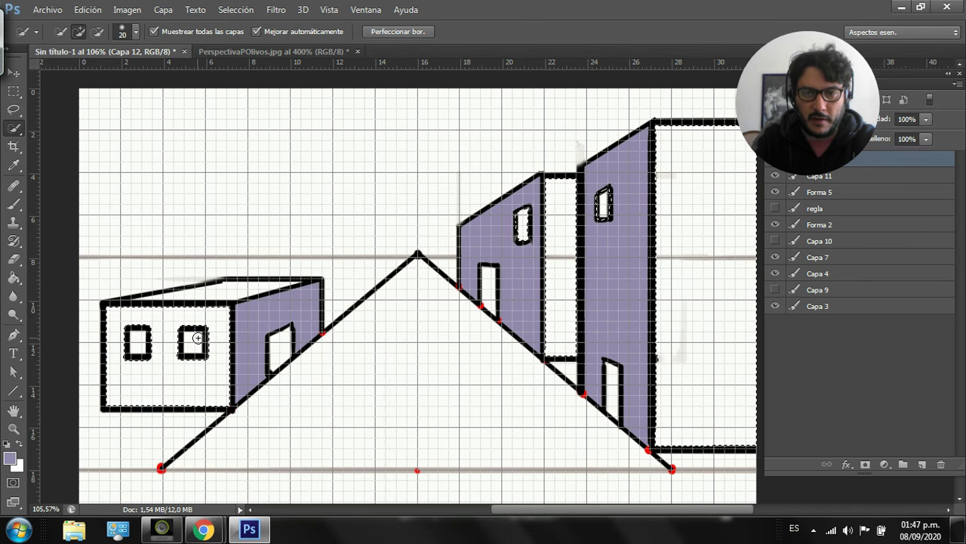
- Set the foreground colour to dark blue #150467 and fill the selected front walls with the Paint Bucket
click(9, 458)
drag(329, 277, 392, 280)
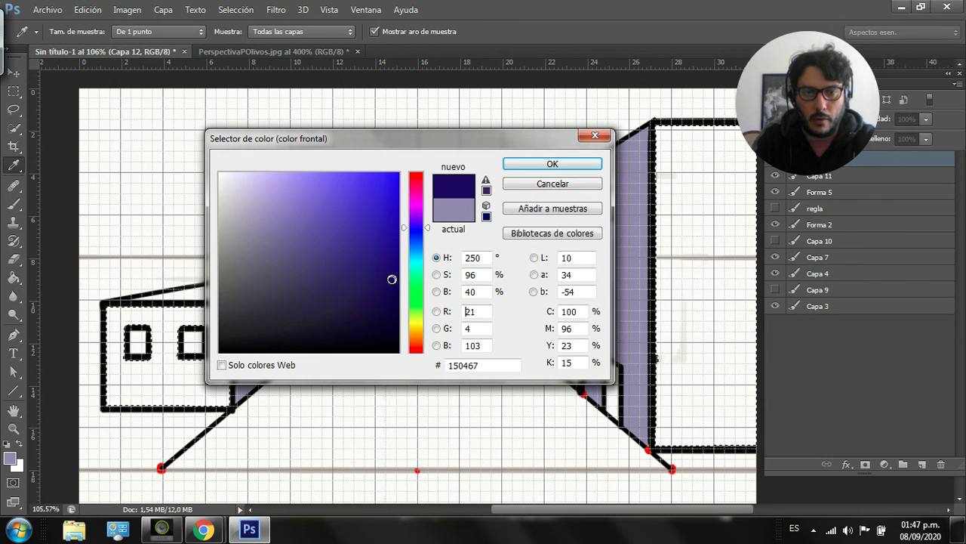
click(553, 164)
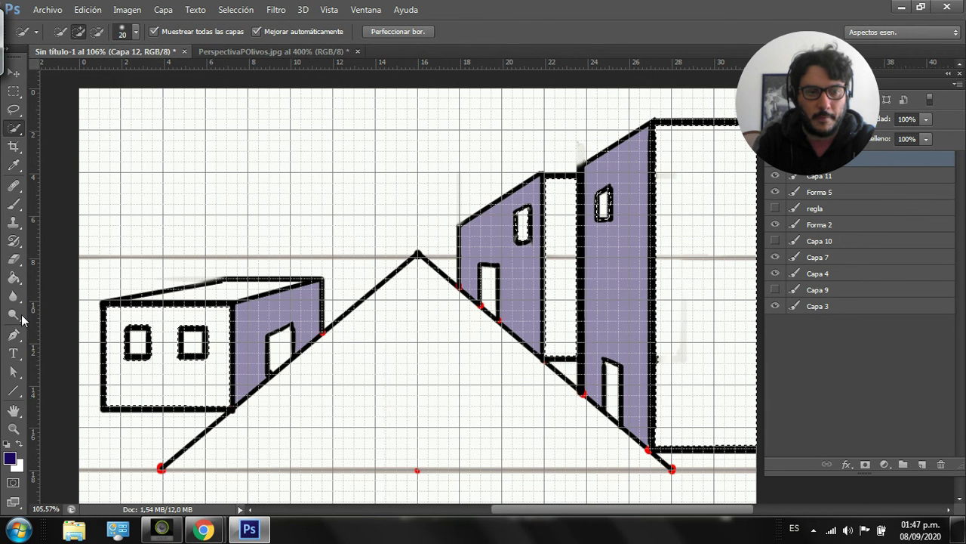
click(13, 277)
click(173, 365)
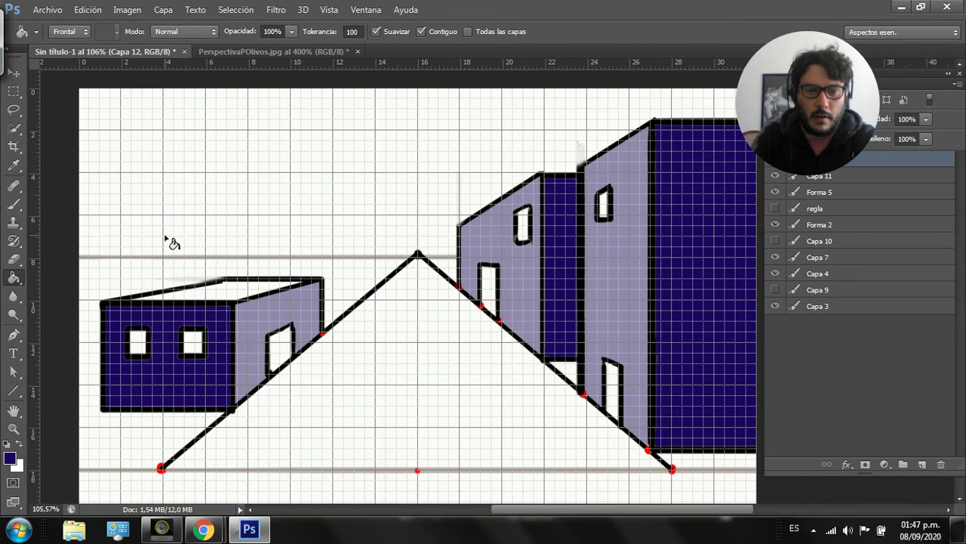
- Pick up the side walls' lavender as the foreground colour and change it to a lighter lavender
key(x)
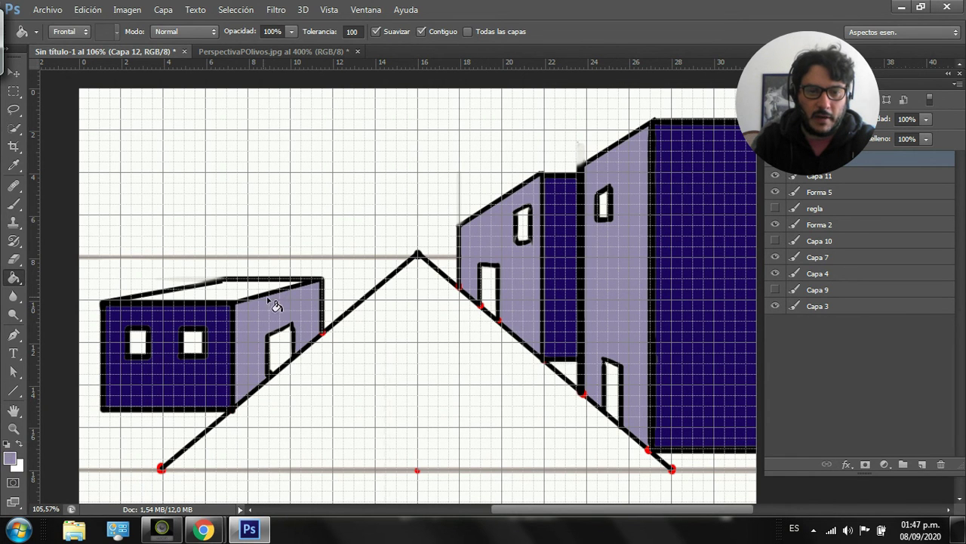
click(11, 459)
drag(261, 209, 258, 186)
click(556, 164)
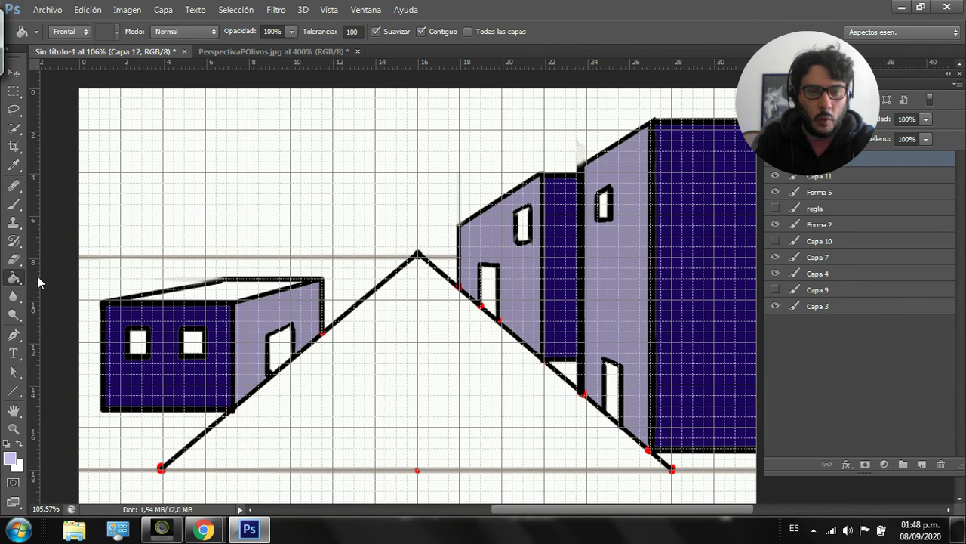
- Select the left building's roof, the three doors and the side-wall windows with the Quick Selection tool
click(16, 205)
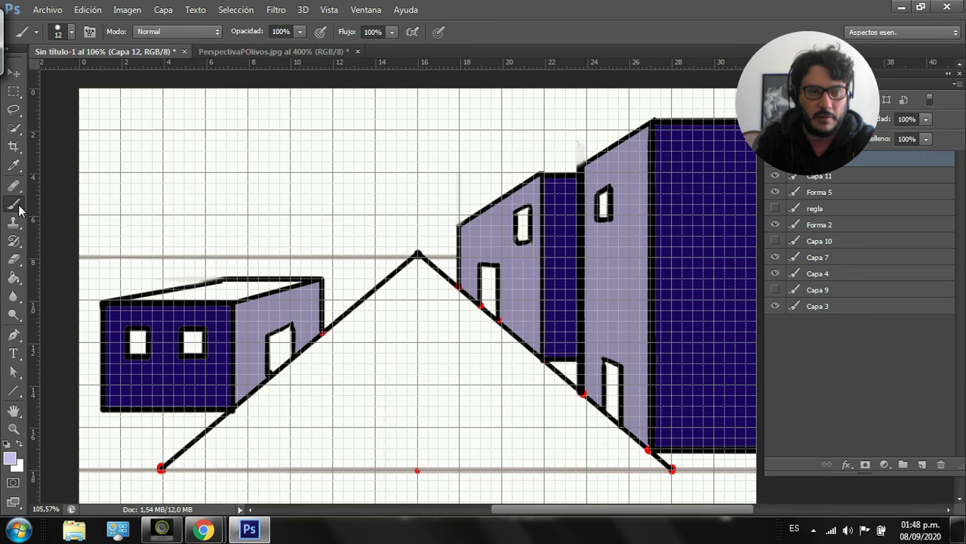
click(14, 127)
click(228, 292)
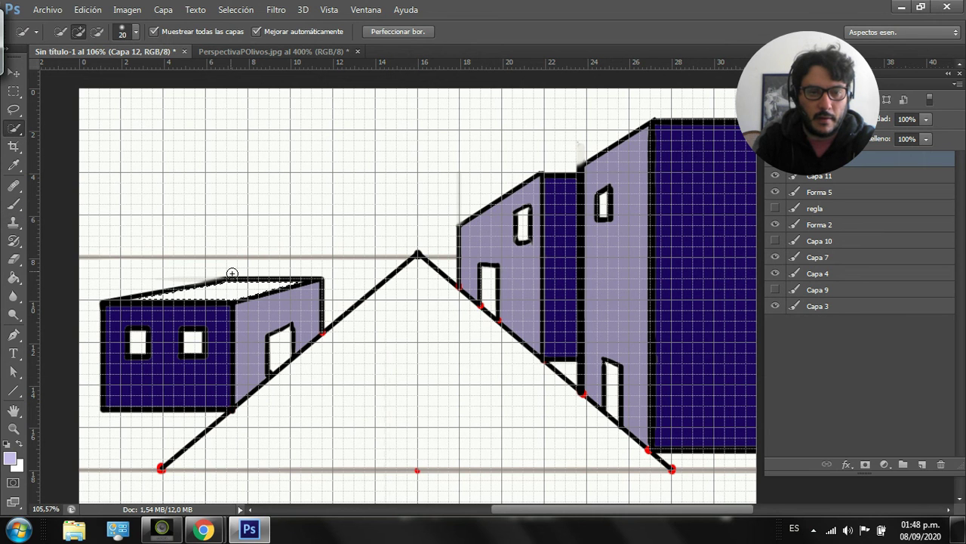
click(281, 348)
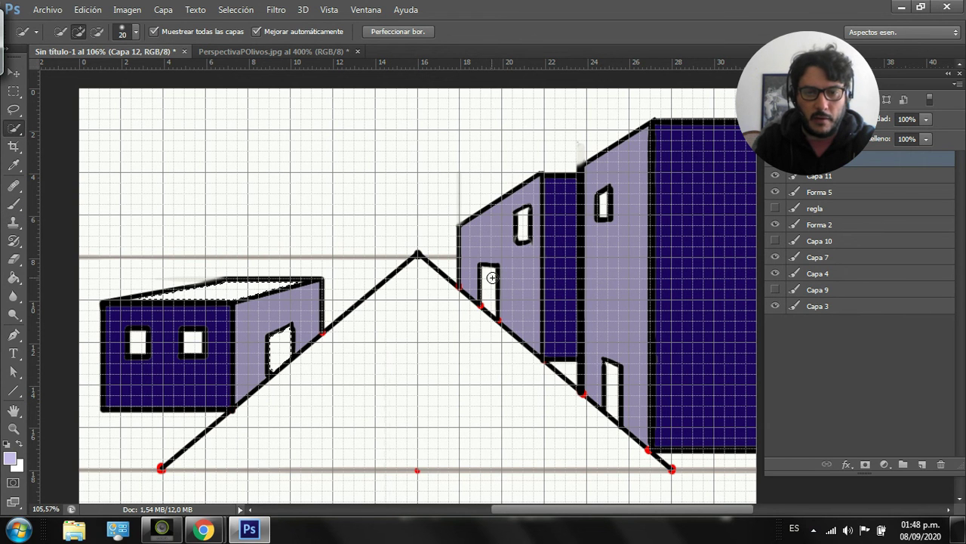
click(615, 372)
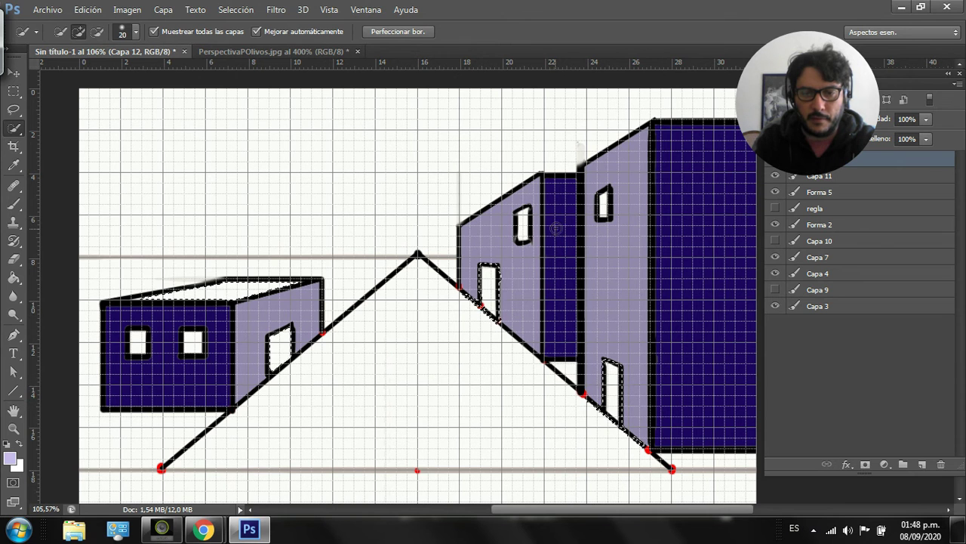
click(597, 207)
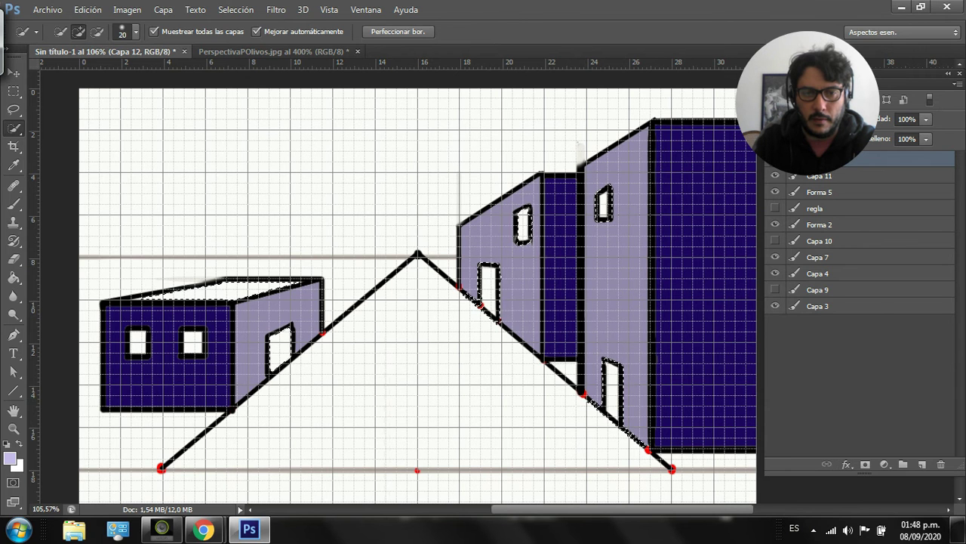
- Set the layer's blend mode to Multiply and fill the selected roof and doors with the lavender foreground colour
click(800, 119)
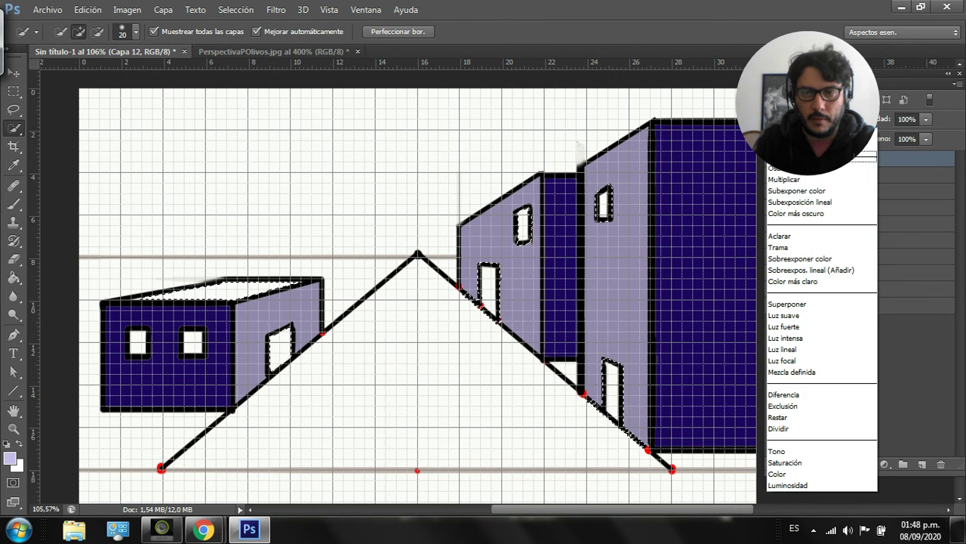
click(800, 180)
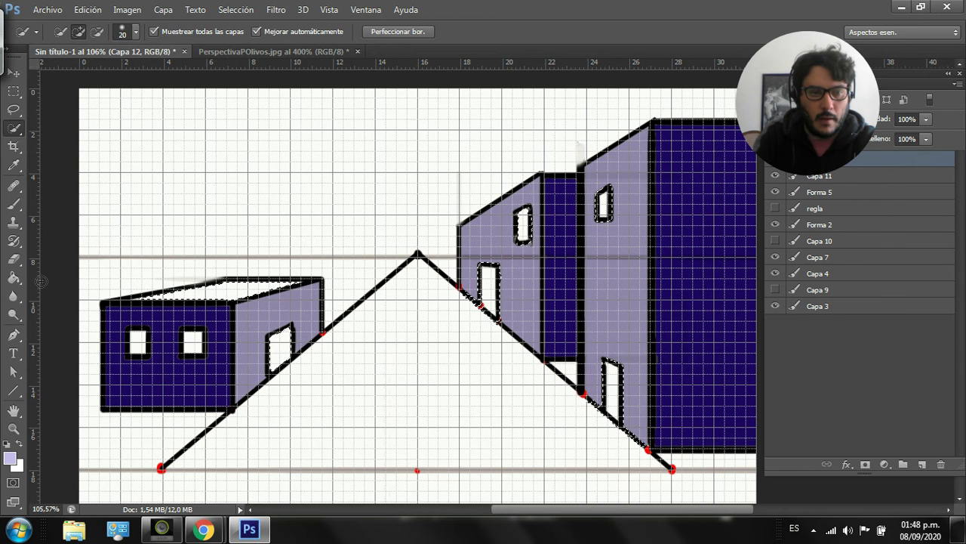
click(14, 277)
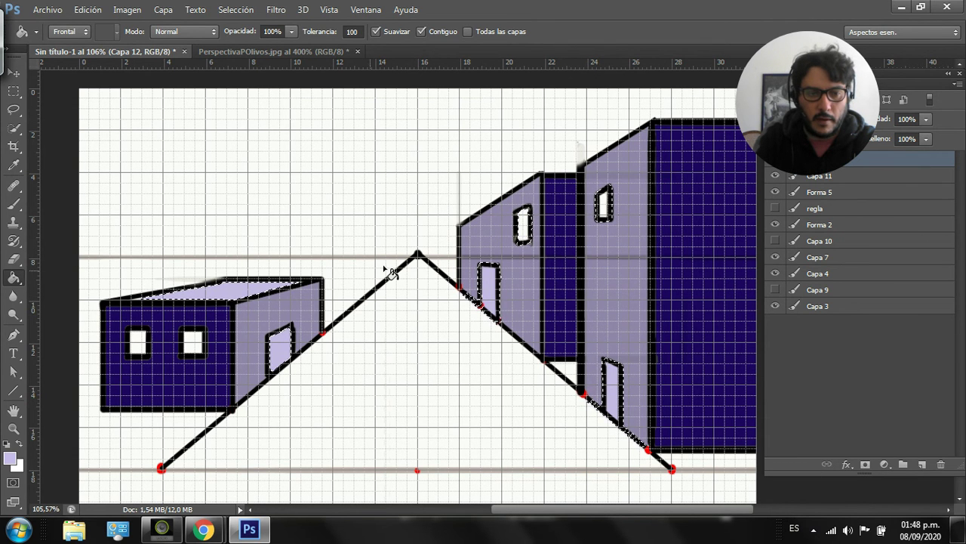
- Change the foreground colour to pale lavender #d9d4f2, fill the selected roof, doors and side-wall windows with it, and deselect
click(12, 459)
click(243, 185)
drag(244, 184, 241, 182)
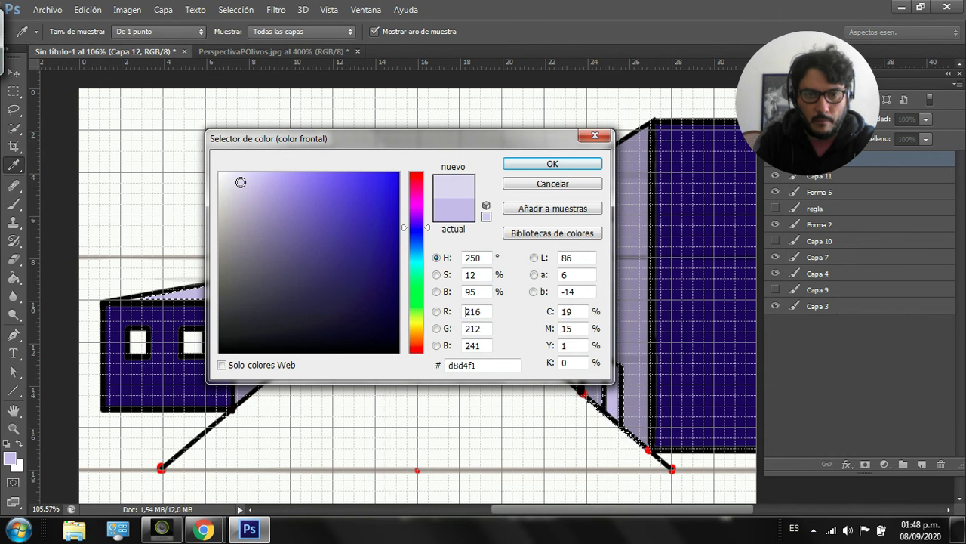
click(533, 163)
key(g)
click(285, 352)
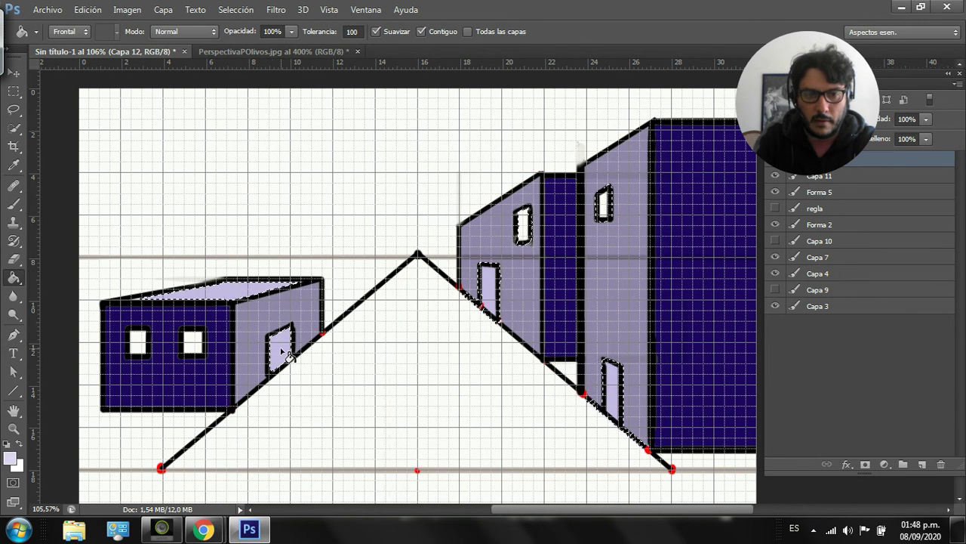
click(489, 286)
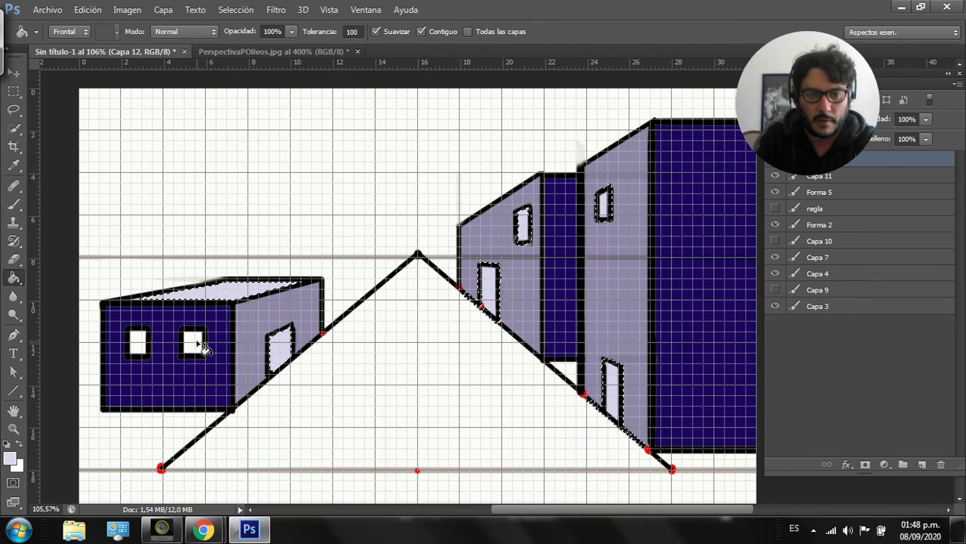
key(ctrl+d)
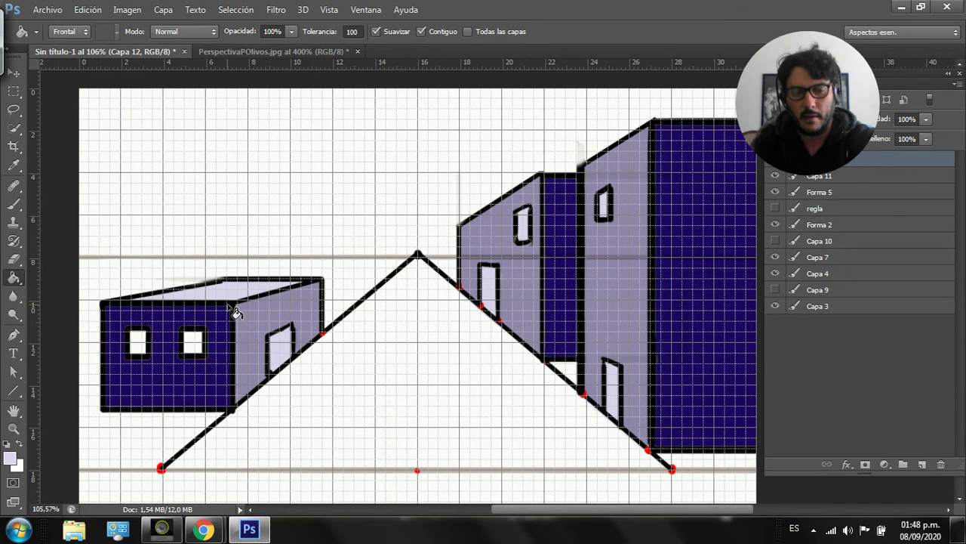
- Select the whole canvas and switch to the Quick Selection tool
key(ctrl+a)
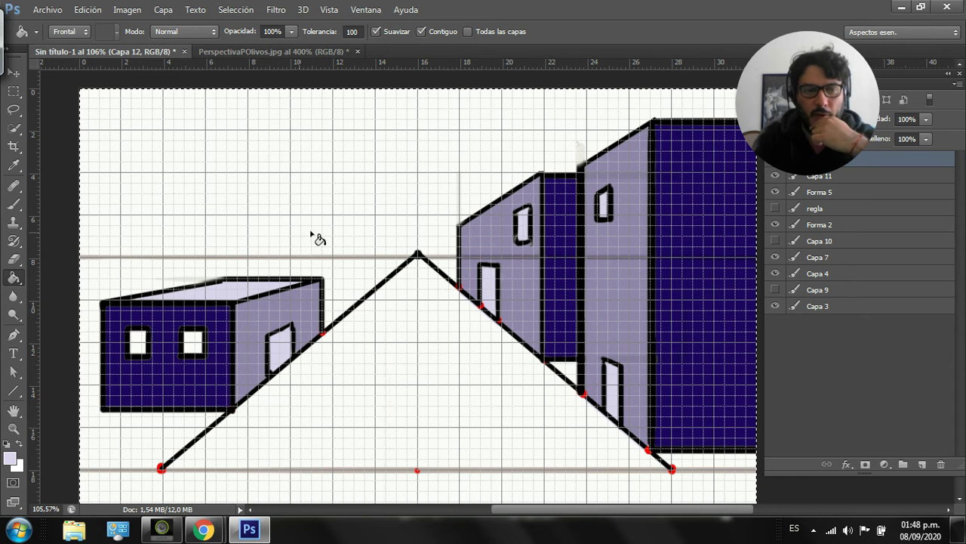
click(17, 204)
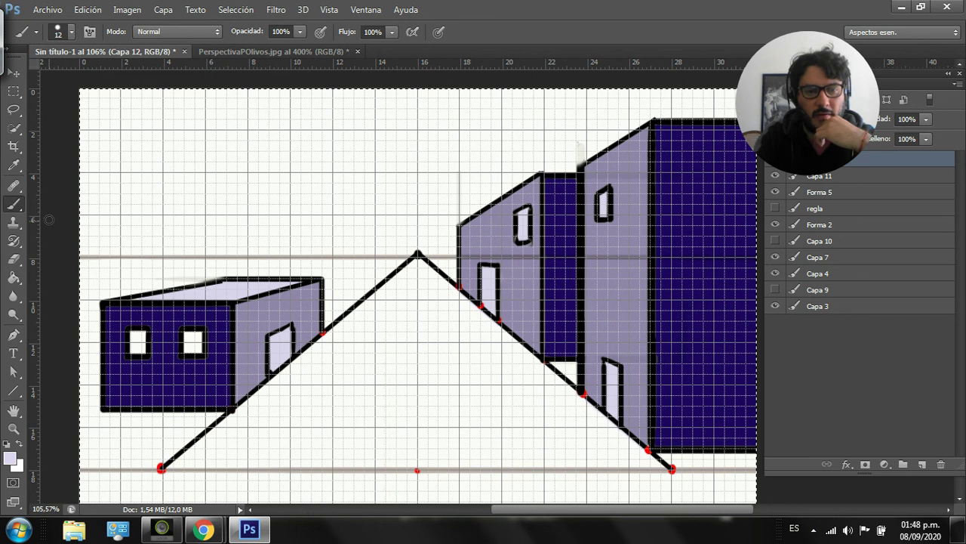
click(14, 127)
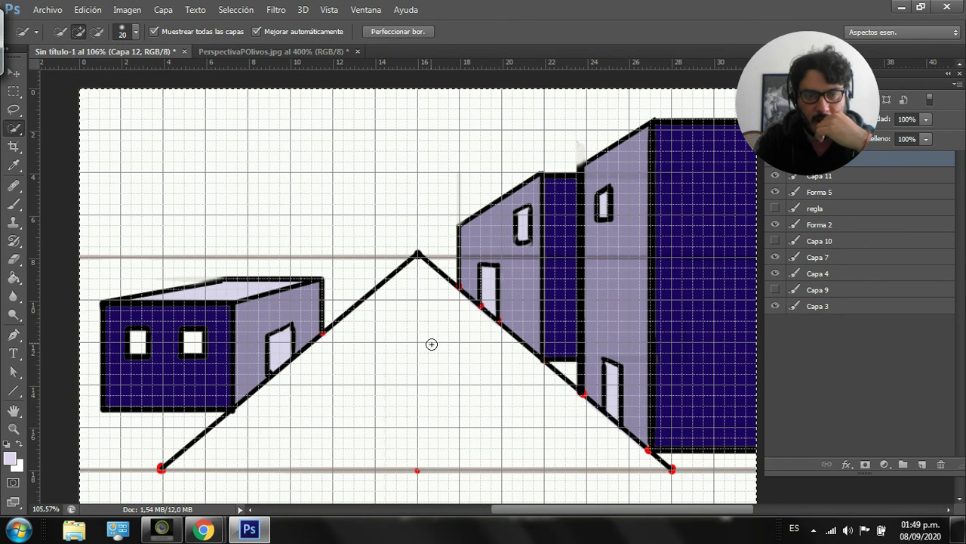
- Hide the grid over the drawing and clear the selection
click(304, 10)
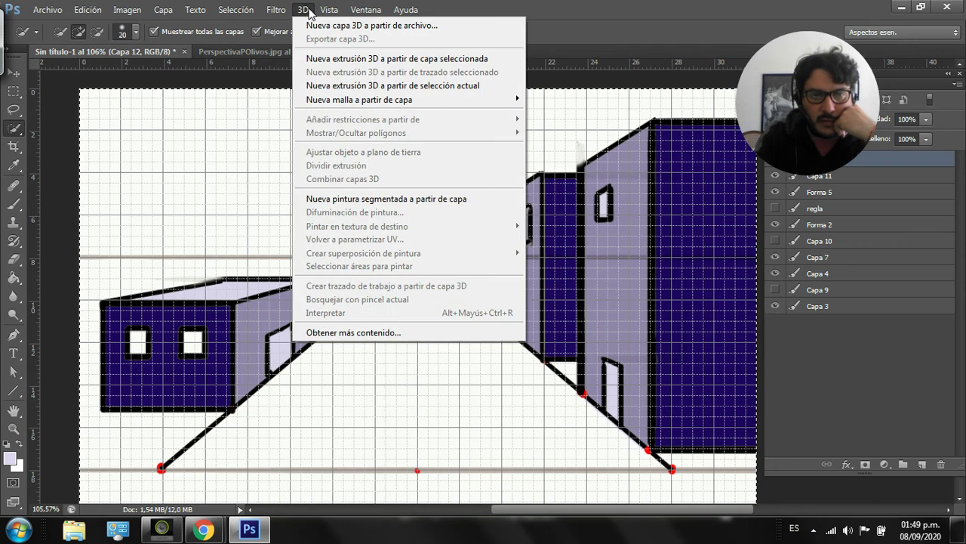
mouse_move(357, 12)
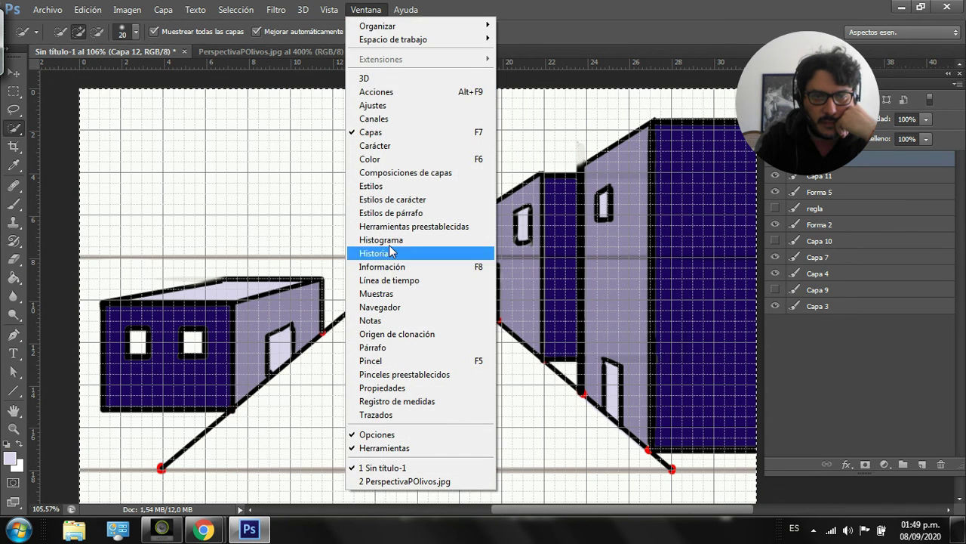
mouse_move(350, 219)
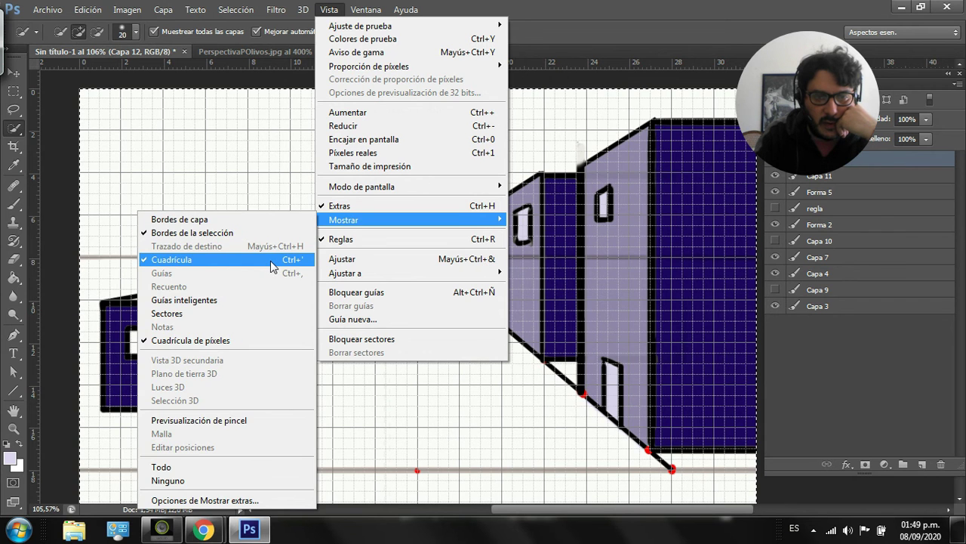
click(270, 260)
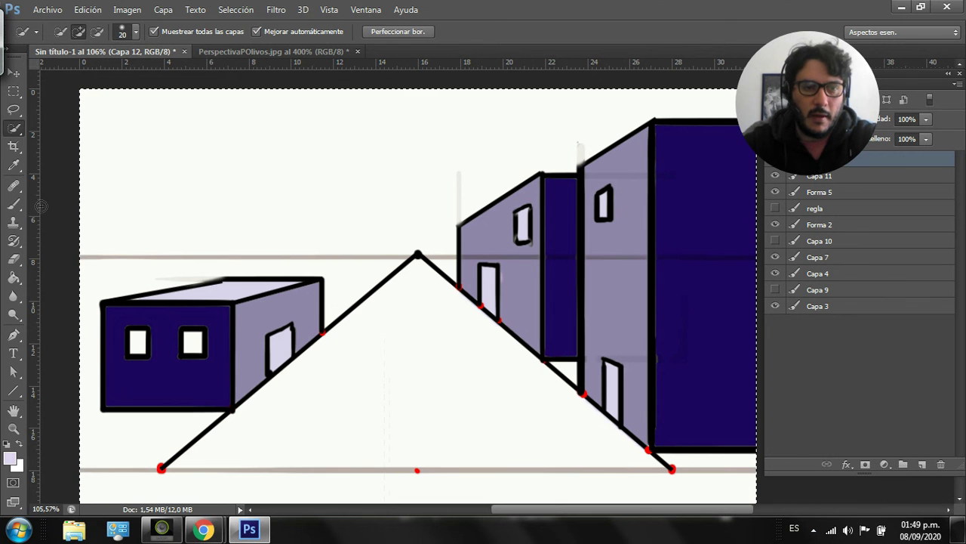
key(ctrl+d)
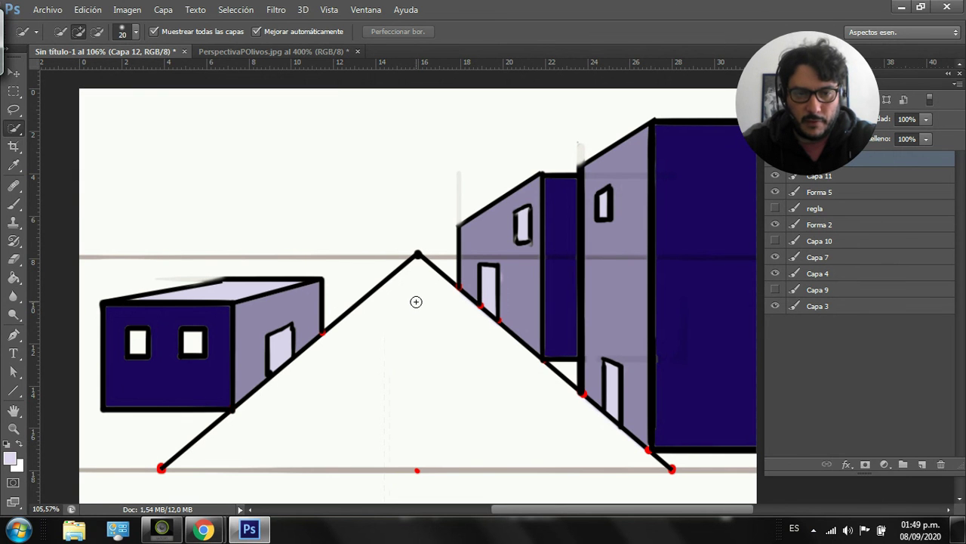
- Select the triangular road with the Quick Selection tool and set the foreground colour to very dark blue #1a162d
drag(410, 347, 421, 348)
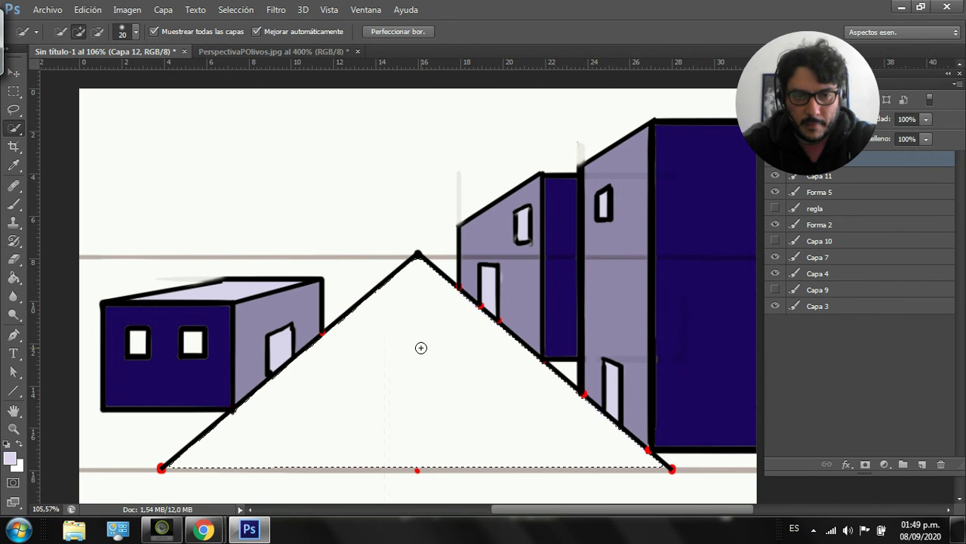
click(10, 458)
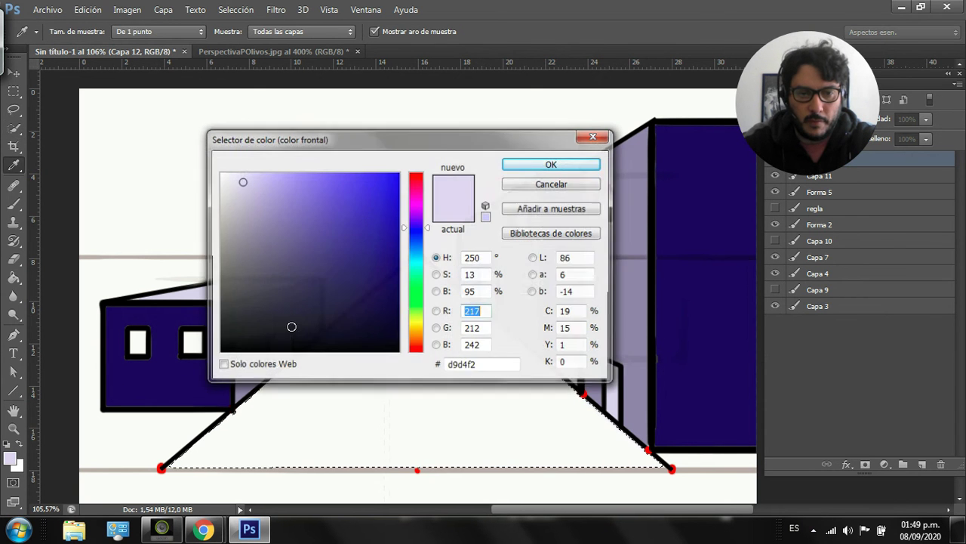
drag(364, 299, 311, 318)
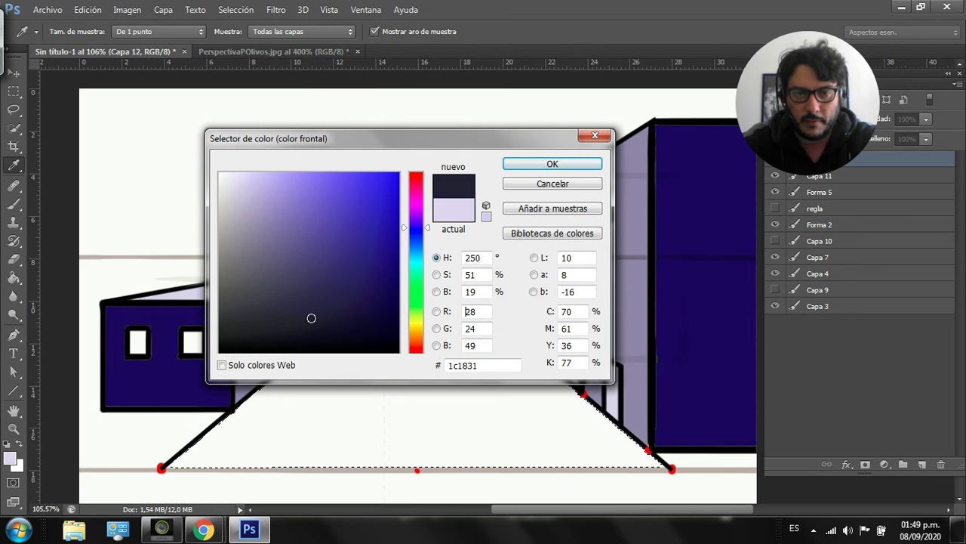
click(506, 161)
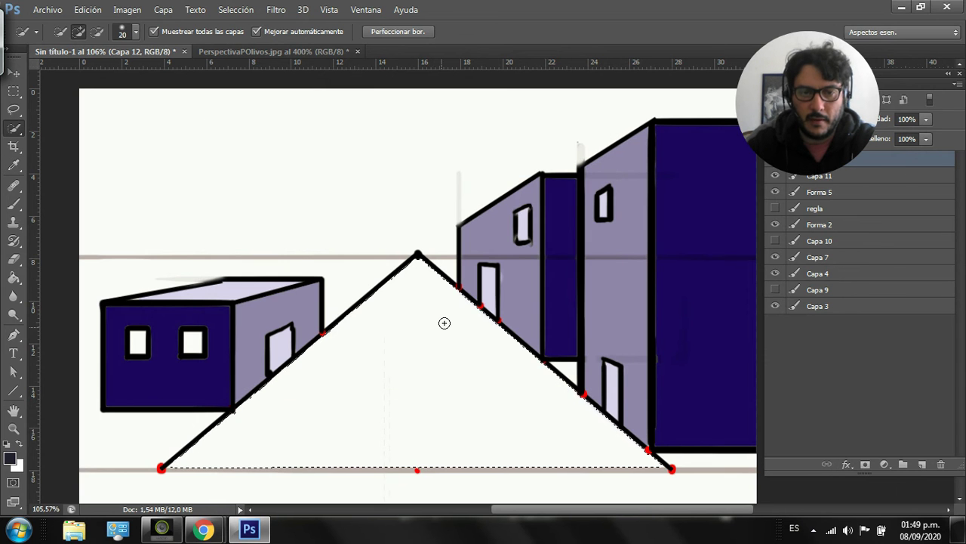
- Fill the selected road with the Paint Bucket and deselect it
click(15, 205)
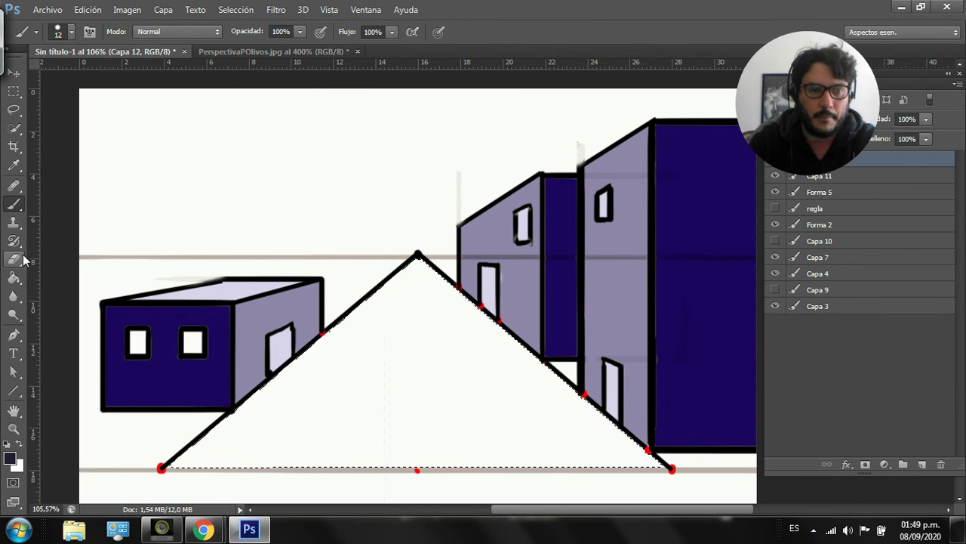
click(13, 277)
click(399, 364)
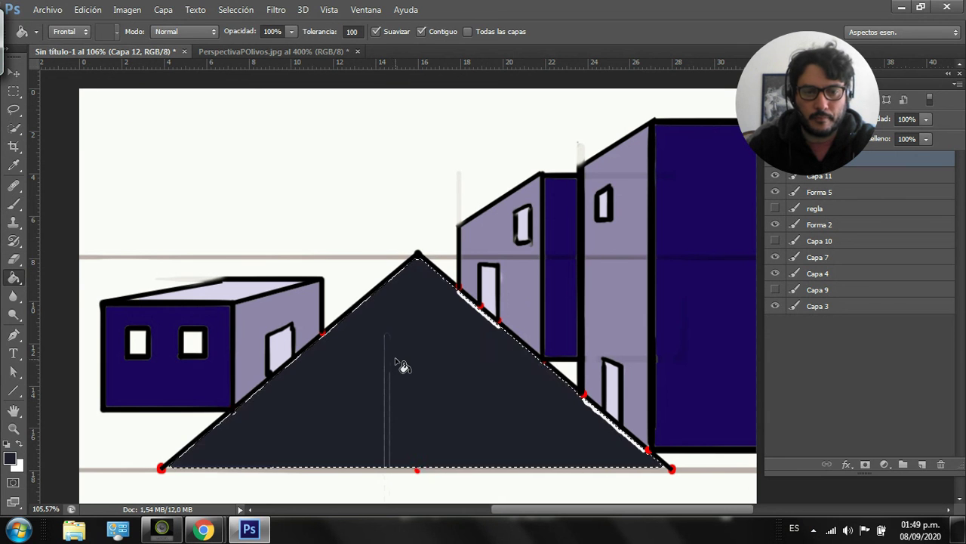
key(ctrl+d)
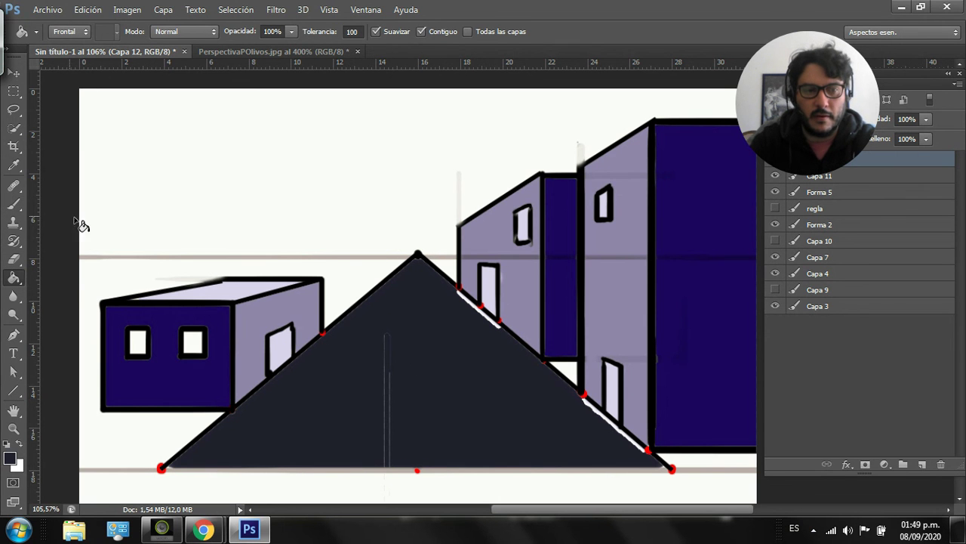
- Try the Normal blend mode on the fill layer and return it to Multiply
click(18, 202)
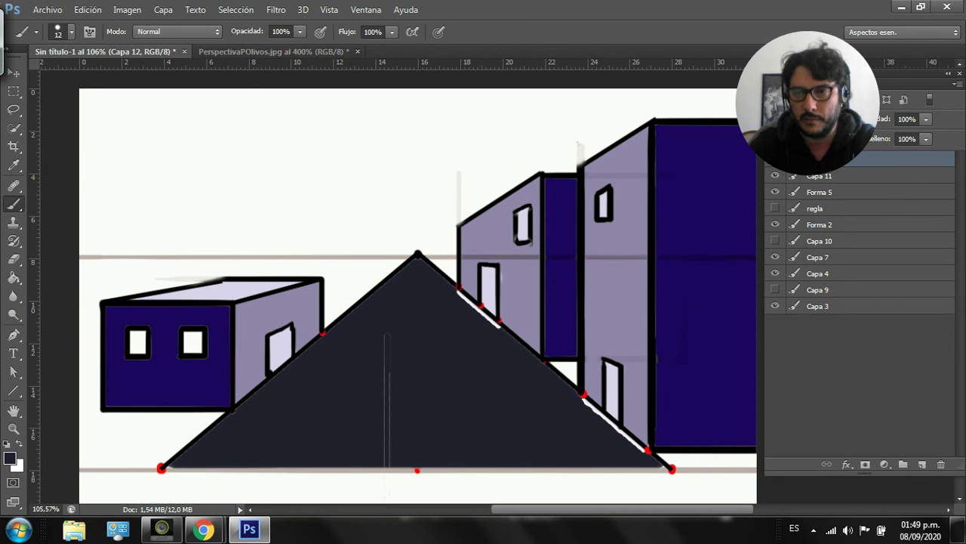
click(800, 118)
key(Return)
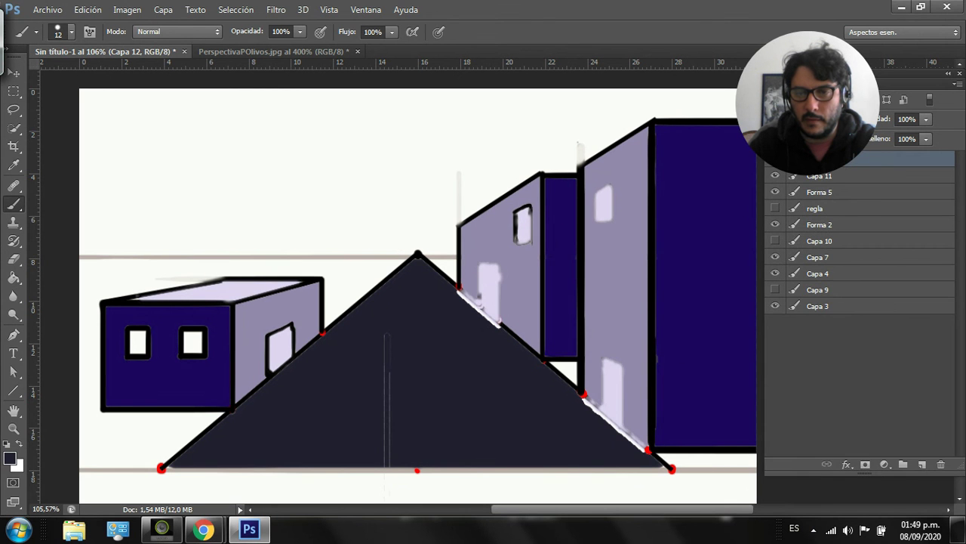
click(800, 118)
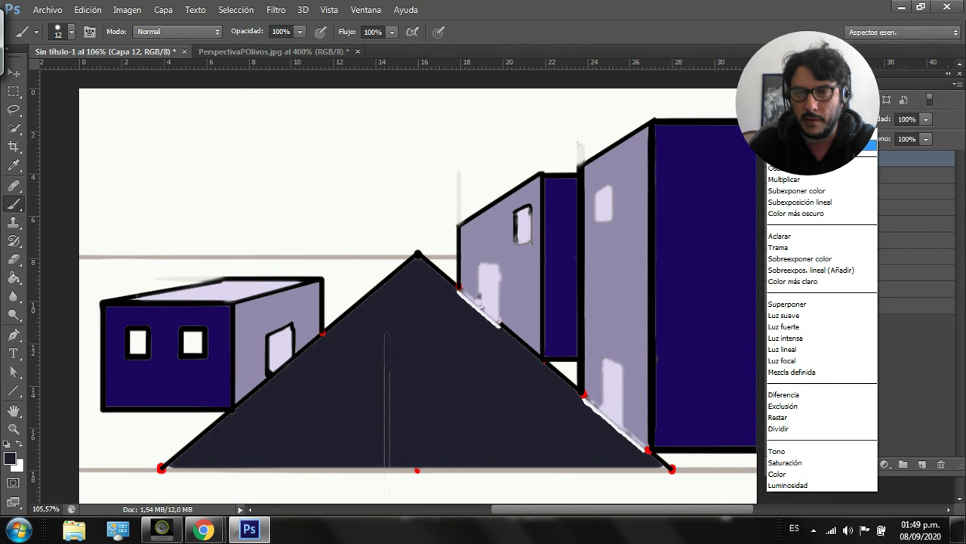
click(808, 179)
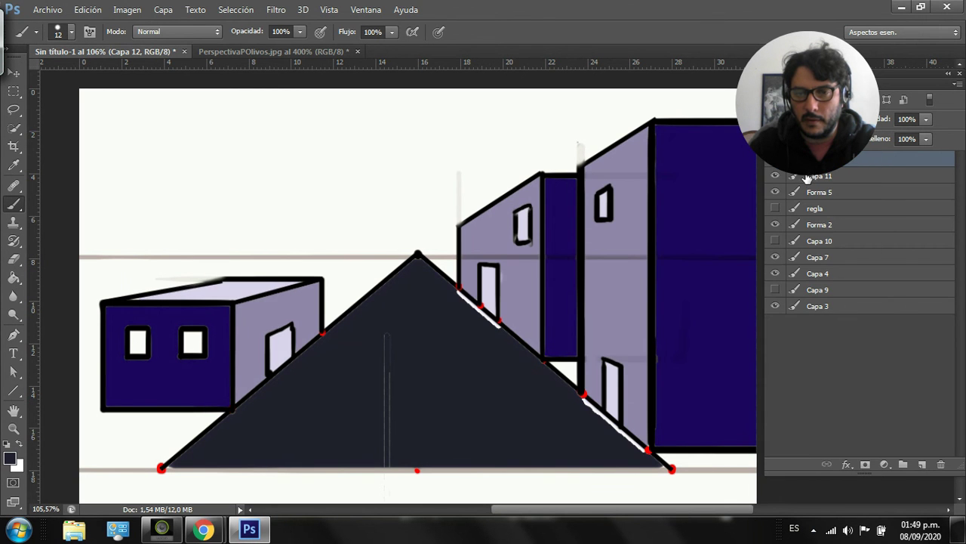
- Add a new layer and brush the dark road colour over the white gaps along the road's right edge
click(921, 464)
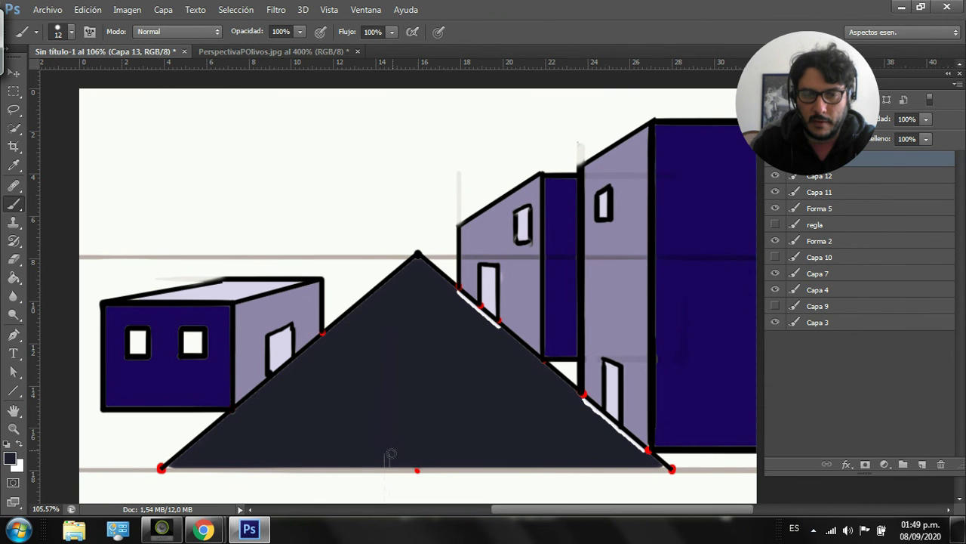
drag(456, 290, 655, 456)
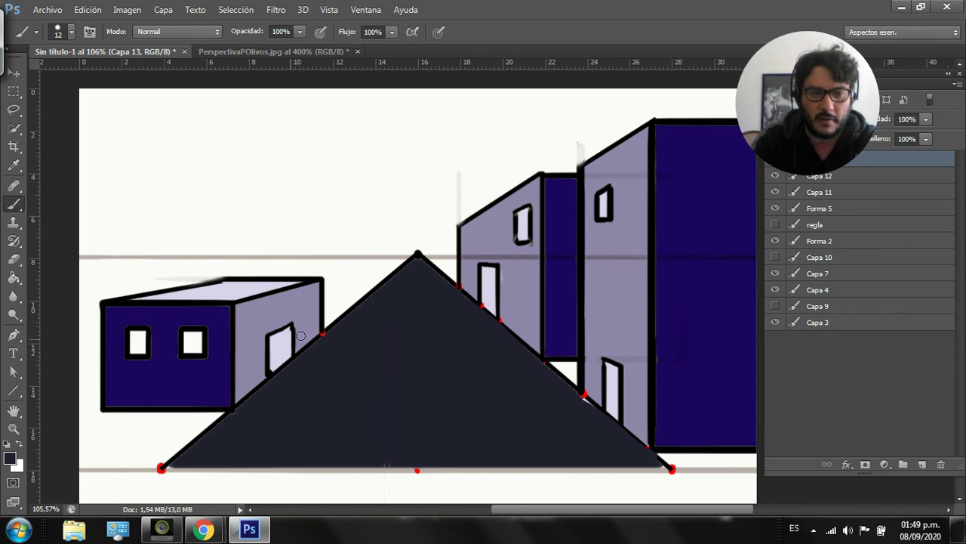
- Shift the foreground colour's hue to yellow, test it with a dab on the road, and set the colour to bright yellow #fde200
click(10, 457)
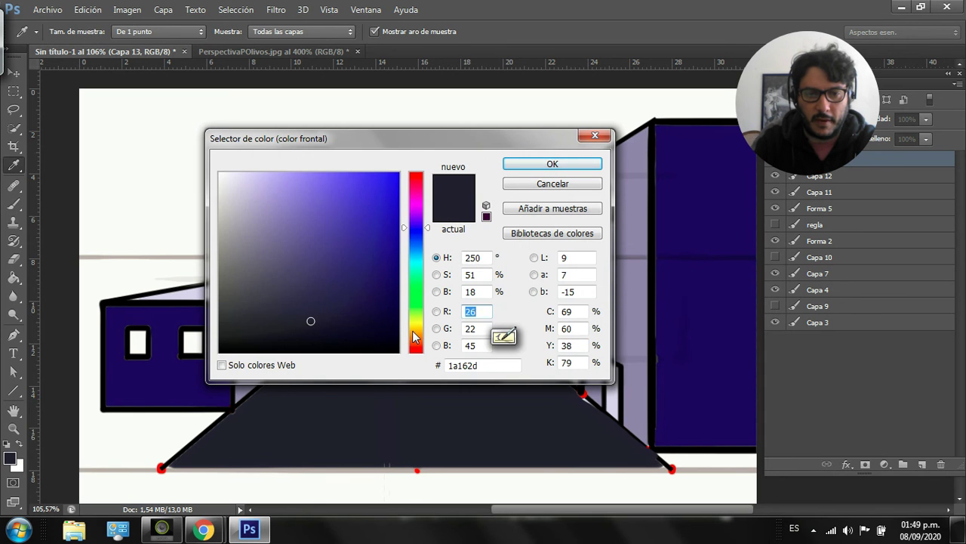
drag(413, 337, 413, 326)
click(552, 163)
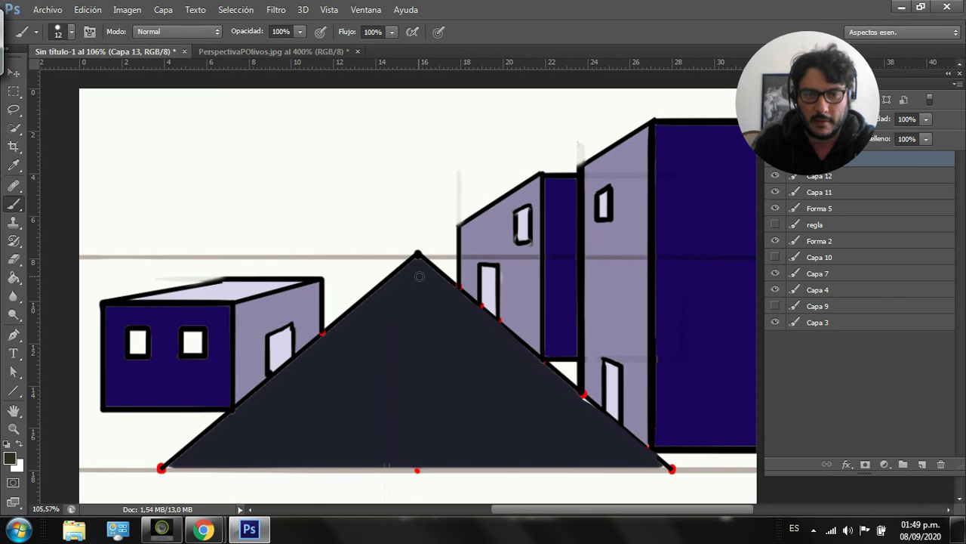
click(419, 274)
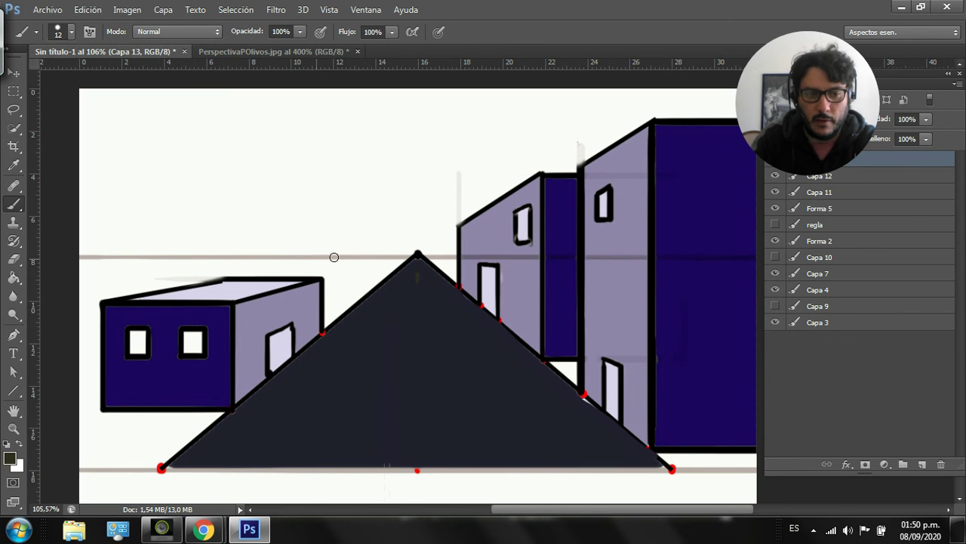
click(13, 460)
click(395, 181)
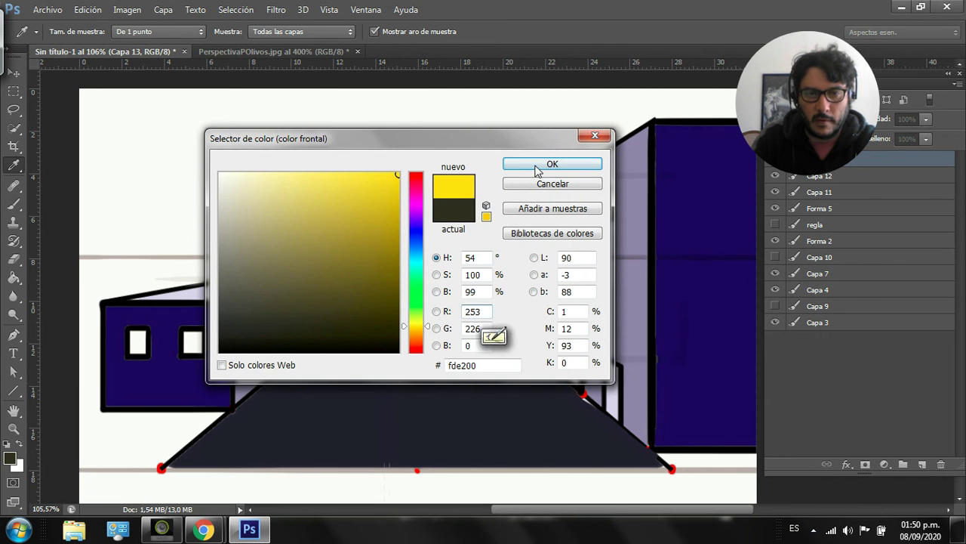
key(Return)
- Paint four yellow centre-line dashes on the road, growing larger toward the viewer, and trim their right edges with the Eraser
mouse_move(418, 276)
mouse_down()
mouse_move(418, 371)
mouse_move(421, 345)
mouse_up()
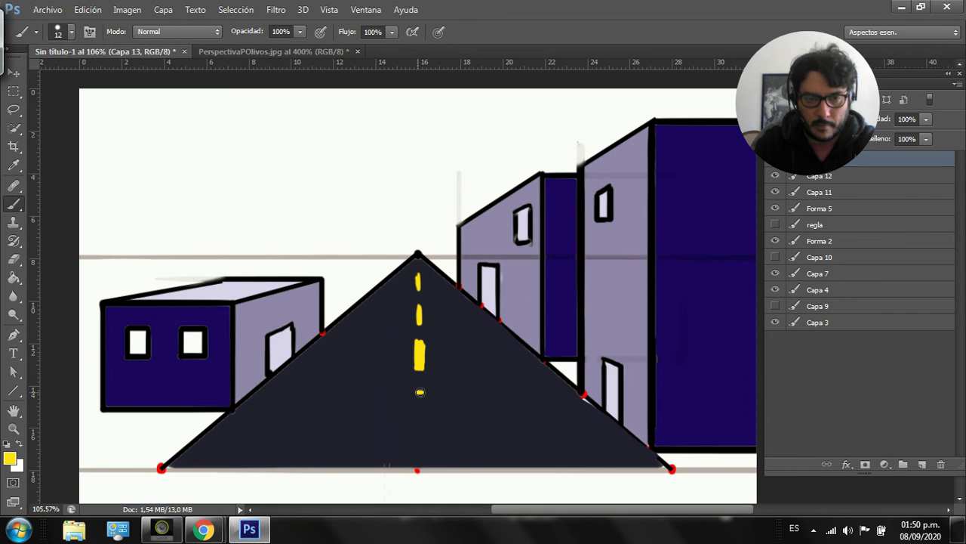
mouse_move(420, 392)
mouse_down()
mouse_move(422, 422)
mouse_move(421, 412)
mouse_up()
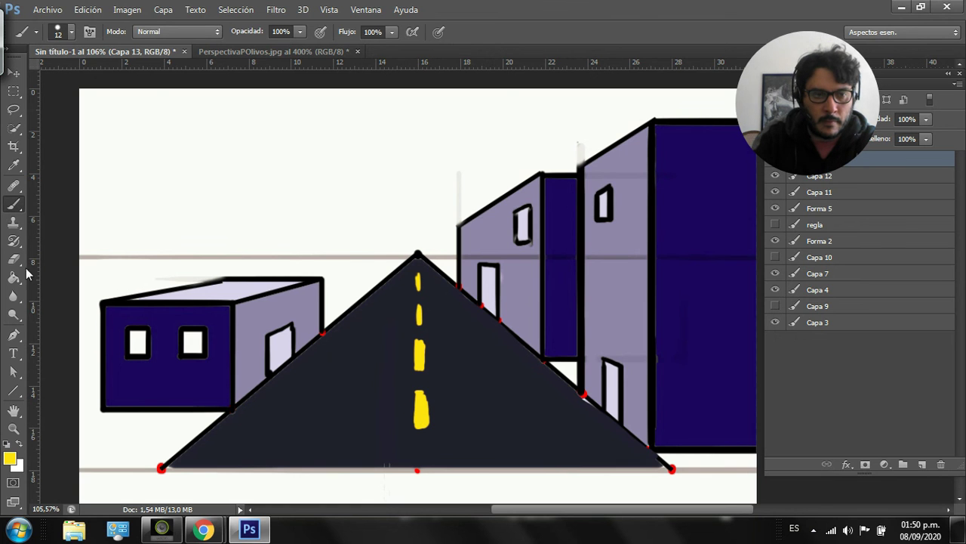
click(13, 259)
drag(433, 347, 436, 427)
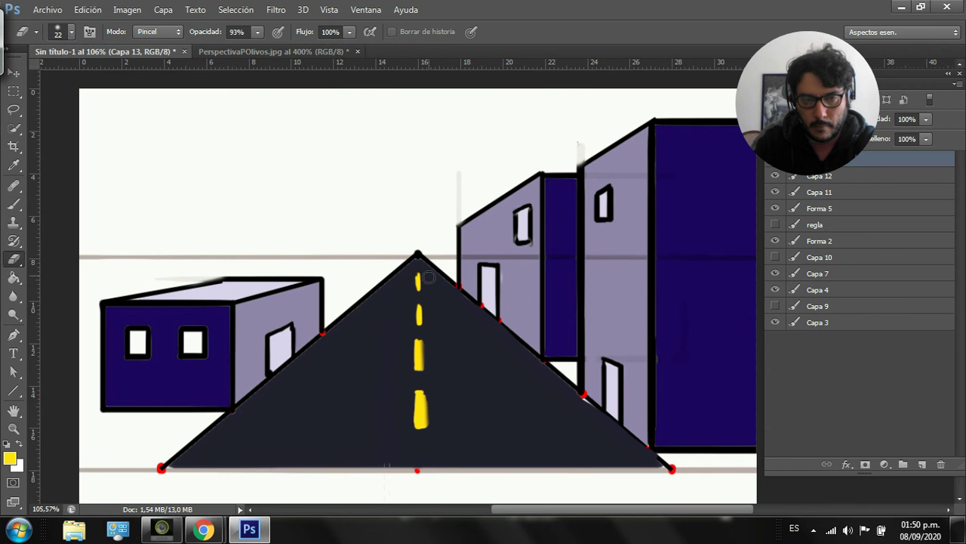
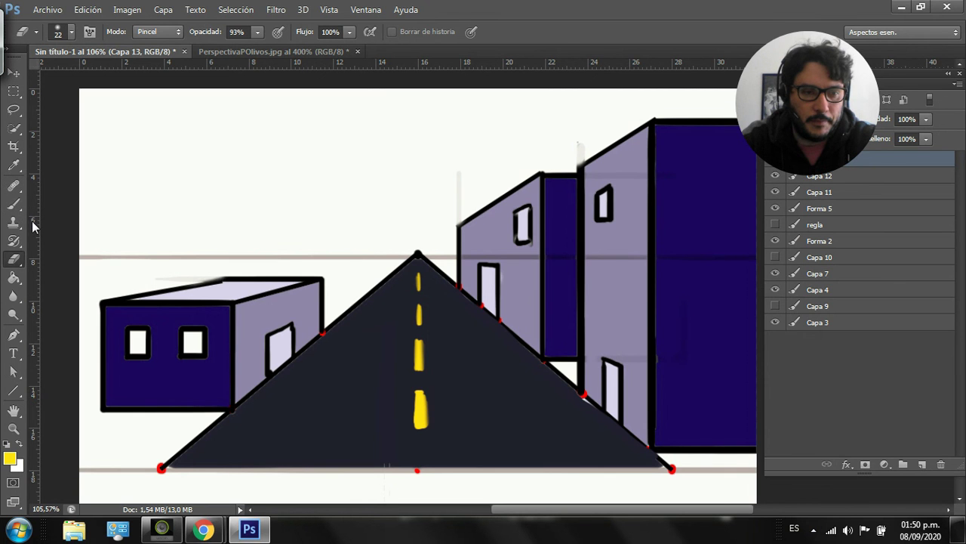
- Select the white ground around the small house beside the road and fill it with olive yellow #b2a429
click(21, 206)
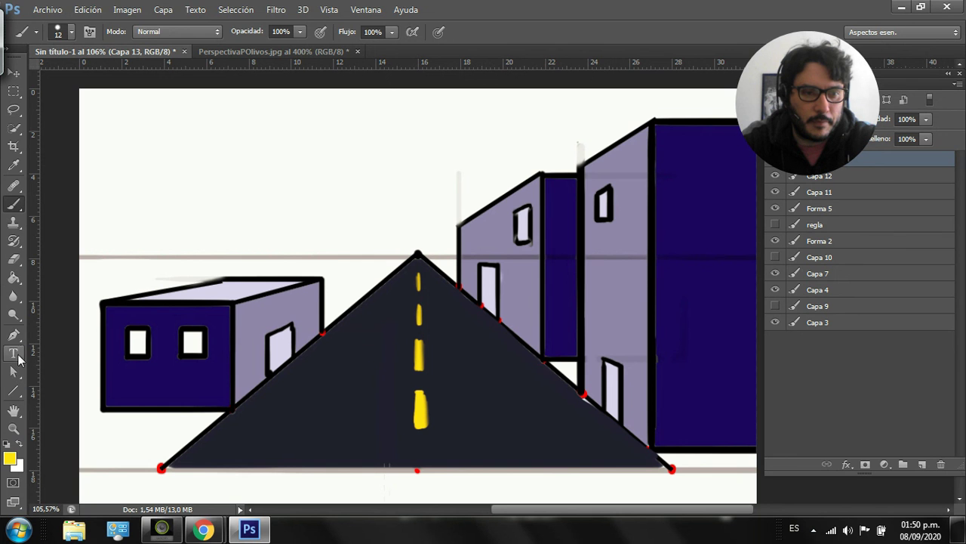
click(15, 134)
mouse_move(119, 265)
mouse_down()
mouse_move(140, 274)
mouse_move(113, 407)
mouse_move(18, 464)
mouse_up()
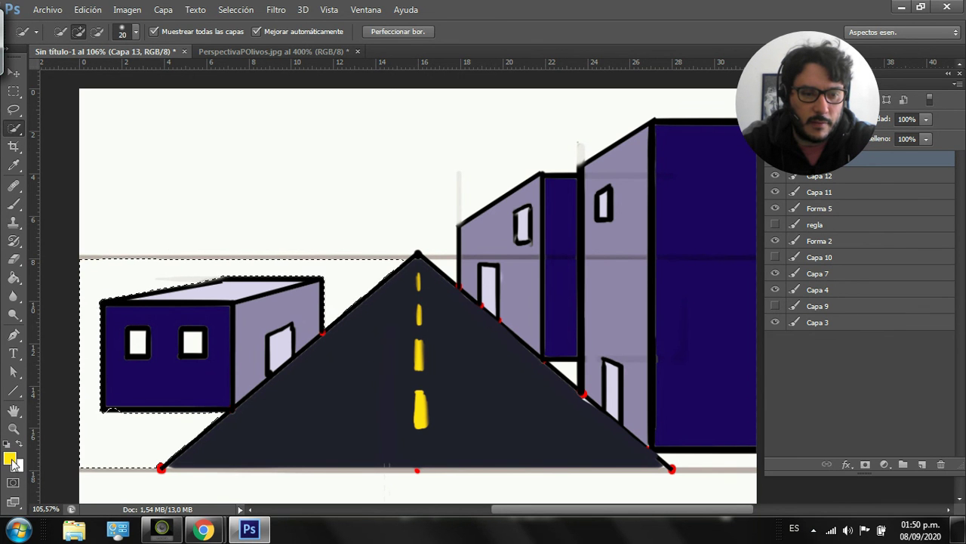
click(15, 460)
click(357, 227)
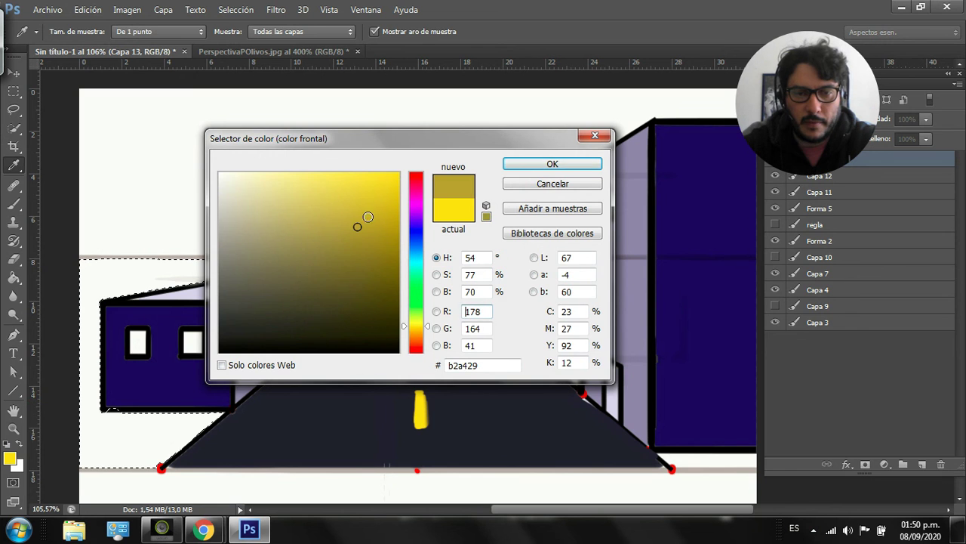
click(514, 166)
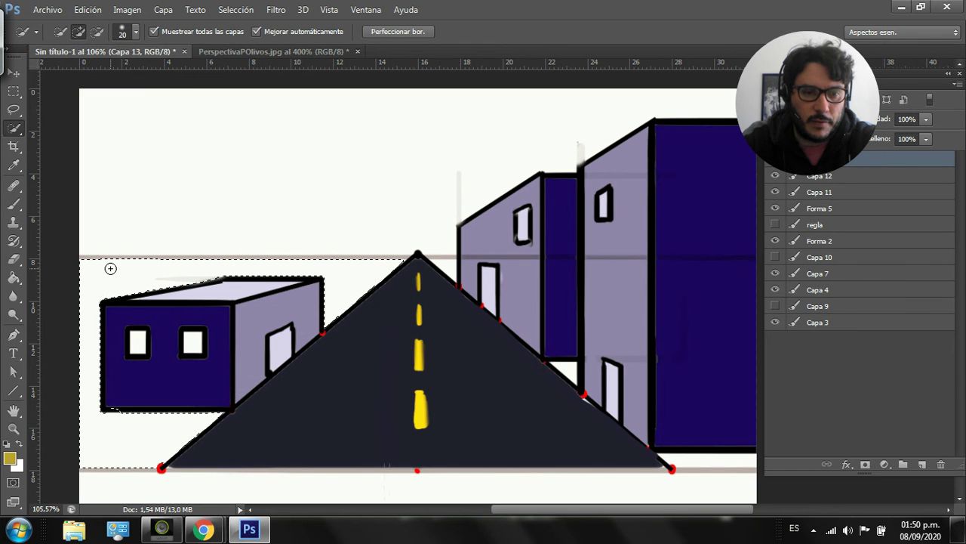
click(14, 278)
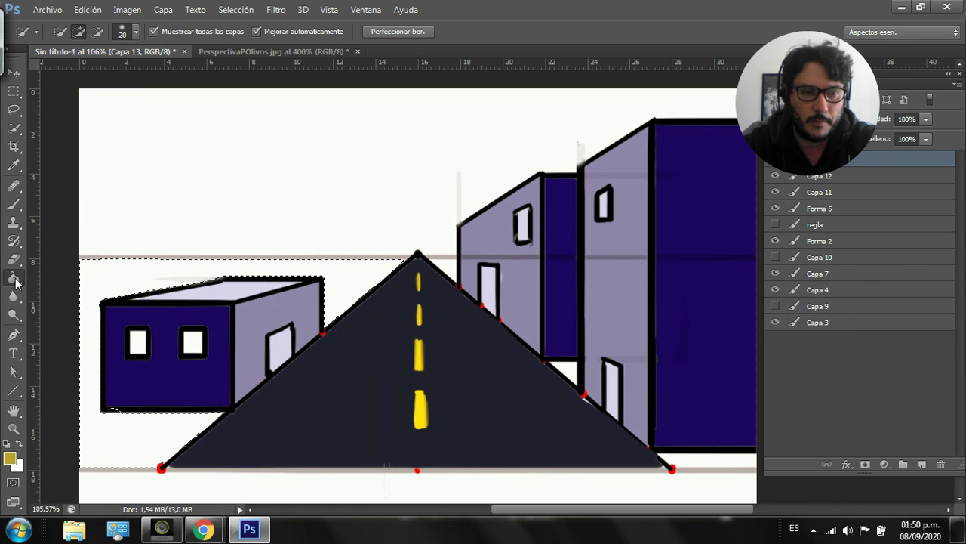
click(114, 286)
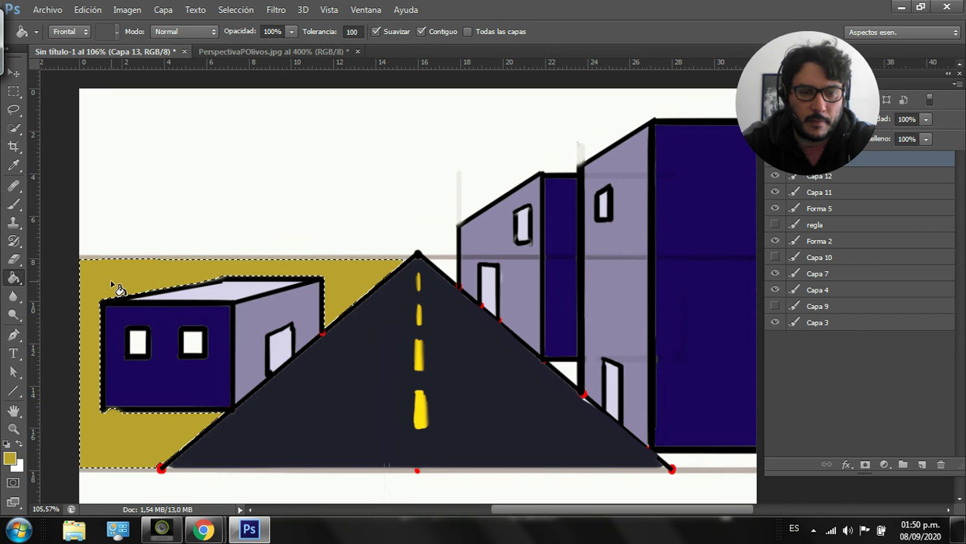
- Deselect and, on layer Capa 12, brush the olive colour over the white ground gaps between the road and the right-hand buildings
click(14, 202)
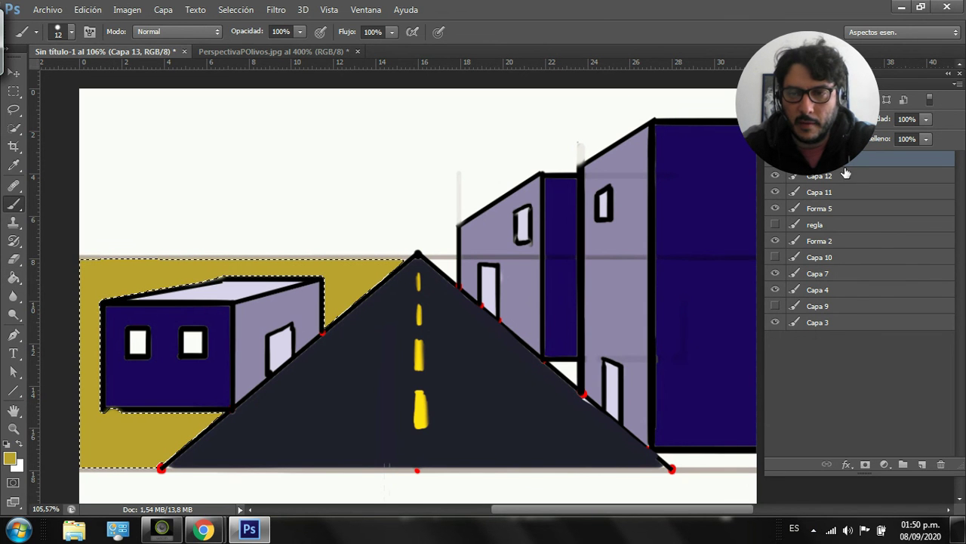
key(alt+bracketleft)
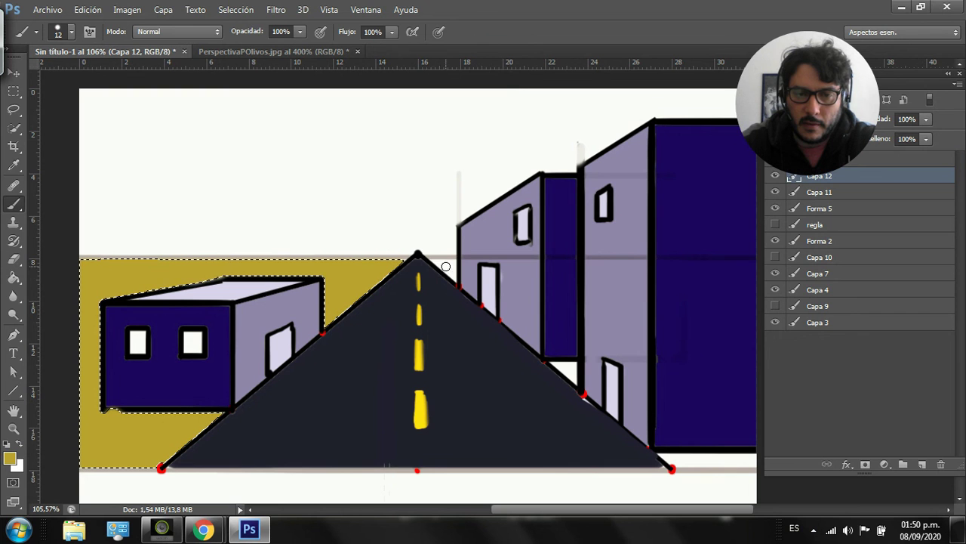
key(ctrl+d)
drag(451, 273, 438, 264)
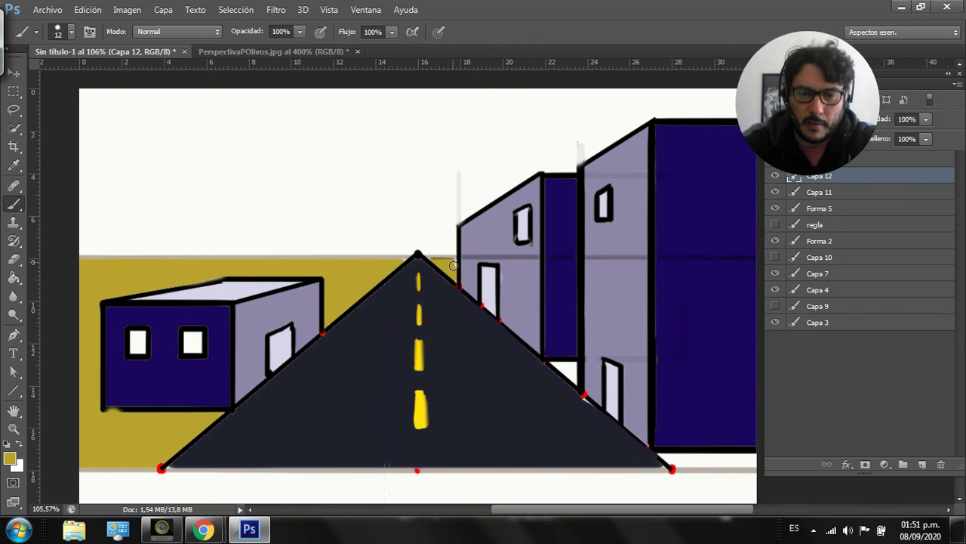
drag(568, 371, 577, 378)
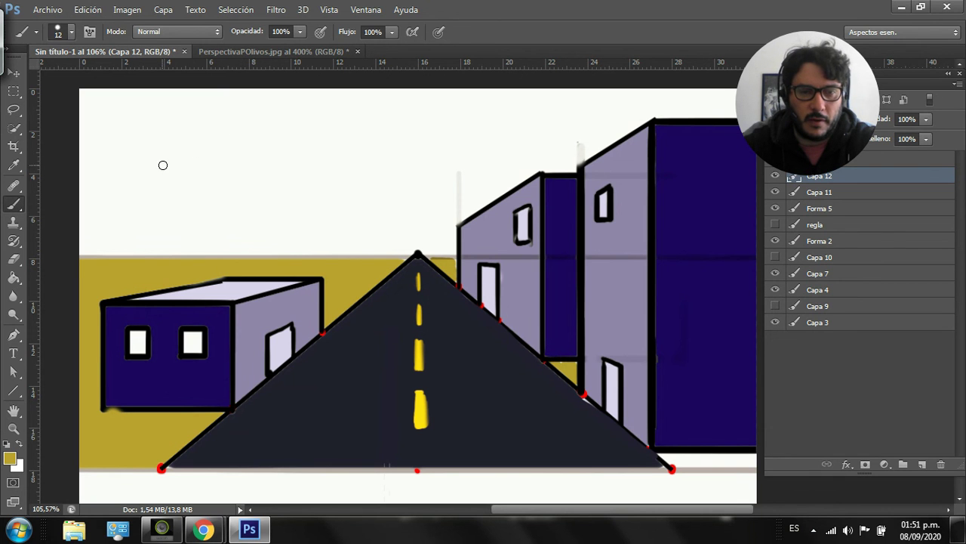
- Select the white sky above the horizon, fill it with a vertical orange-to-purple gradient, and deselect
click(14, 128)
click(188, 161)
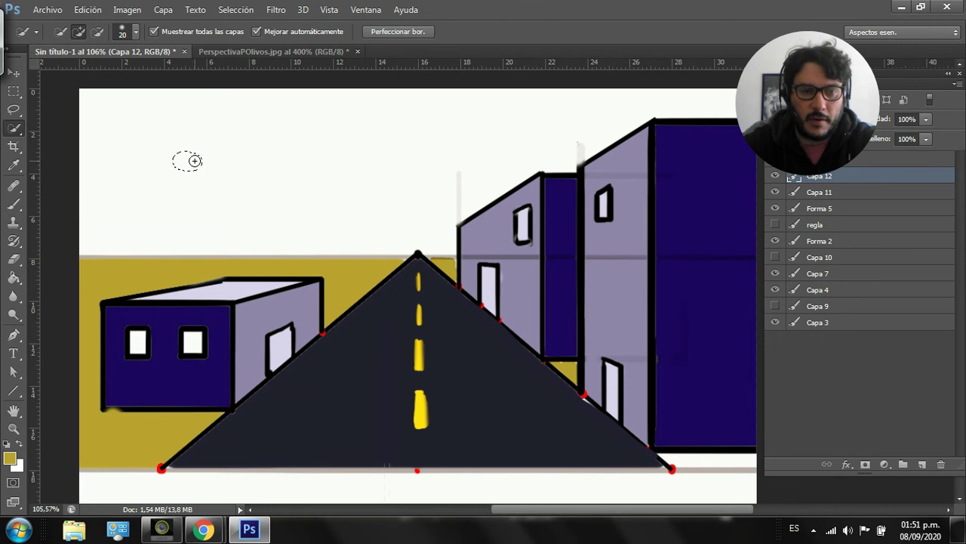
drag(234, 163, 298, 150)
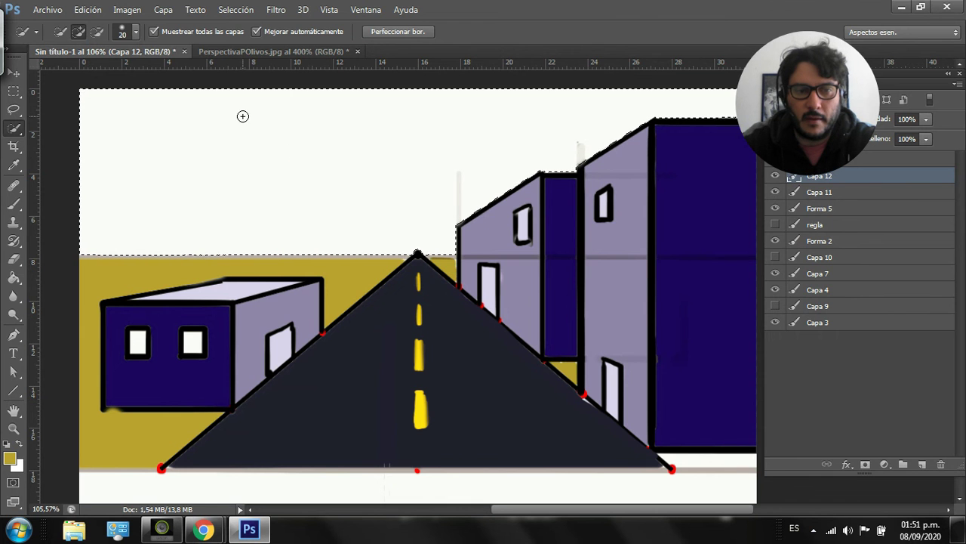
click(14, 278)
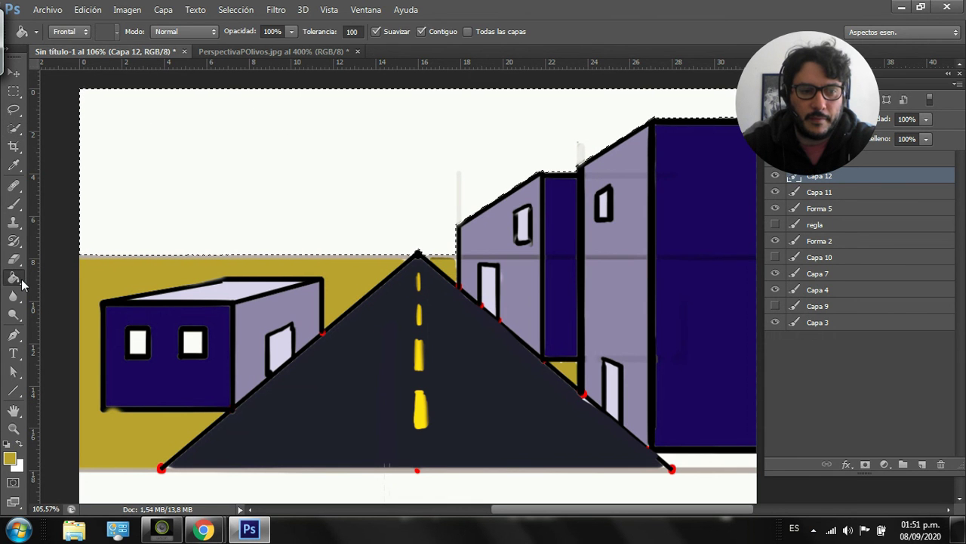
click(14, 259)
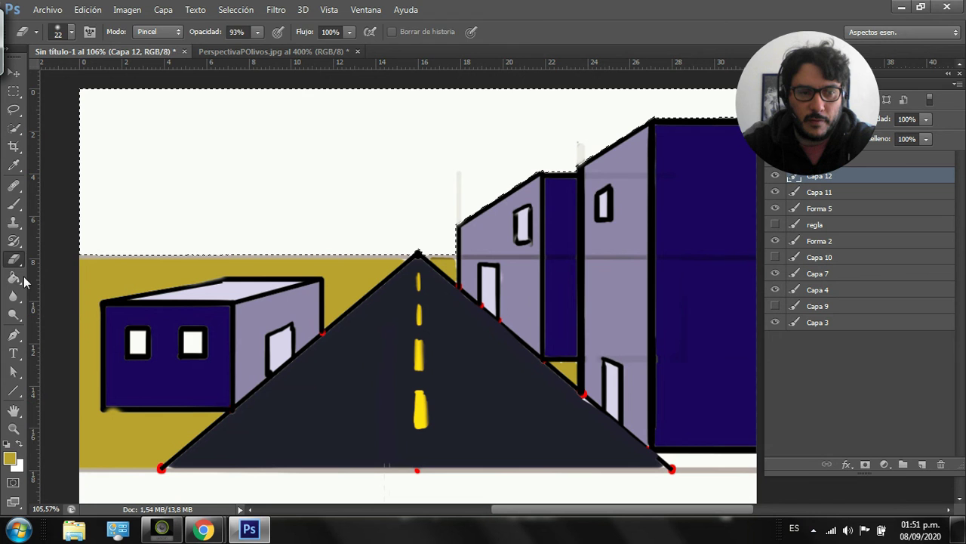
click(23, 280)
click(70, 275)
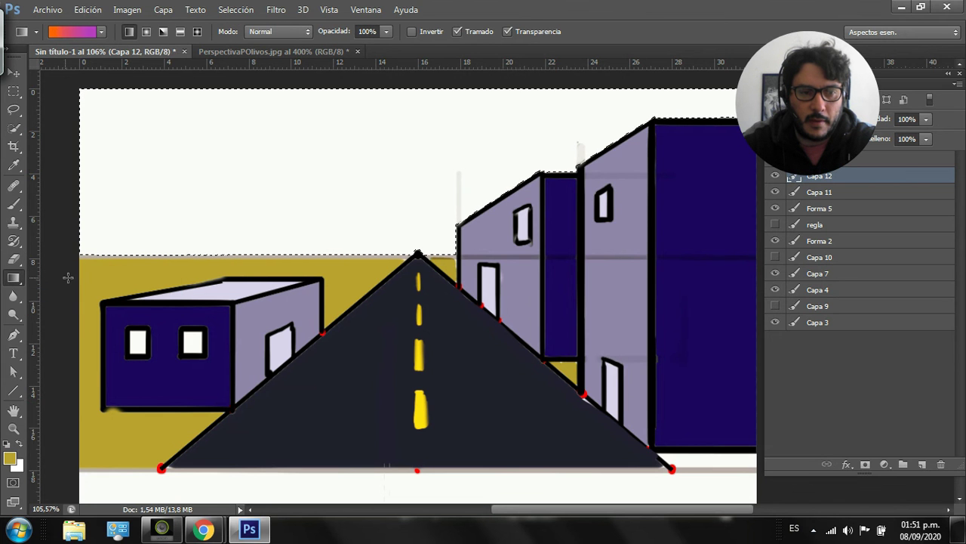
drag(319, 110, 318, 165)
drag(354, 106, 355, 216)
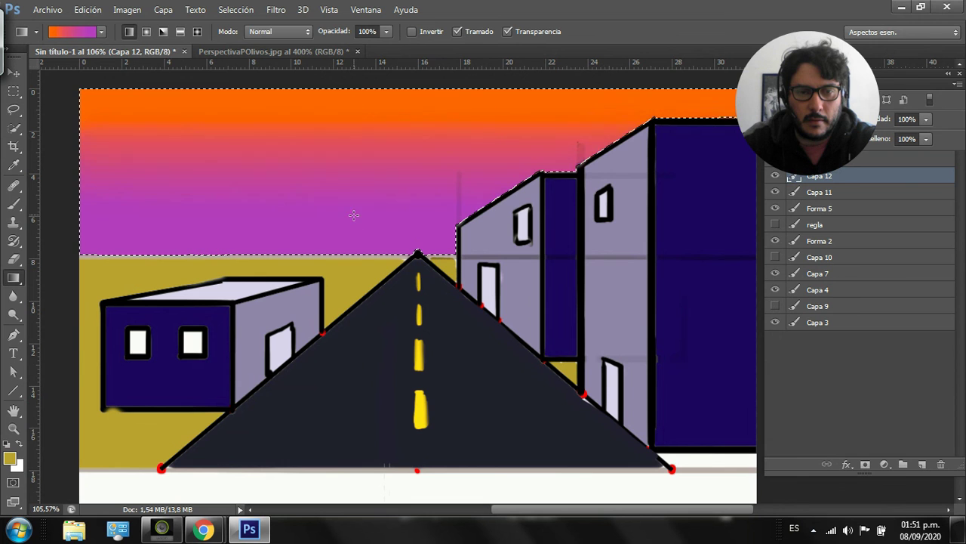
key(ctrl+d)
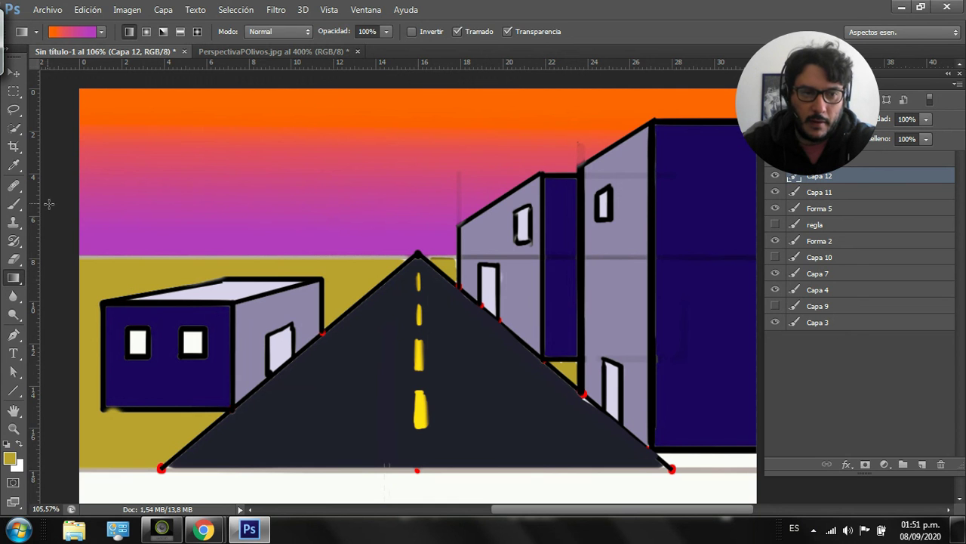
- Sample the dark road colour and brush it over the road's right-edge gap, the right-hand buildings' two windows and all three doors
click(15, 204)
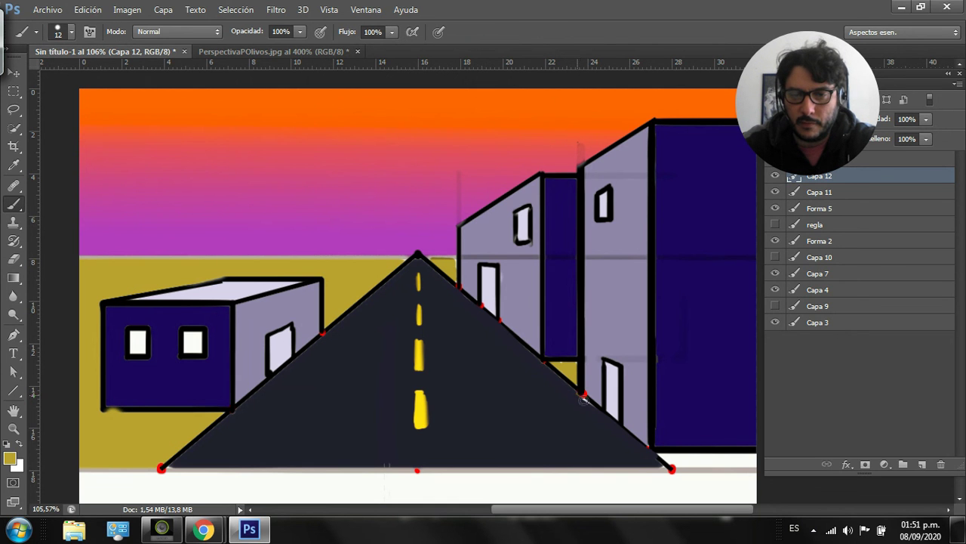
alt+click(562, 386)
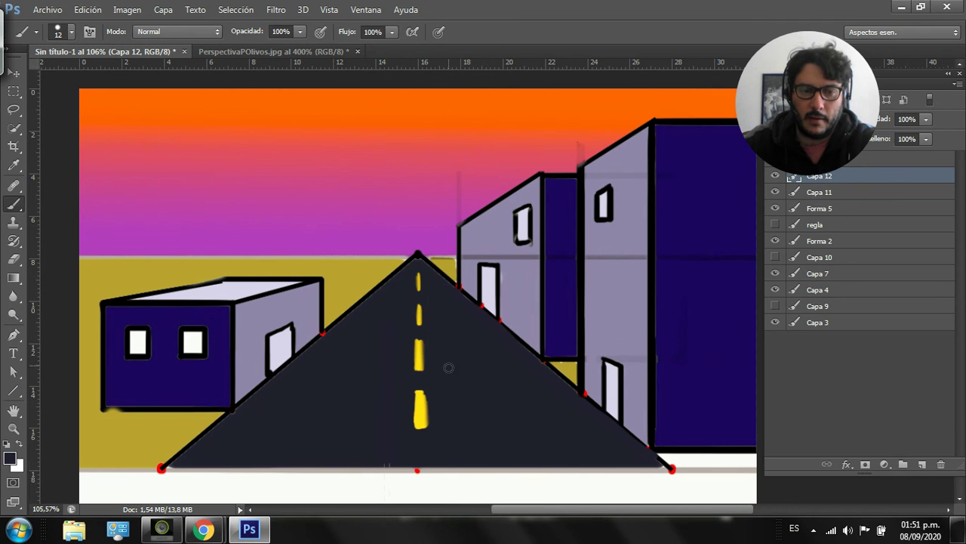
mouse_move(518, 215)
mouse_down()
mouse_move(520, 242)
mouse_move(526, 221)
mouse_up()
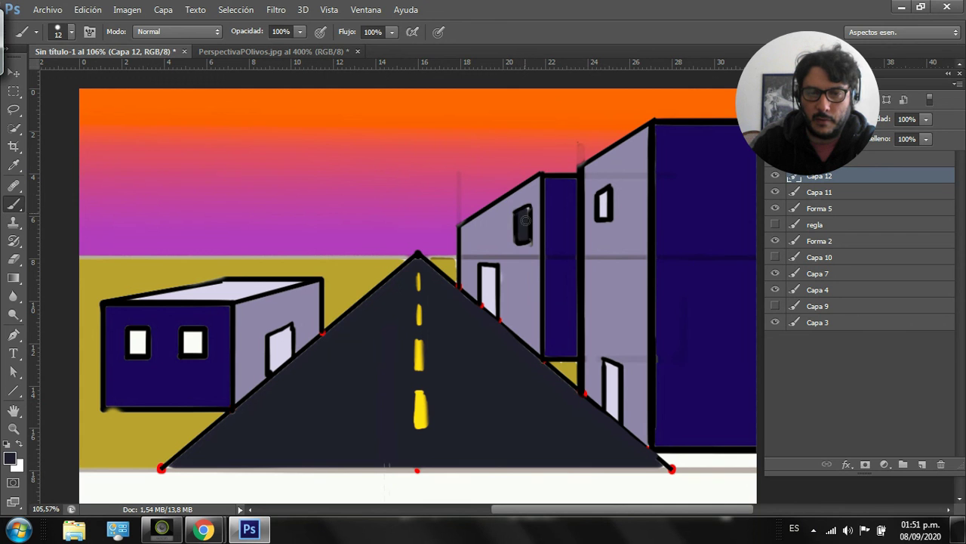
drag(603, 195, 607, 217)
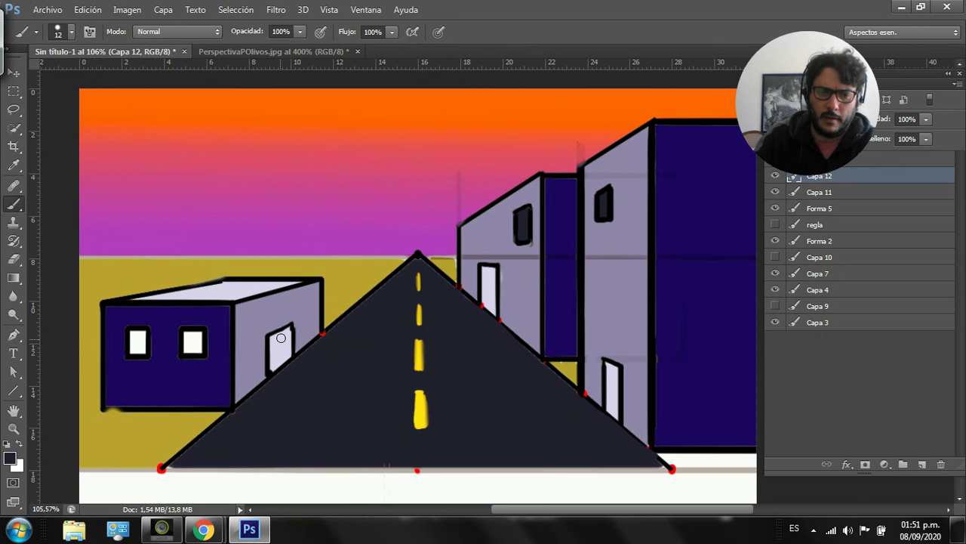
mouse_move(274, 345)
mouse_down()
mouse_move(271, 365)
mouse_move(272, 342)
mouse_move(279, 332)
mouse_move(284, 353)
mouse_move(290, 332)
mouse_up()
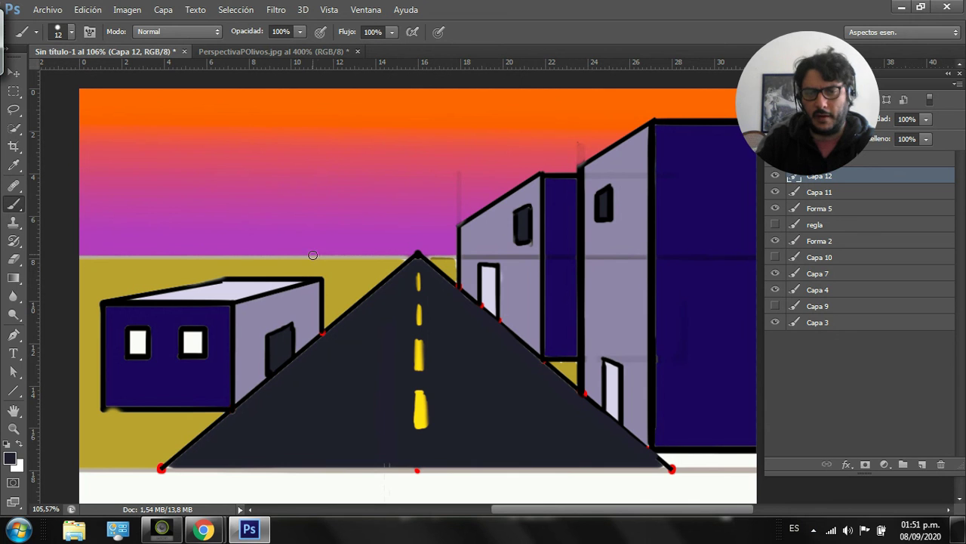
drag(483, 273, 494, 312)
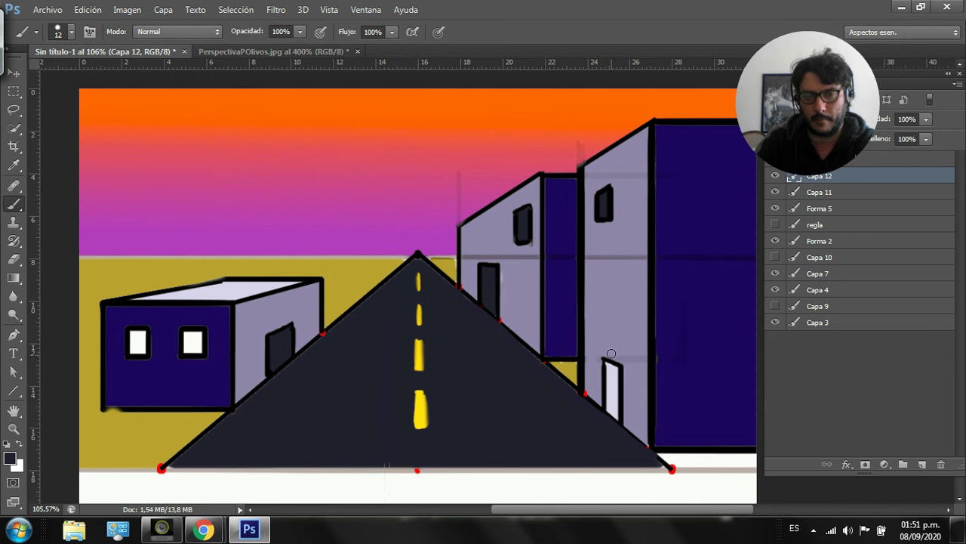
mouse_move(618, 366)
mouse_down()
mouse_move(610, 390)
mouse_move(607, 364)
mouse_move(615, 420)
mouse_move(617, 370)
mouse_up()
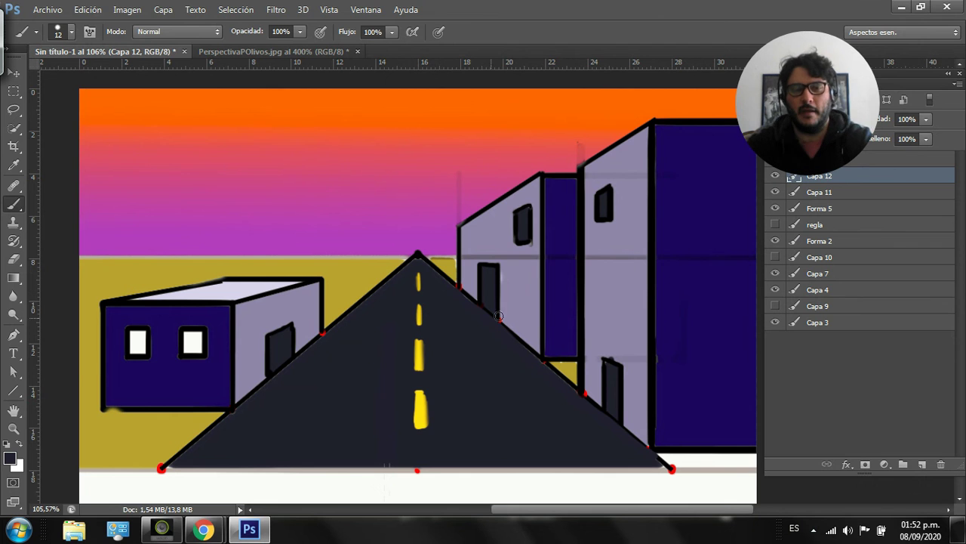
- Switch to the Chrome browser
click(203, 528)
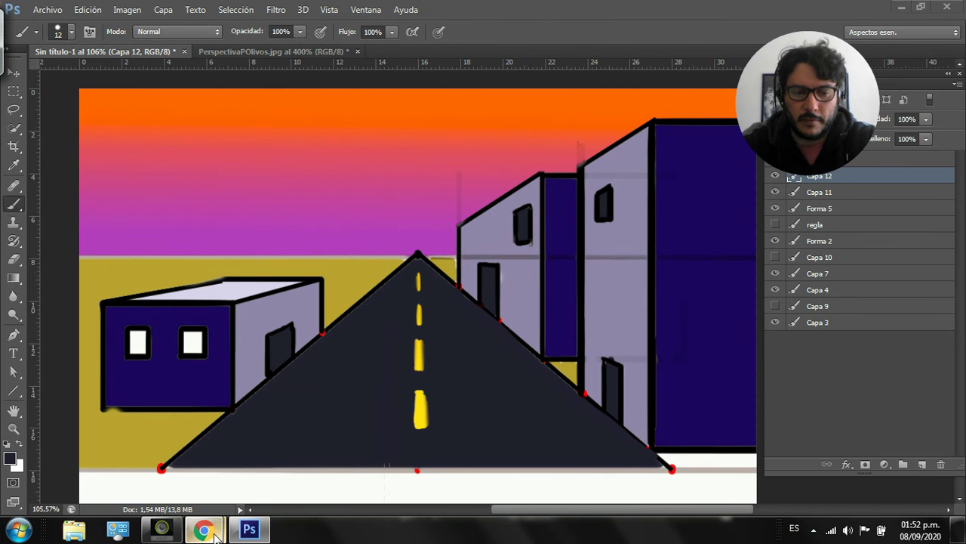